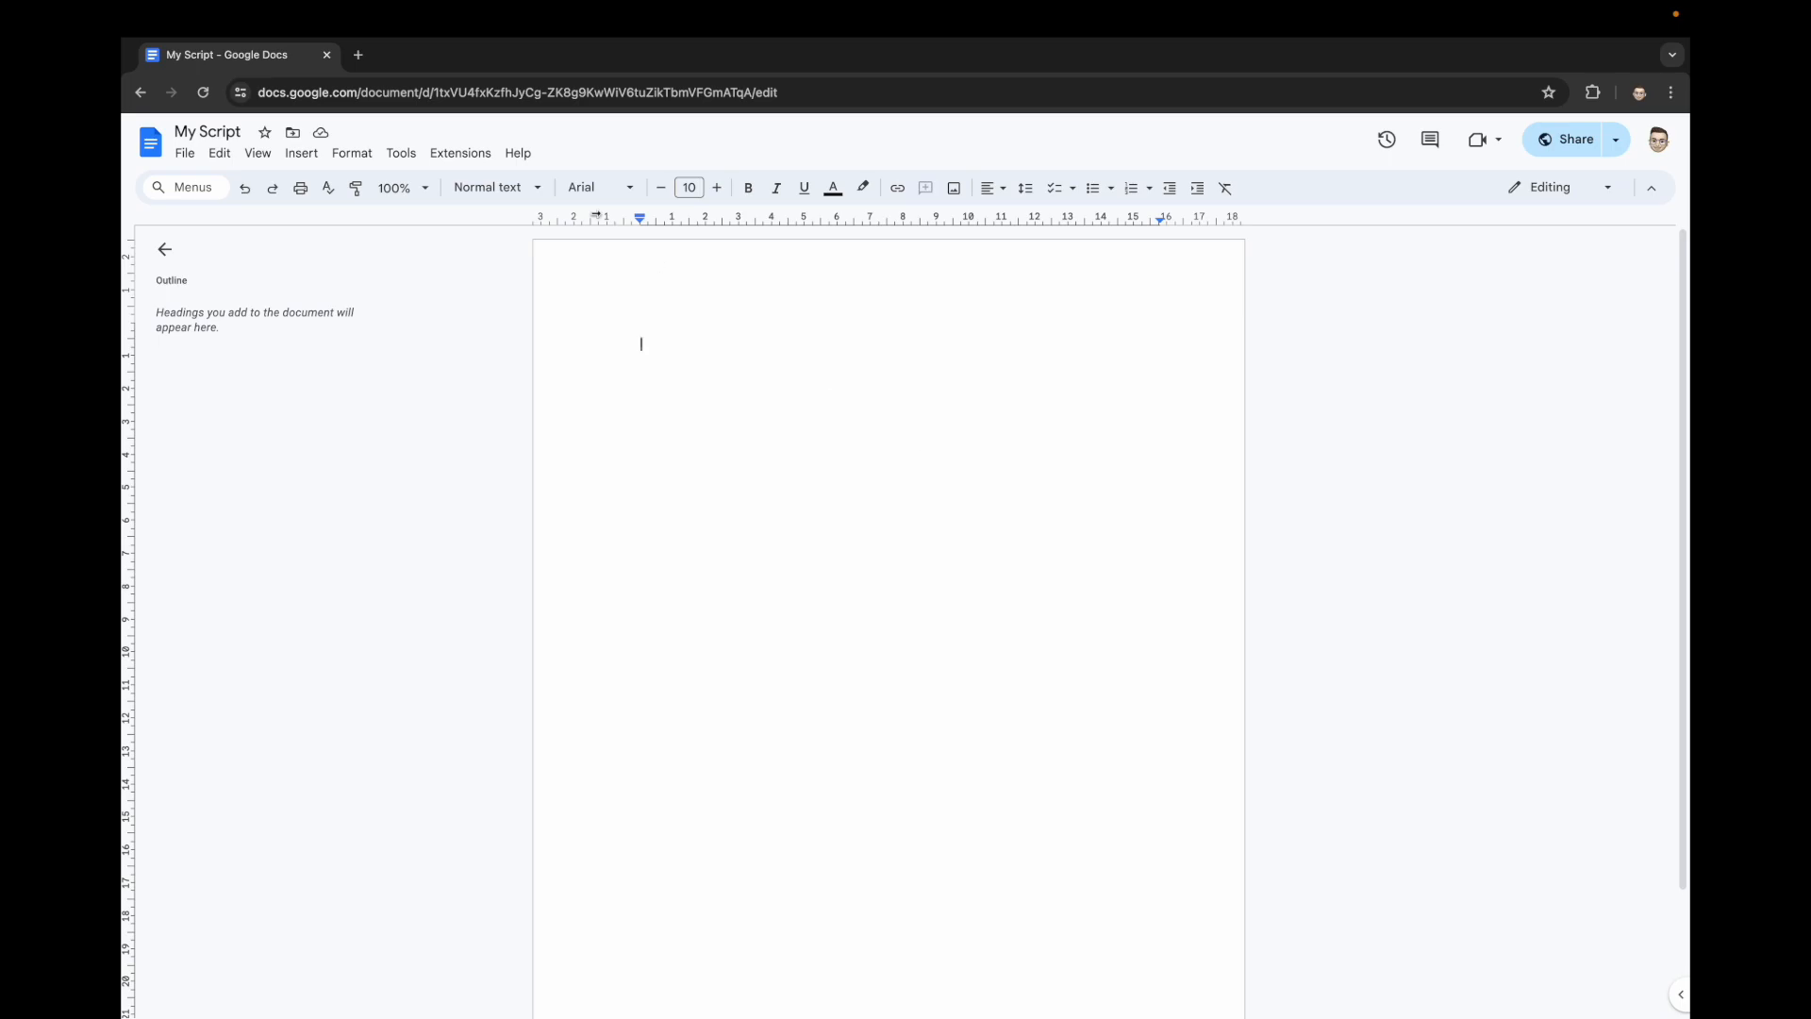
- Open the Writer's Sidebar of the DWA Script Extension
click(458, 154)
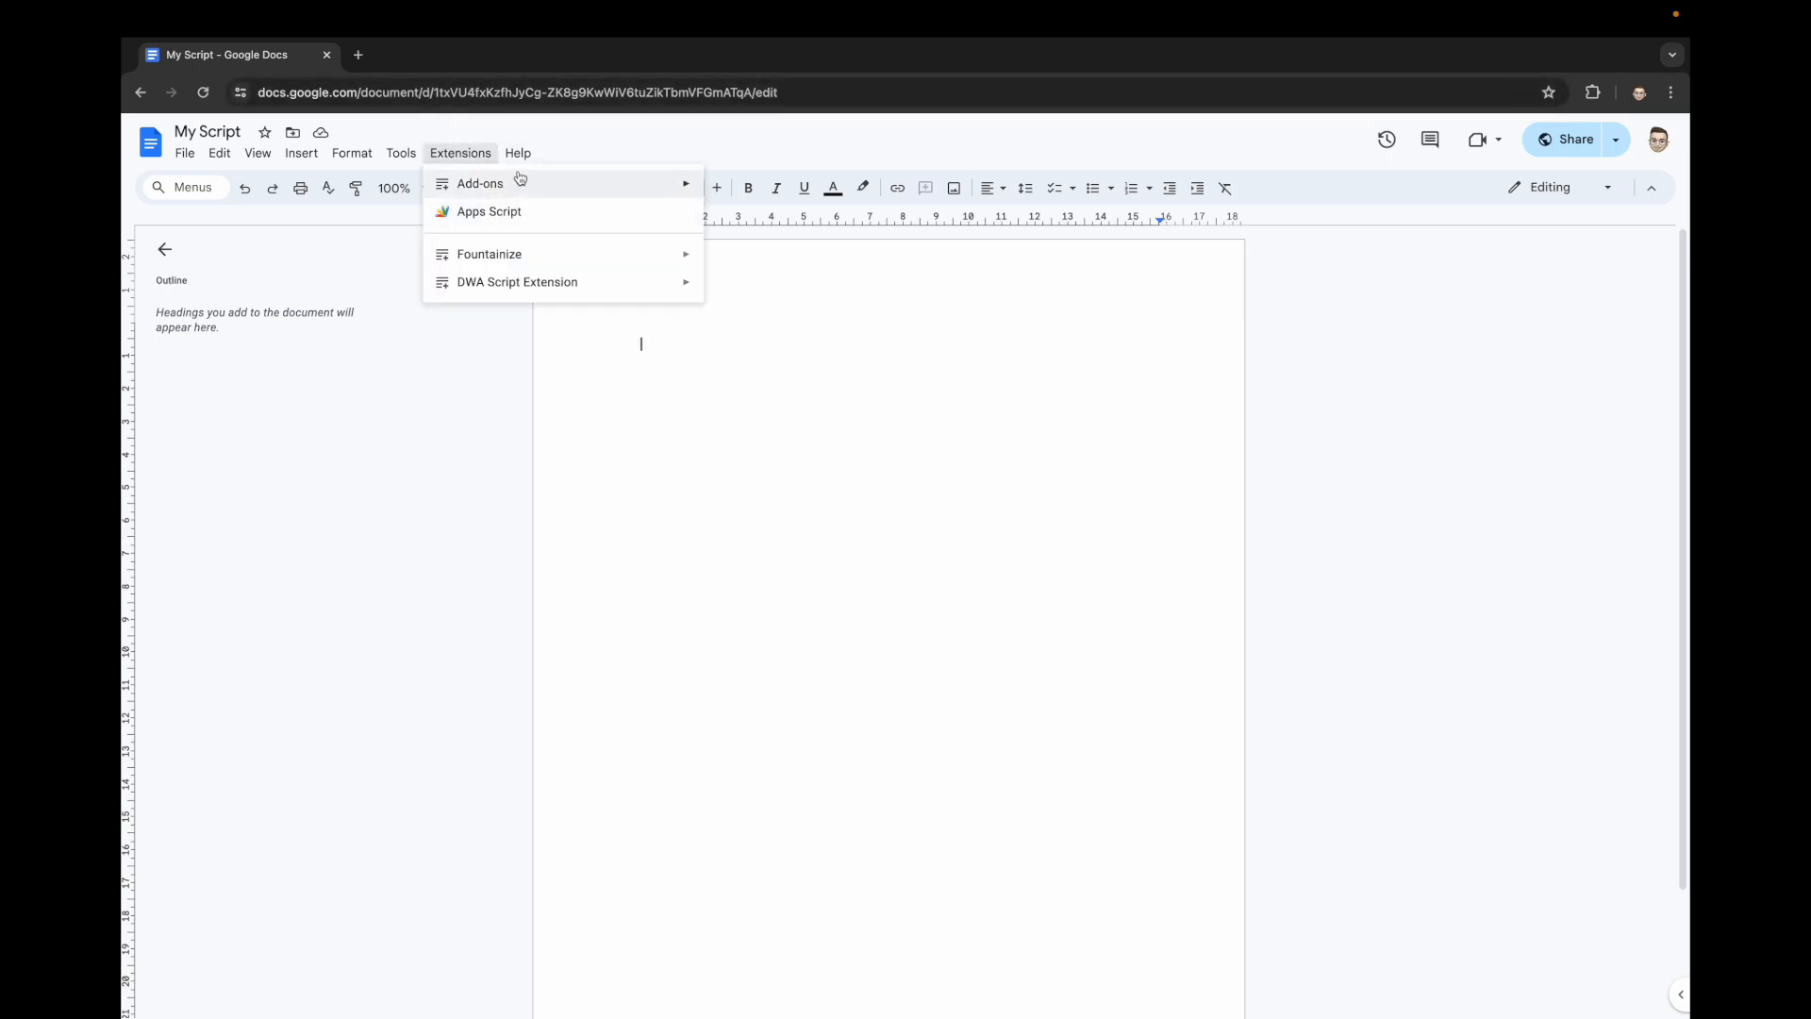
mouse_move(582, 187)
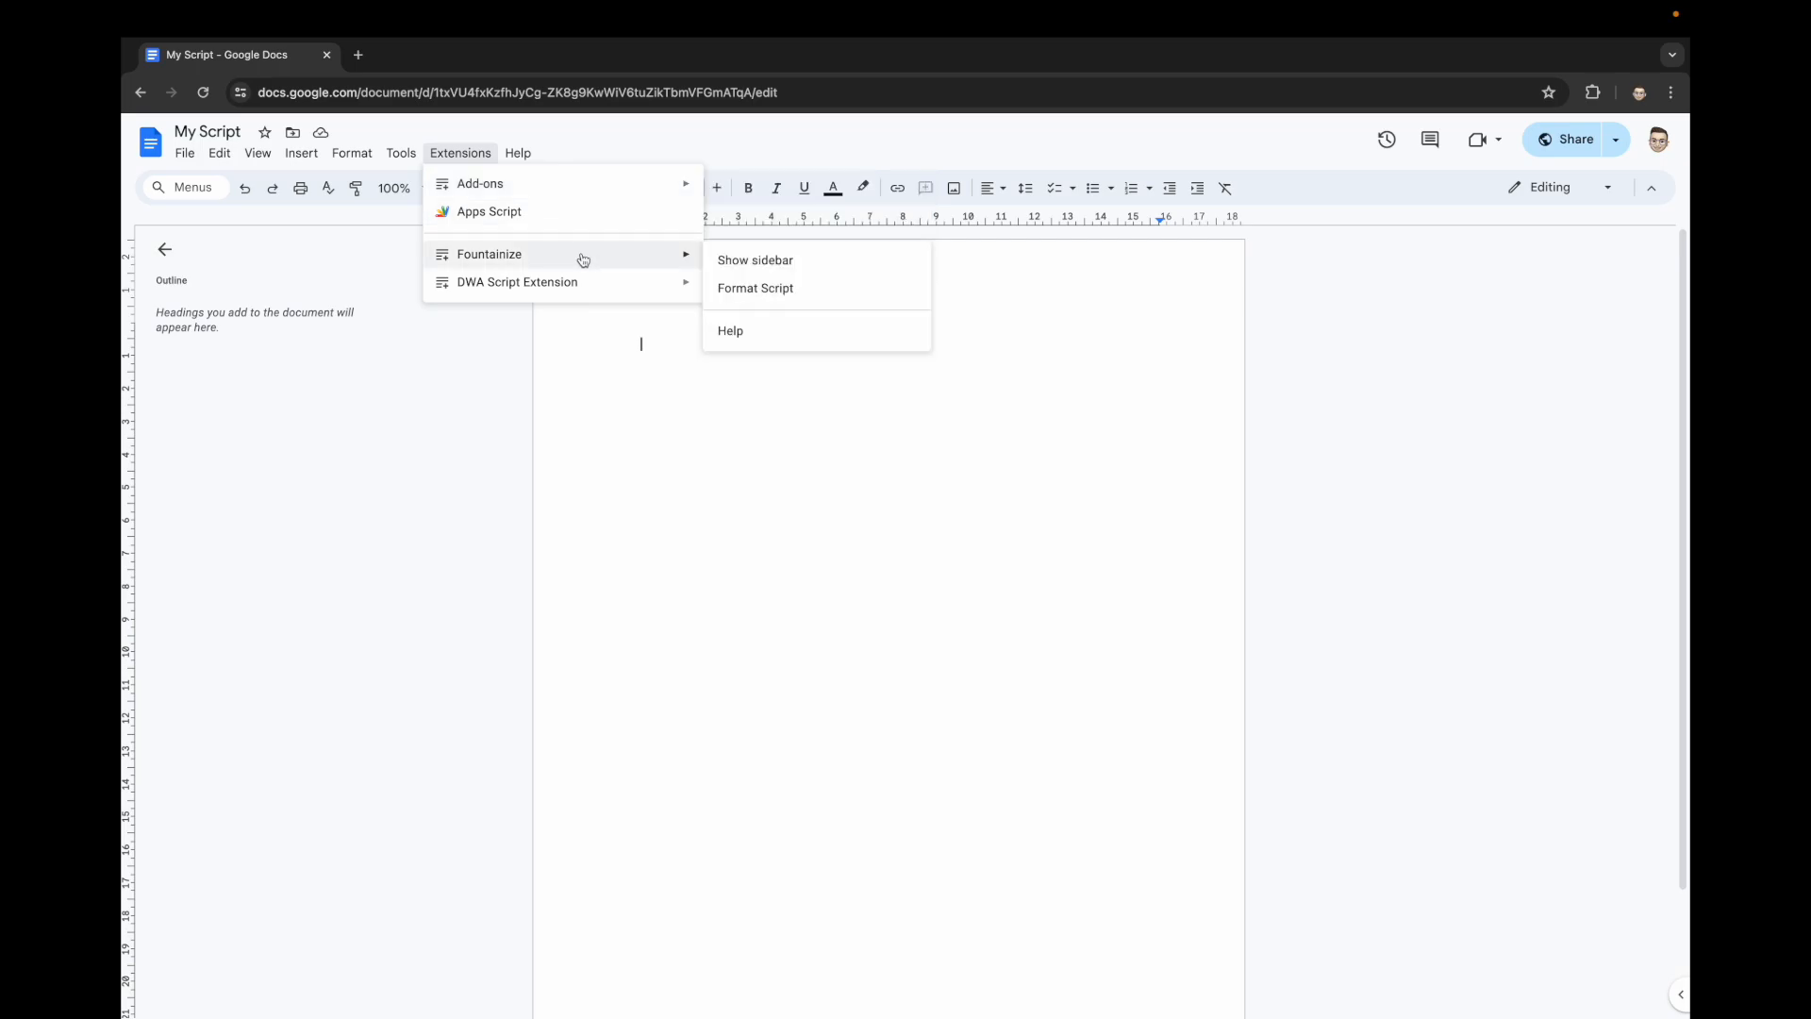
mouse_move(593, 286)
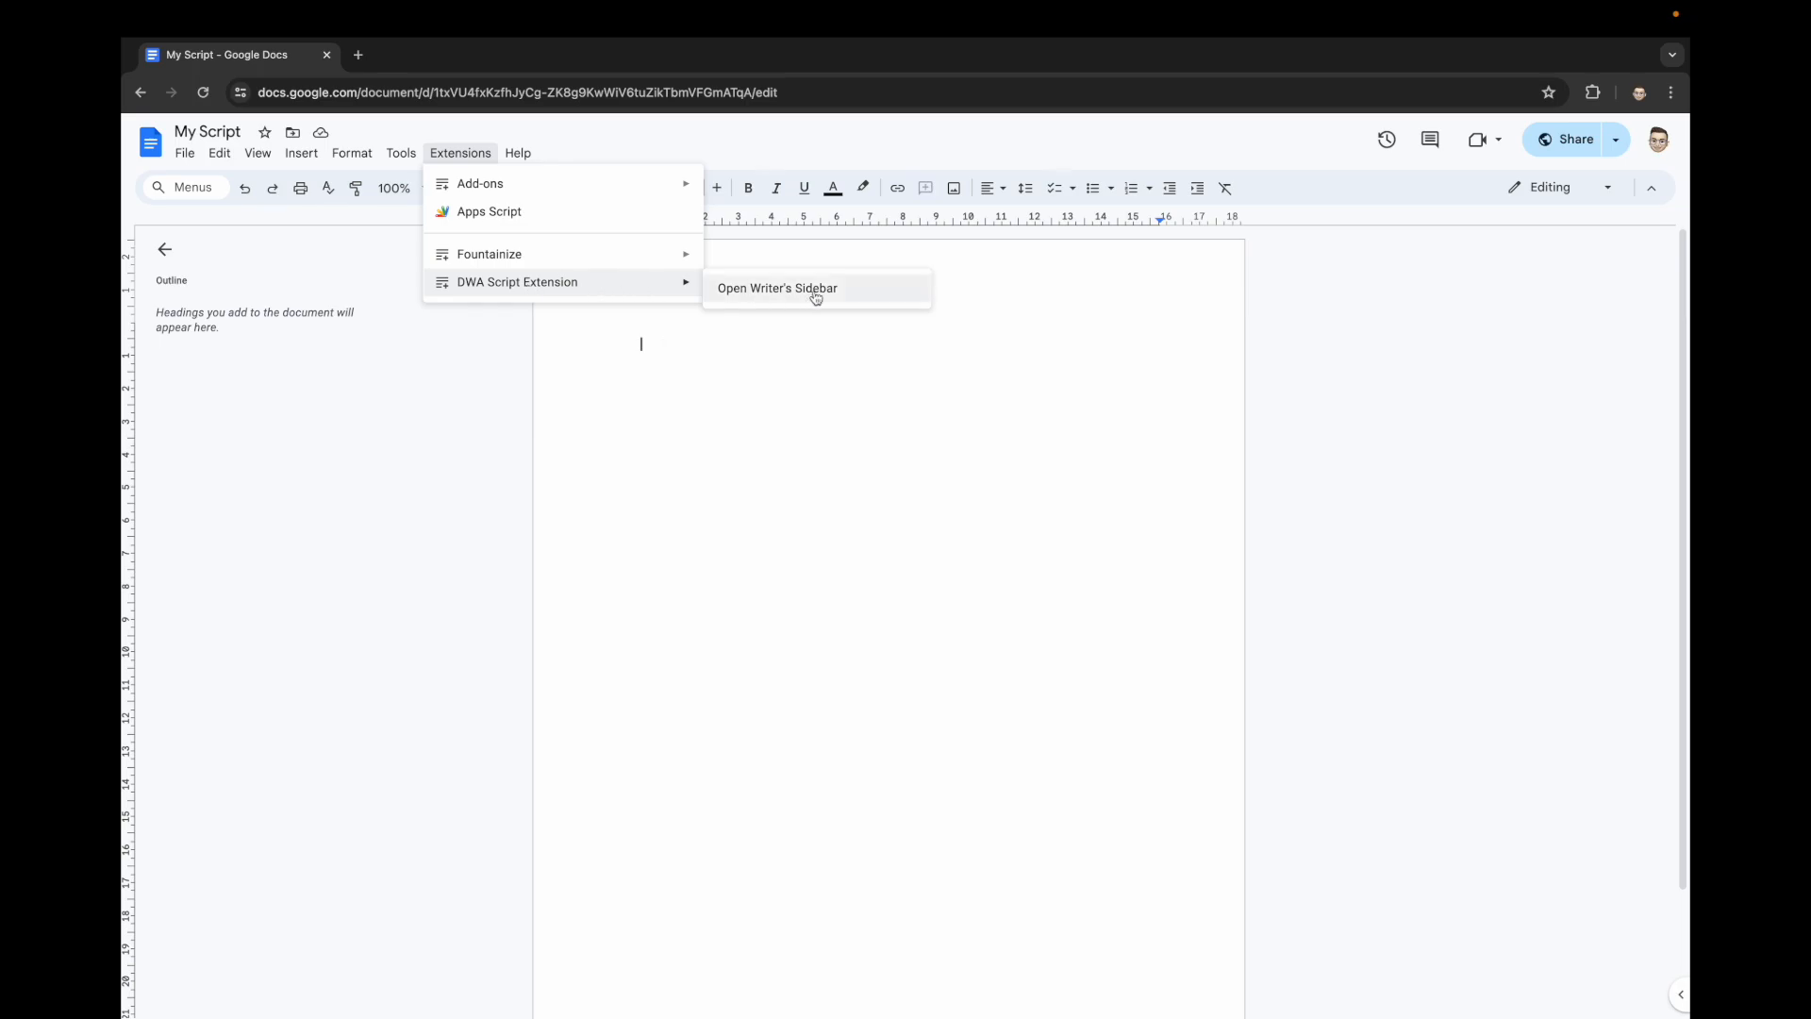
click(849, 290)
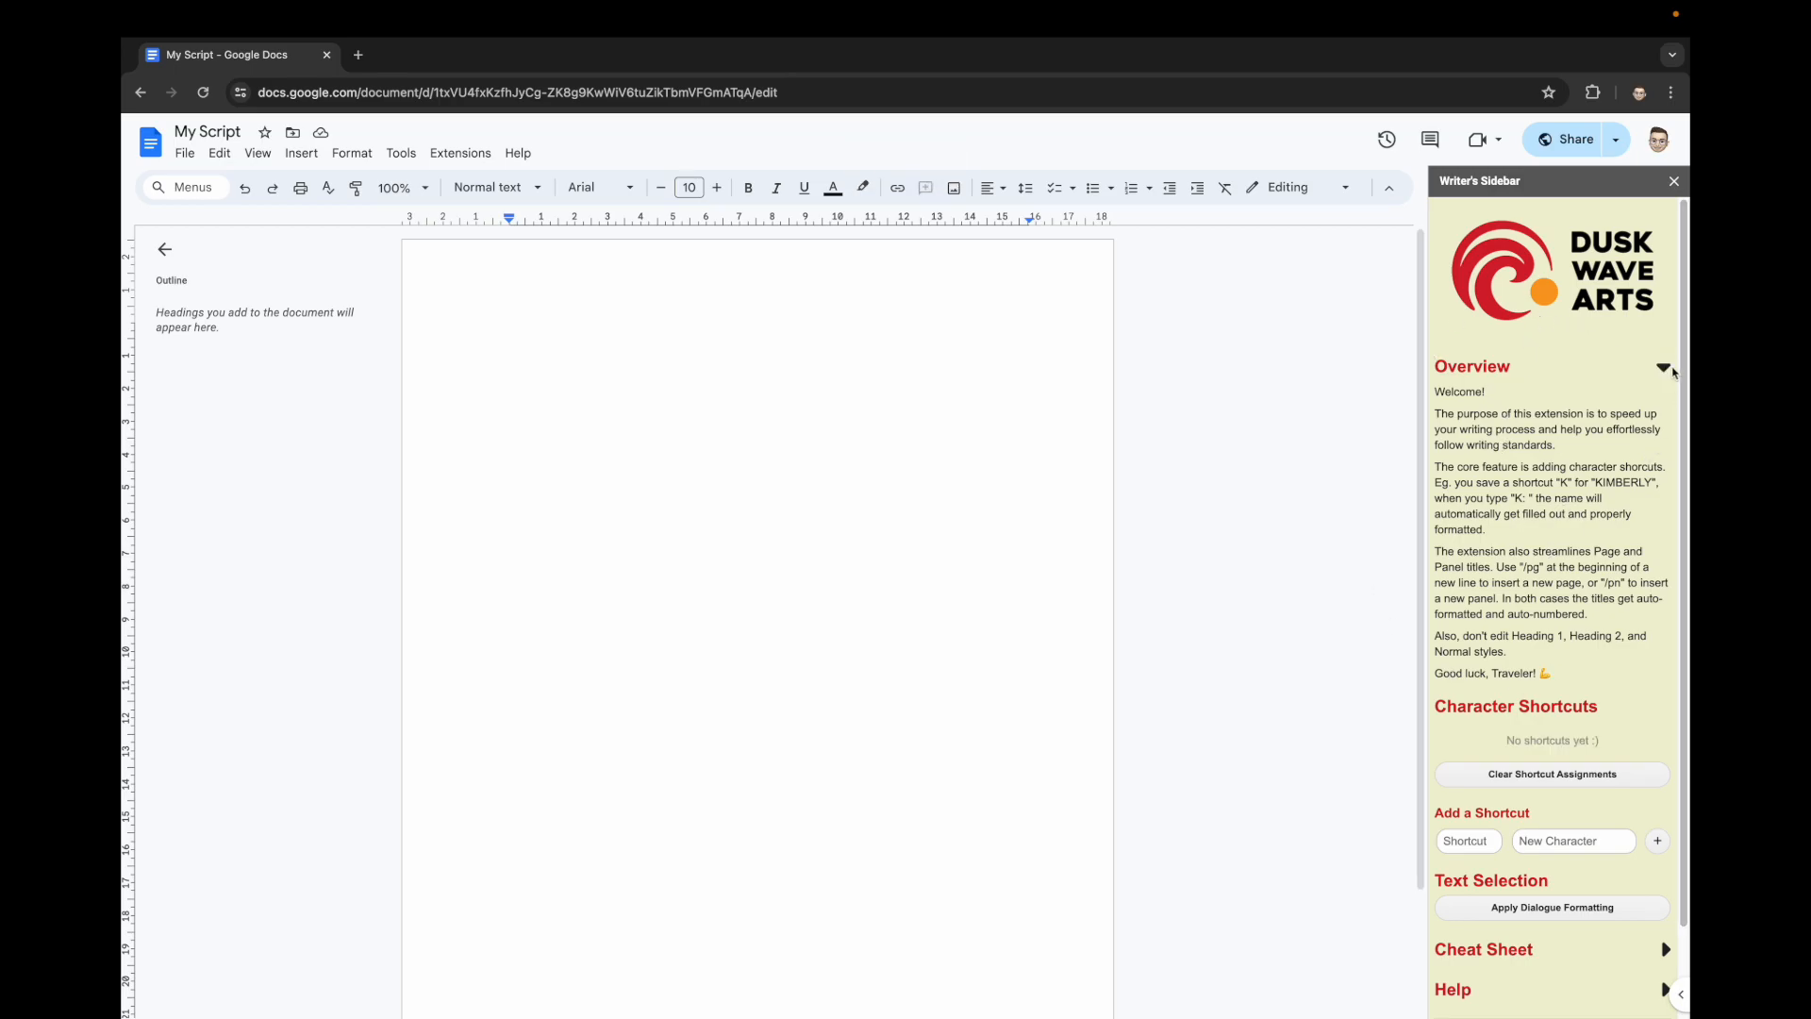
- Collapse the sidebar's Overview and examine the Cheat Sheet and Help sections, closing each after viewing
click(1662, 367)
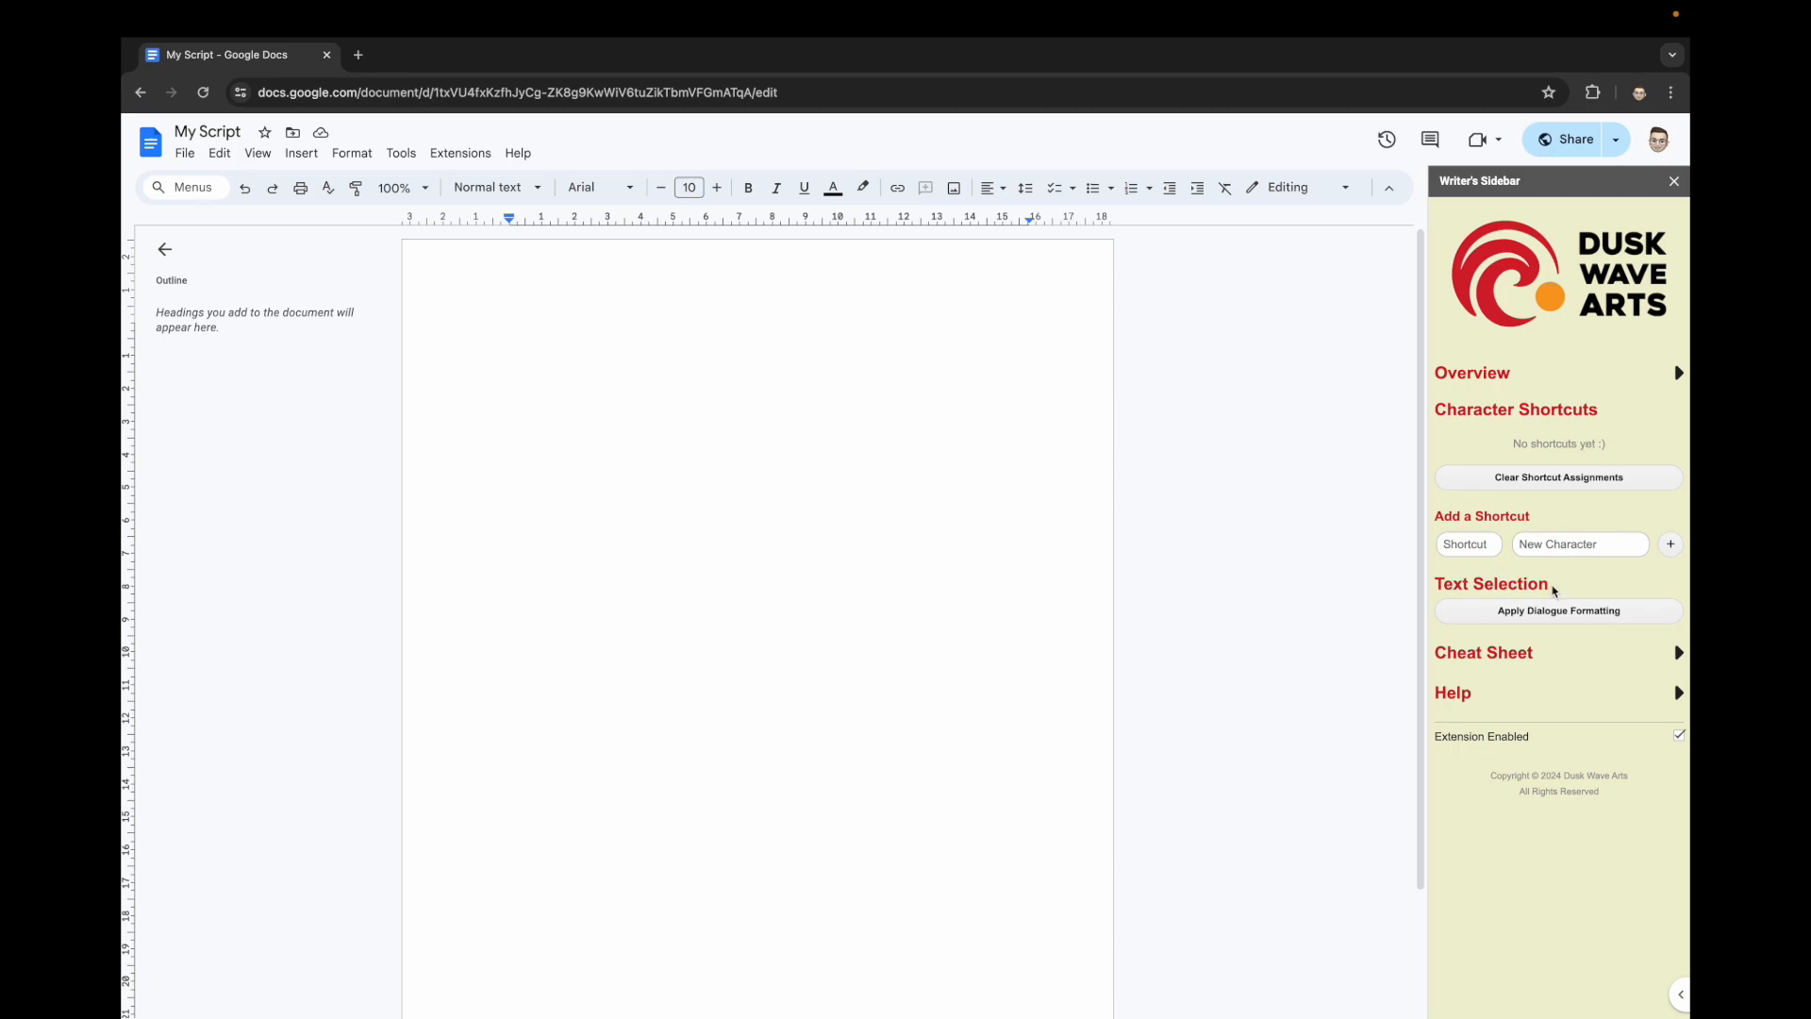
click(1677, 652)
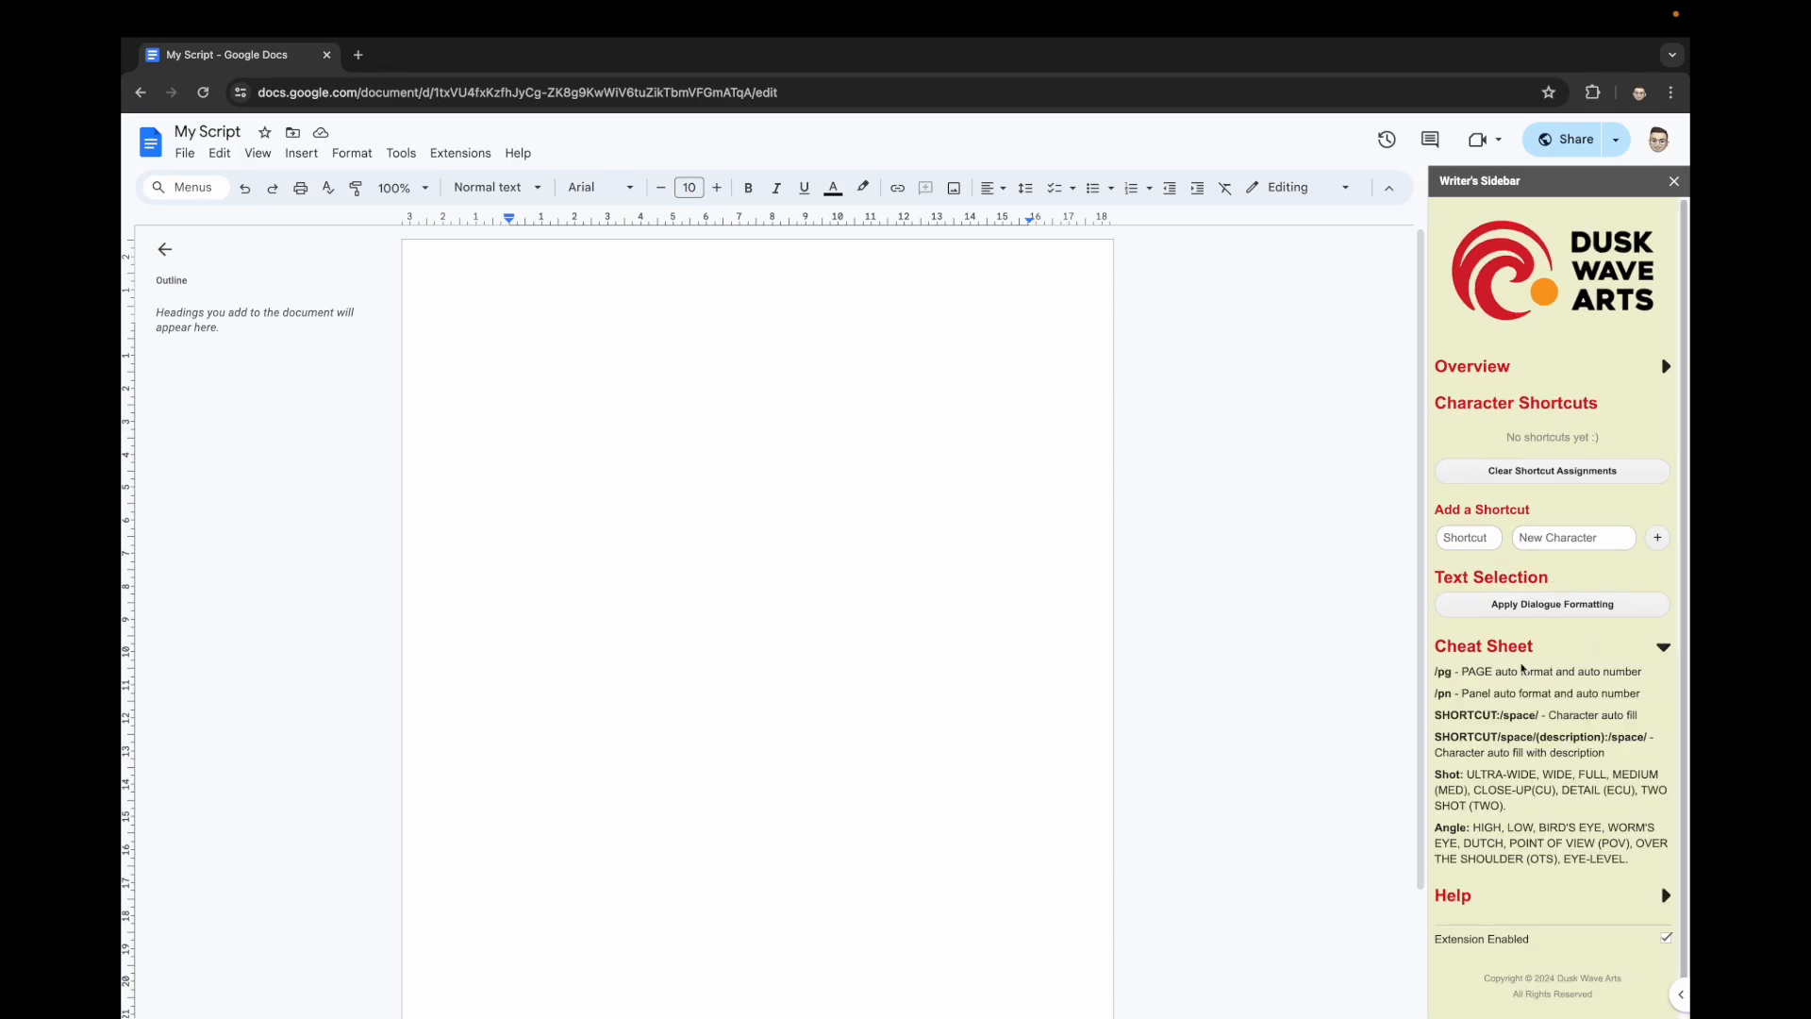
click(1663, 649)
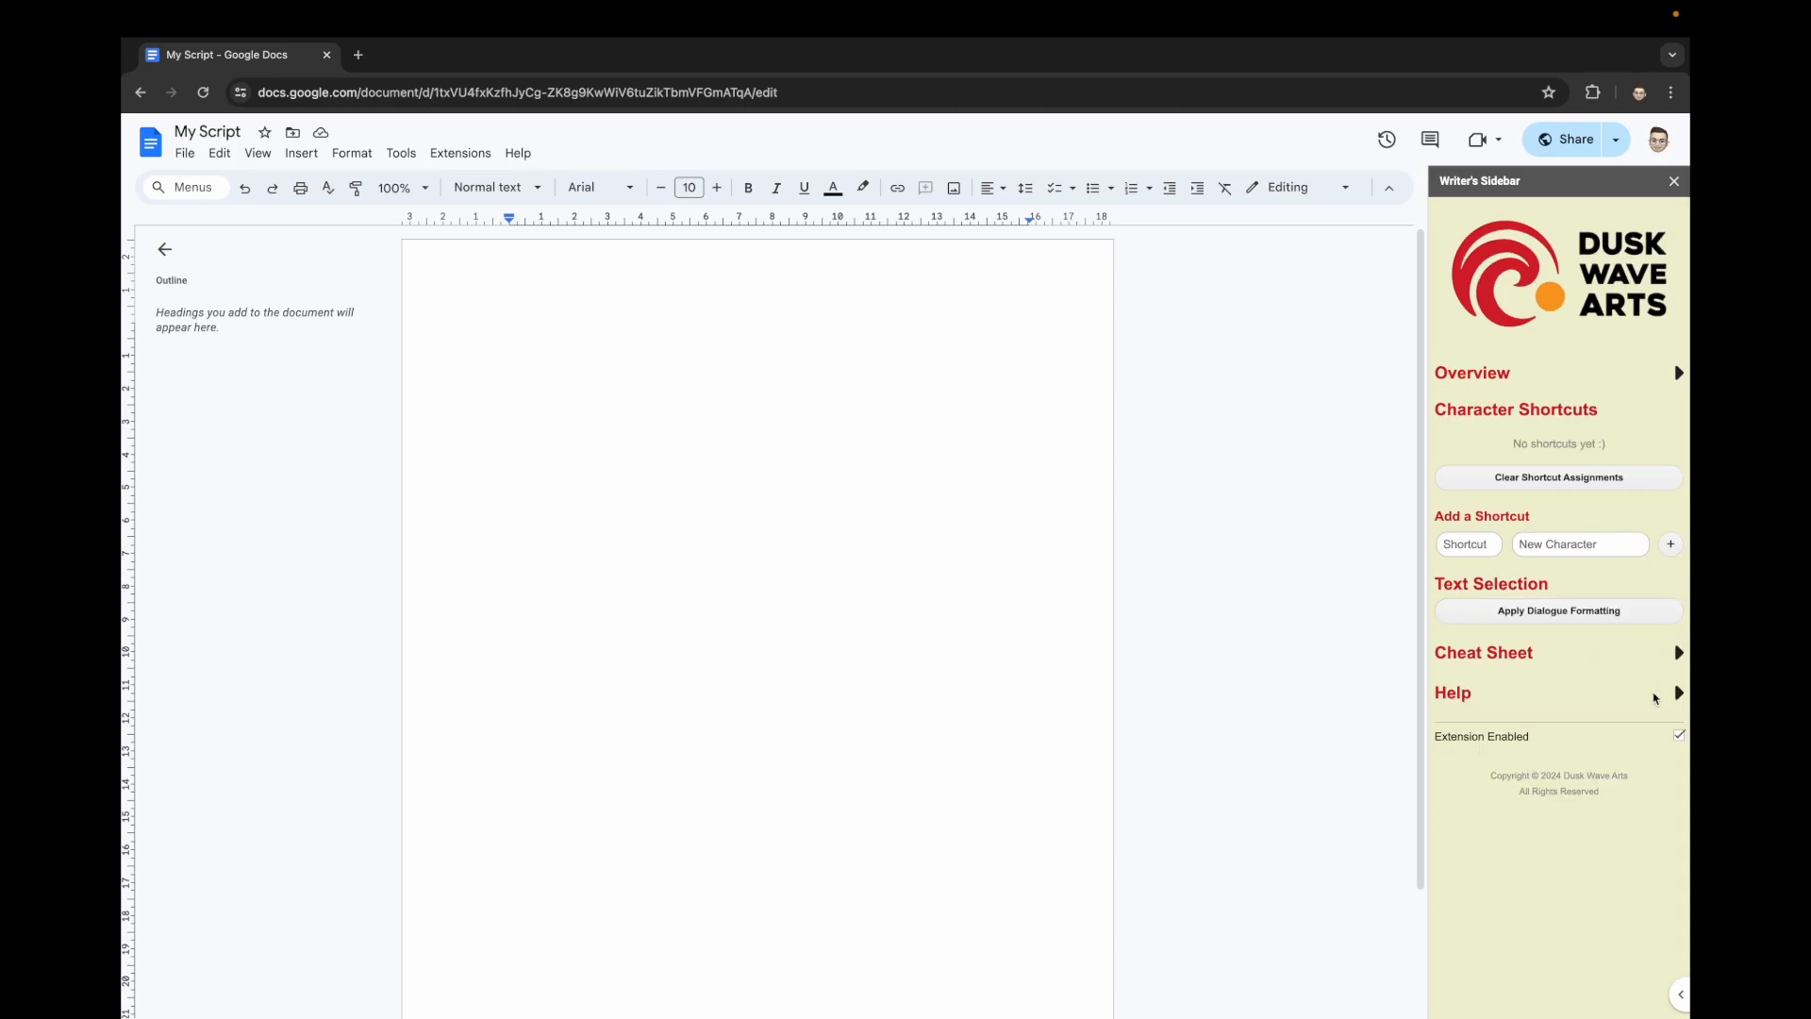
click(1679, 694)
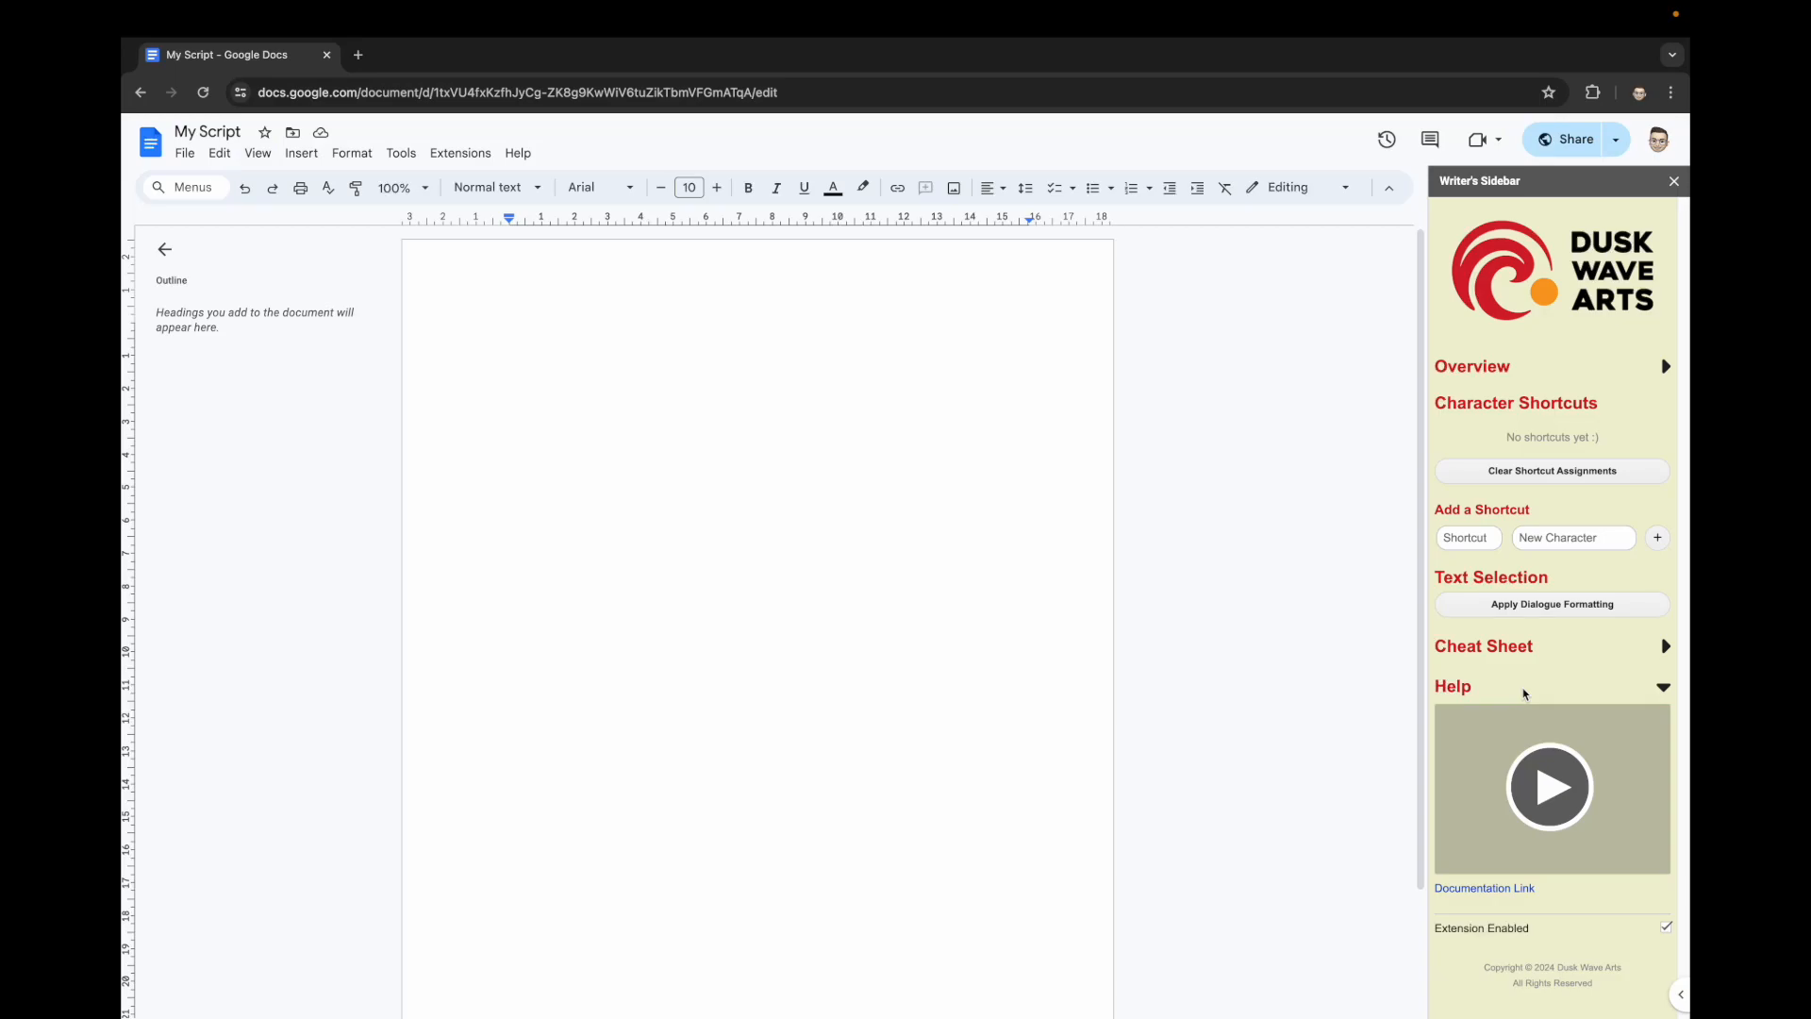
click(1663, 688)
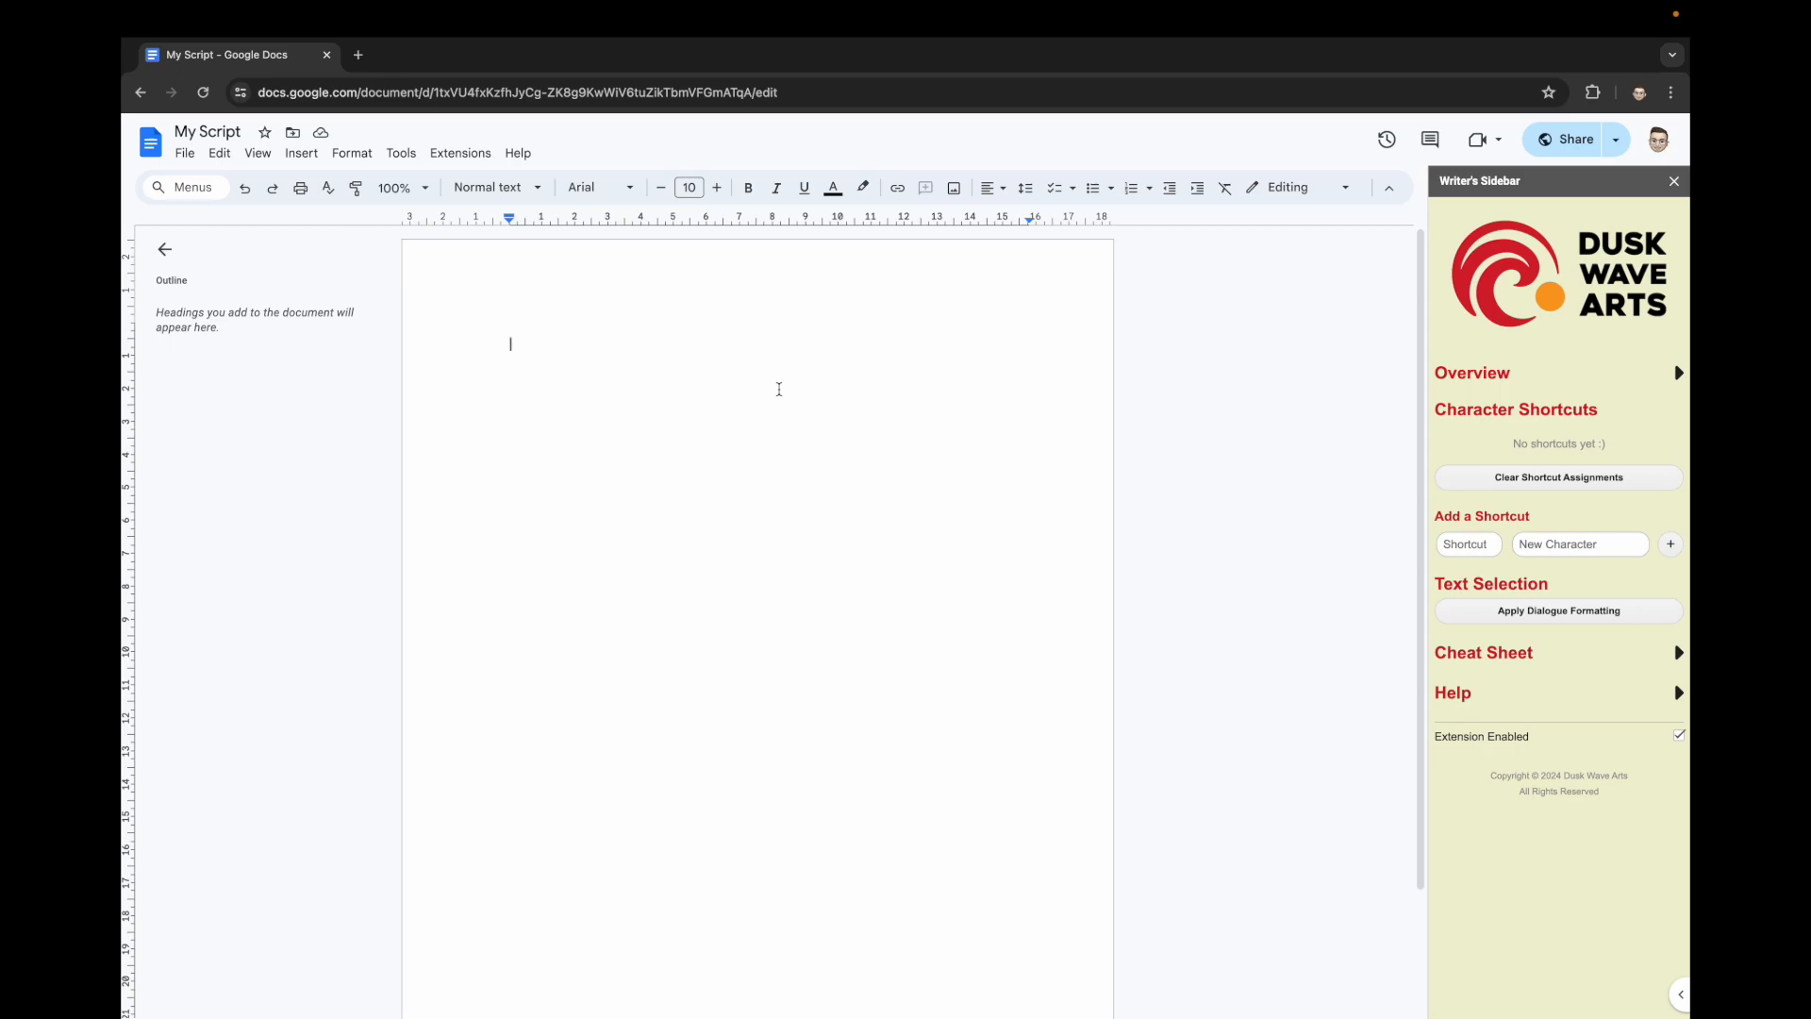
- Insert two auto-numbered page headings, PAGE 1 and PAGE 2, with the /pg command
text(/pg)
key(Return)
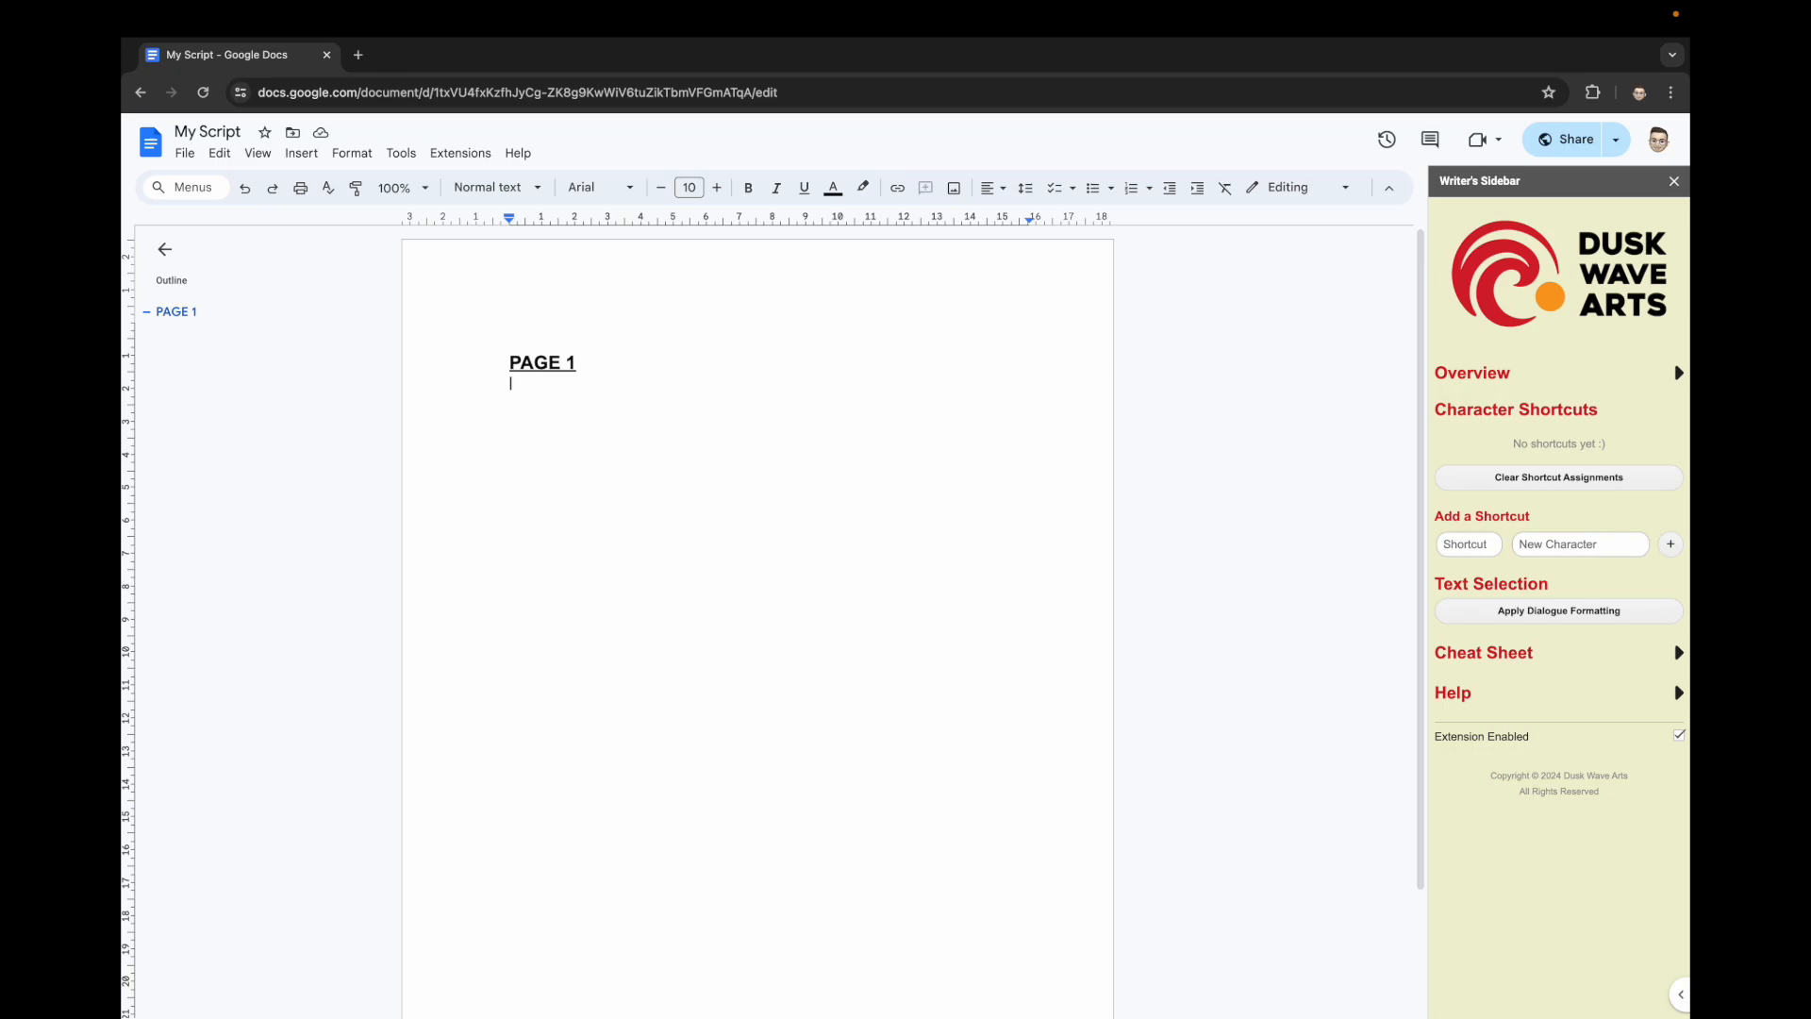
text(/pg)
key(Return)
- Insert another page heading between PAGE 1 and PAGE 2 with /pg, and remove the blank line below it
click(595, 366)
key(Return)
text(/pg)
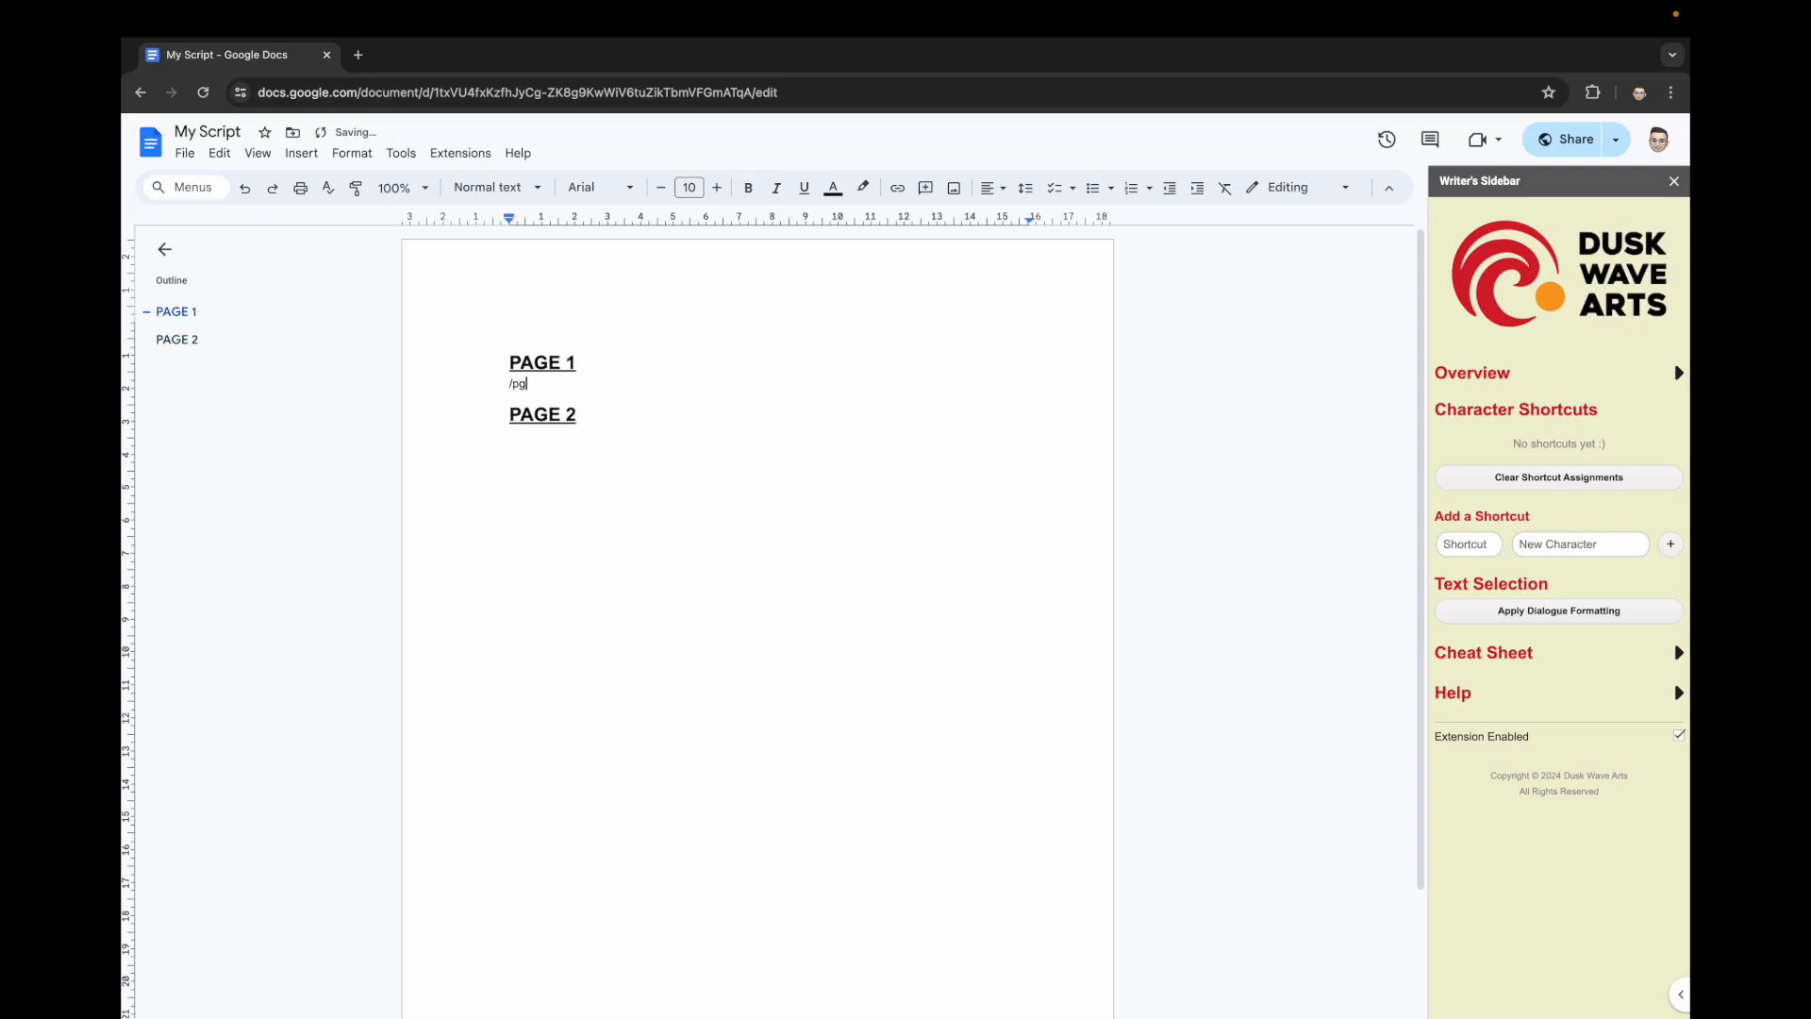
drag(587, 453, 507, 364)
click(541, 420)
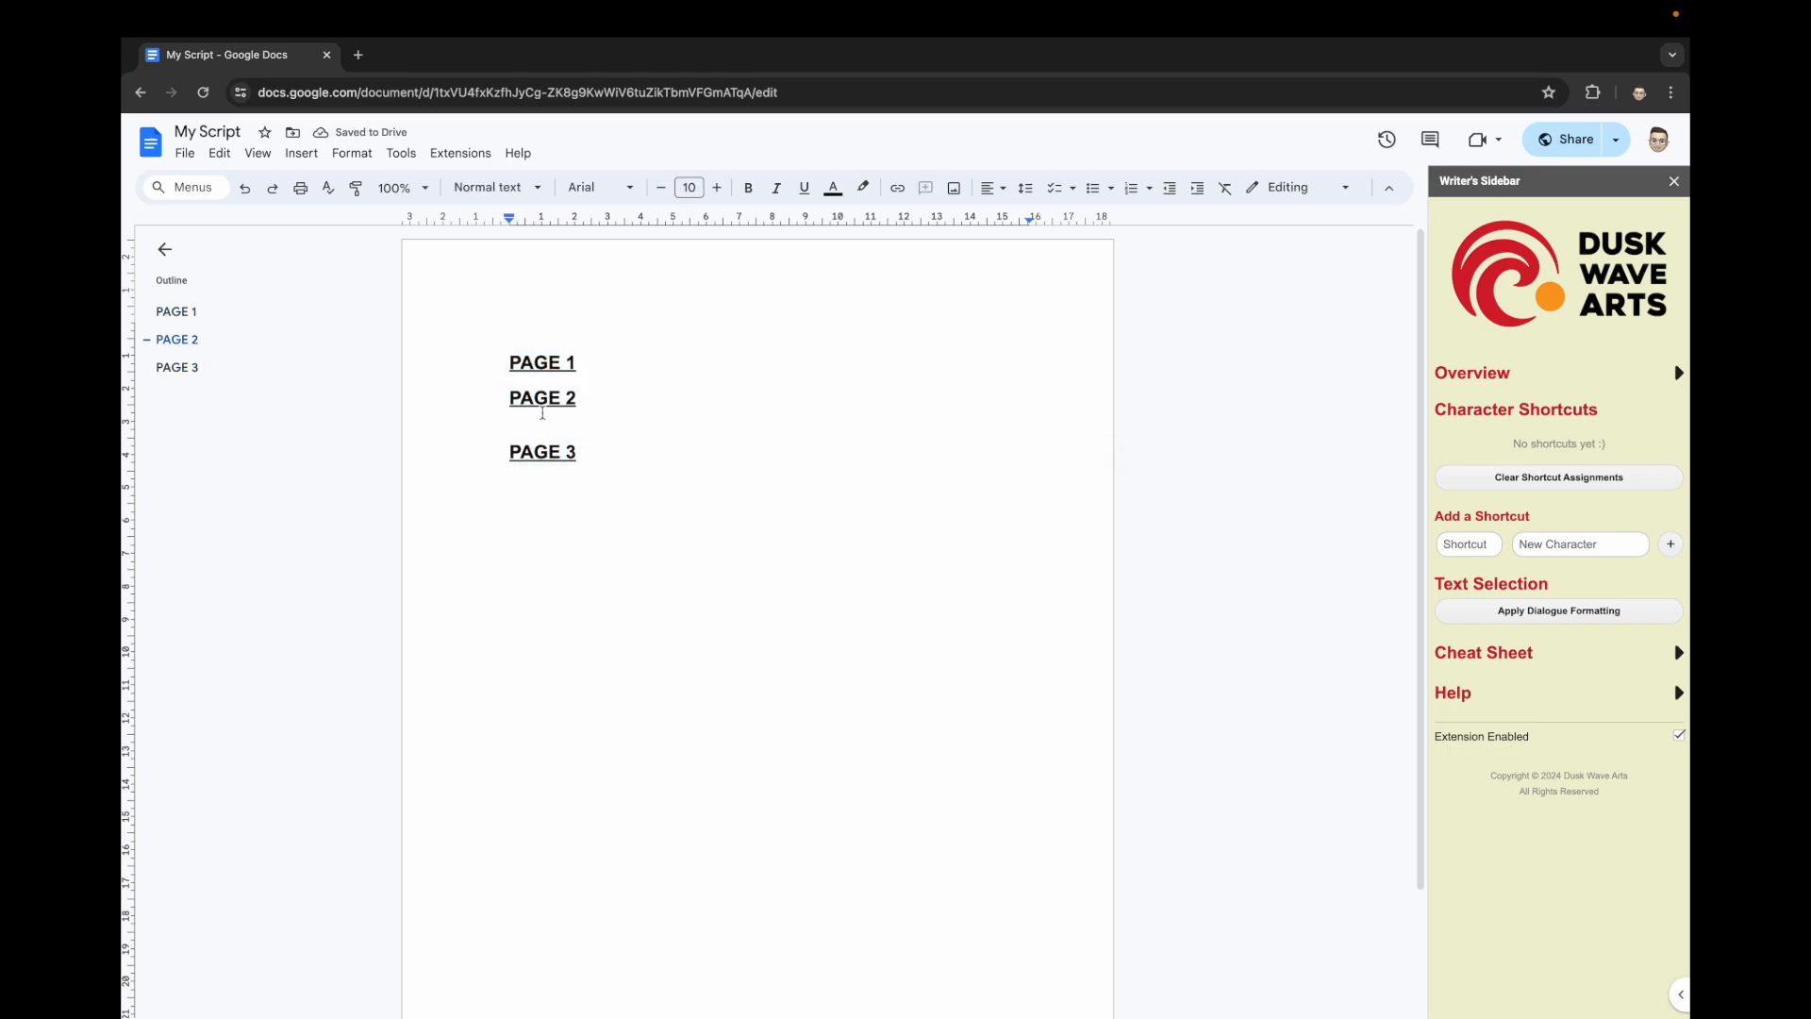
key(BackSpace)
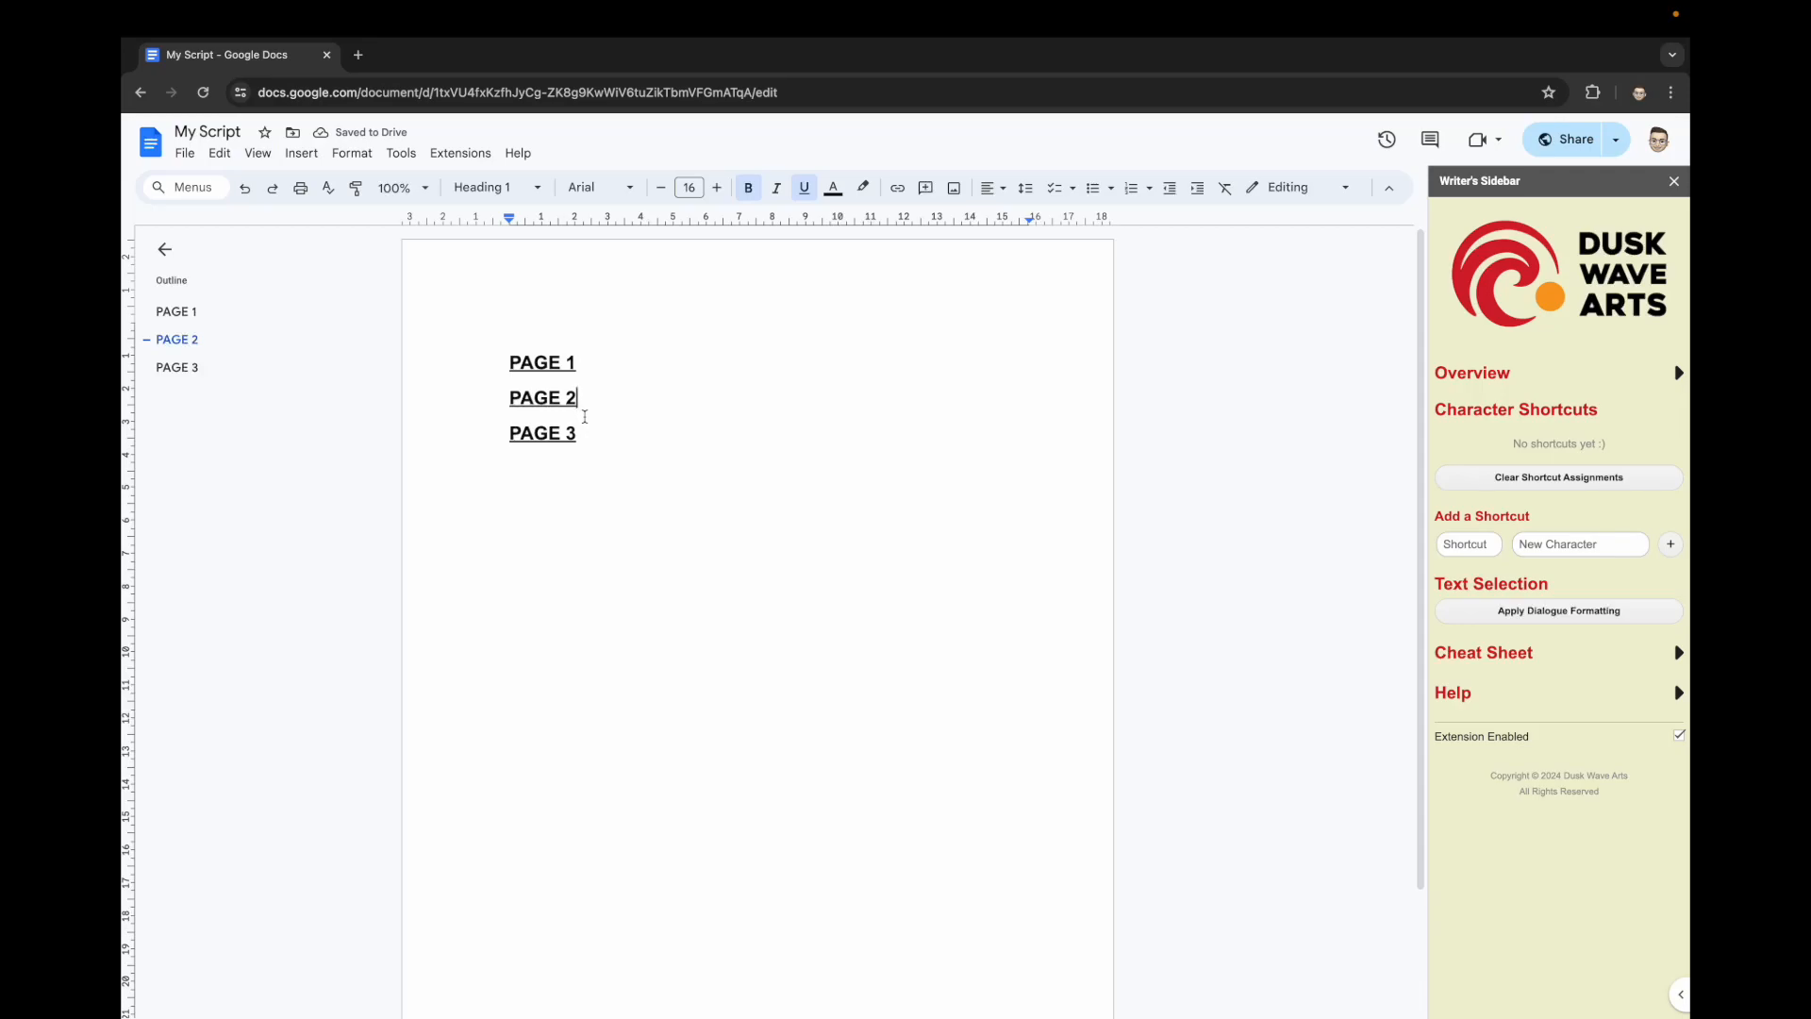
- Delete the PAGE 2 heading together with its empty line
key(shift+Home)
key(BackSpace)
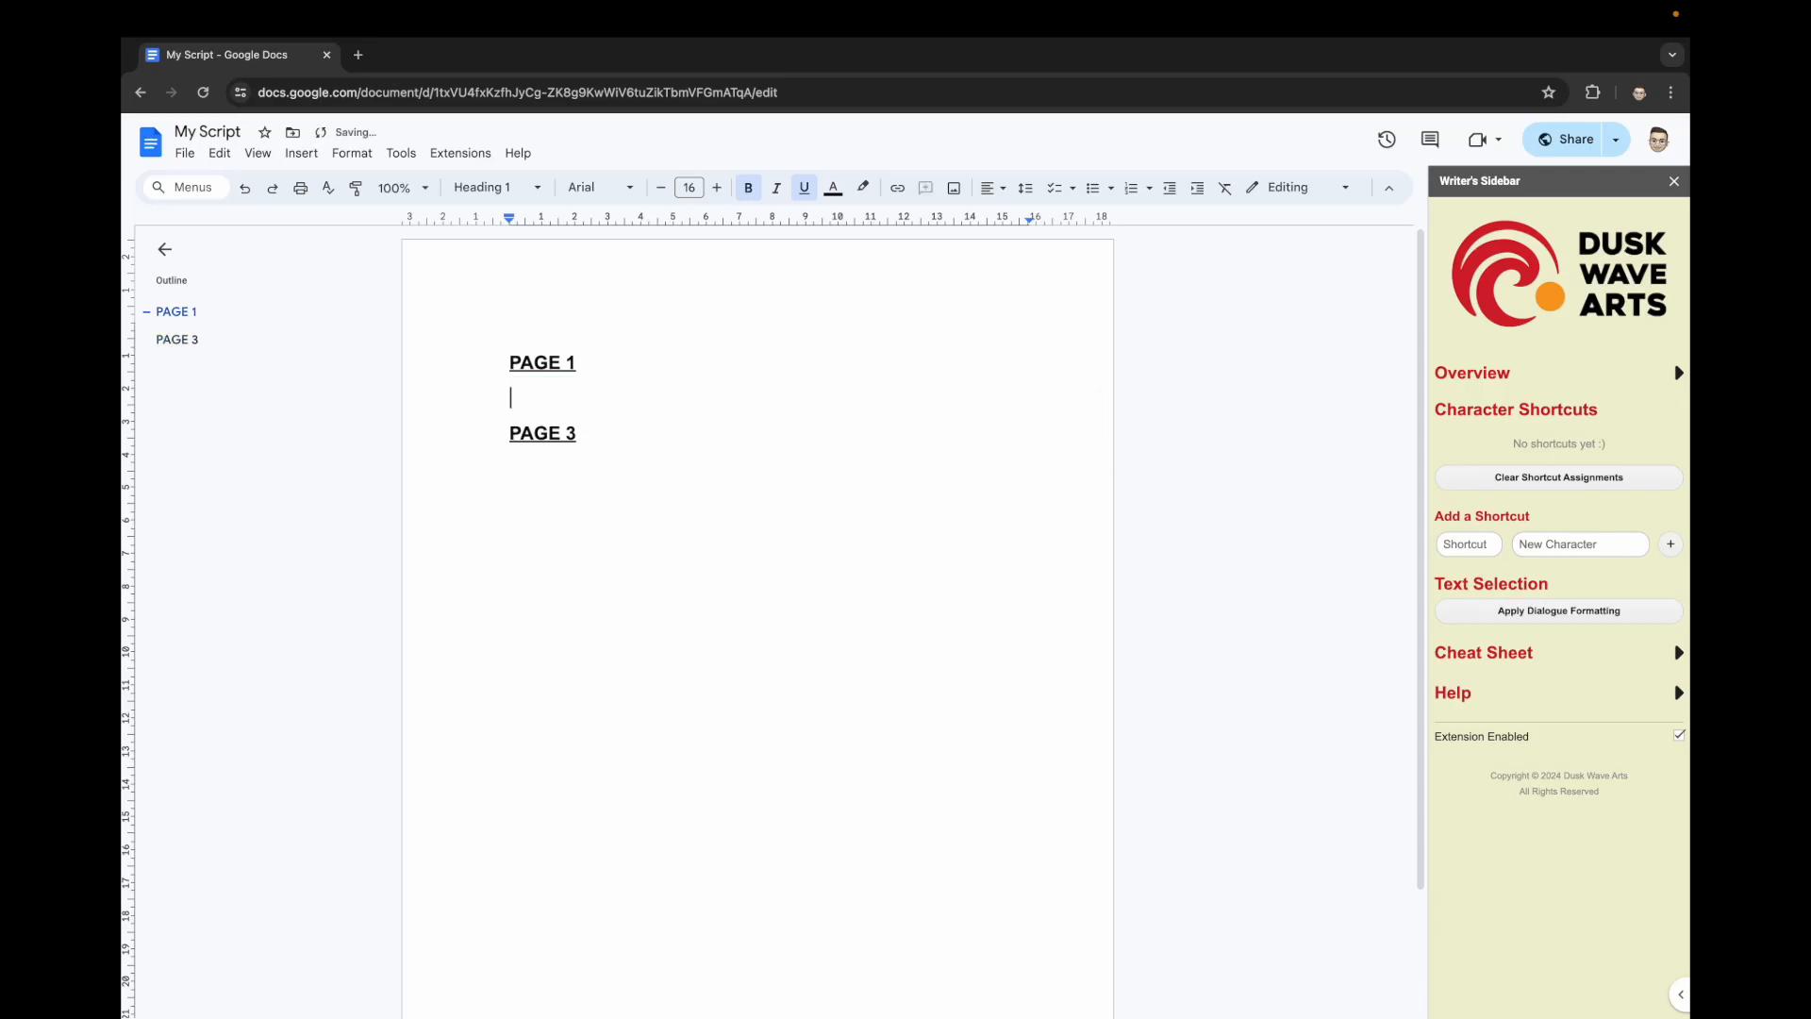
key(BackSpace)
- Replace the PAGE 3 heading with a newly numbered page heading using /pg
drag(571, 391, 585, 385)
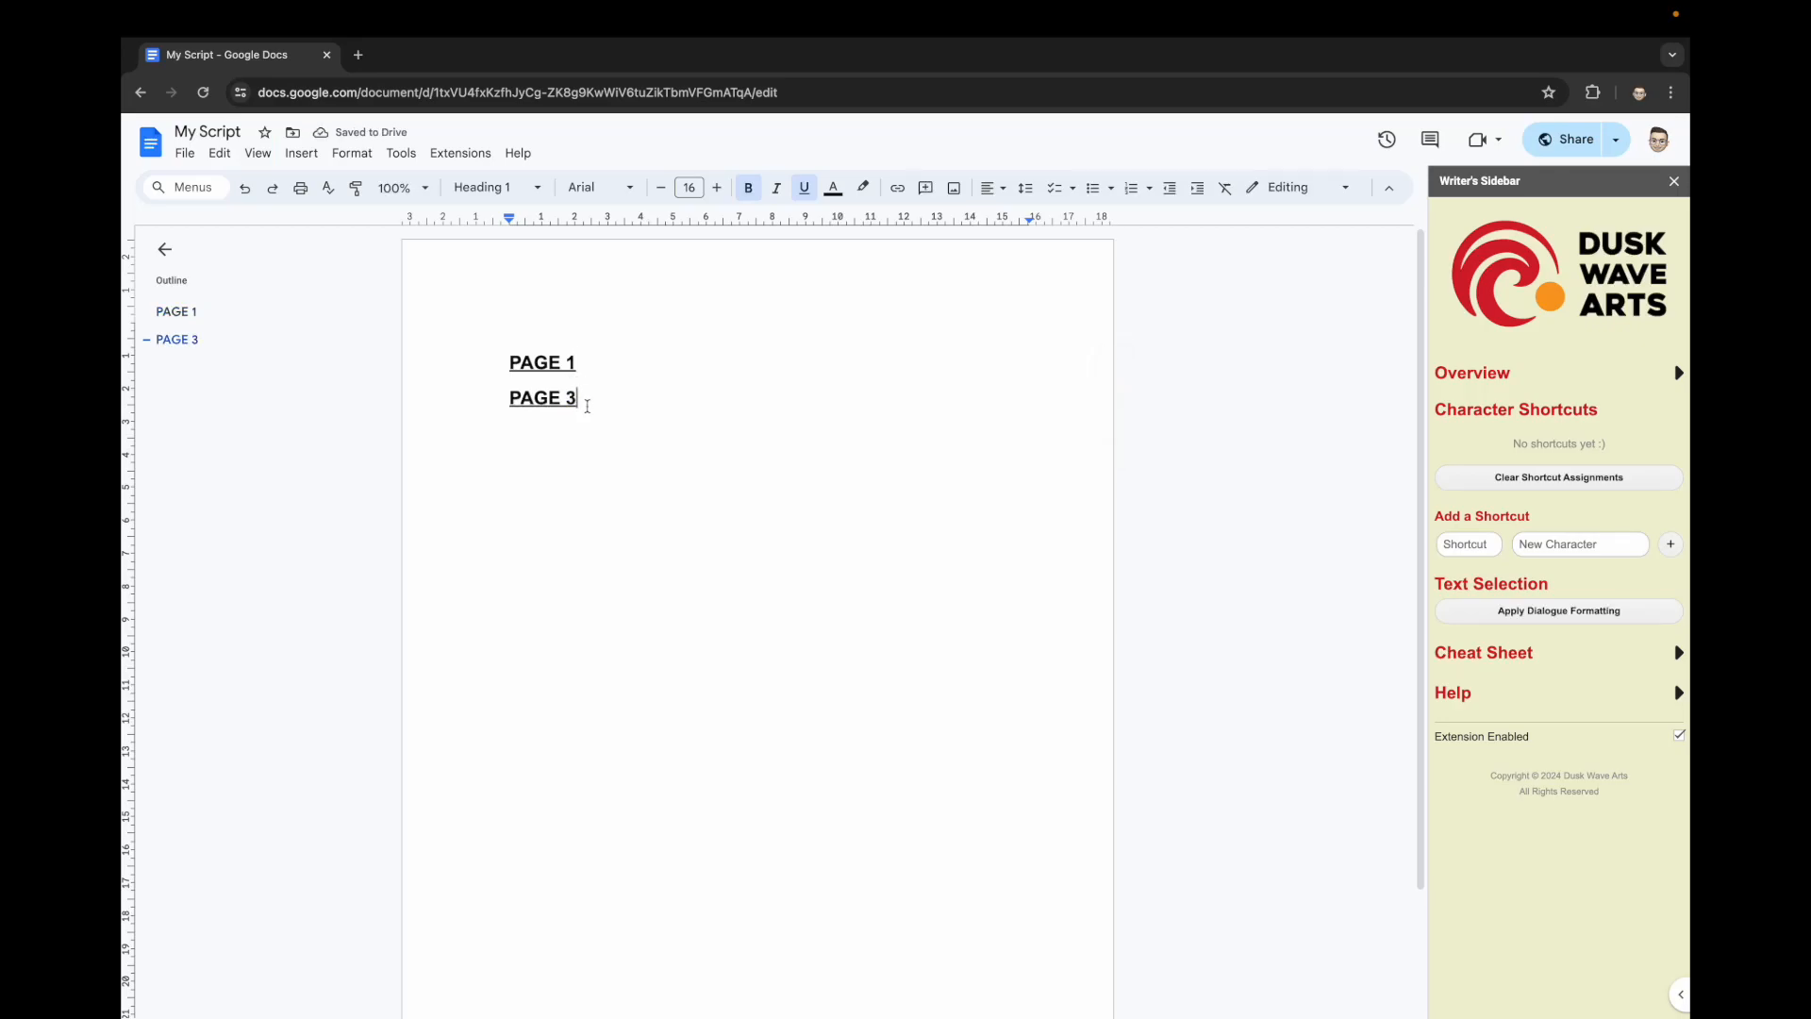
key(shift+super+Left)
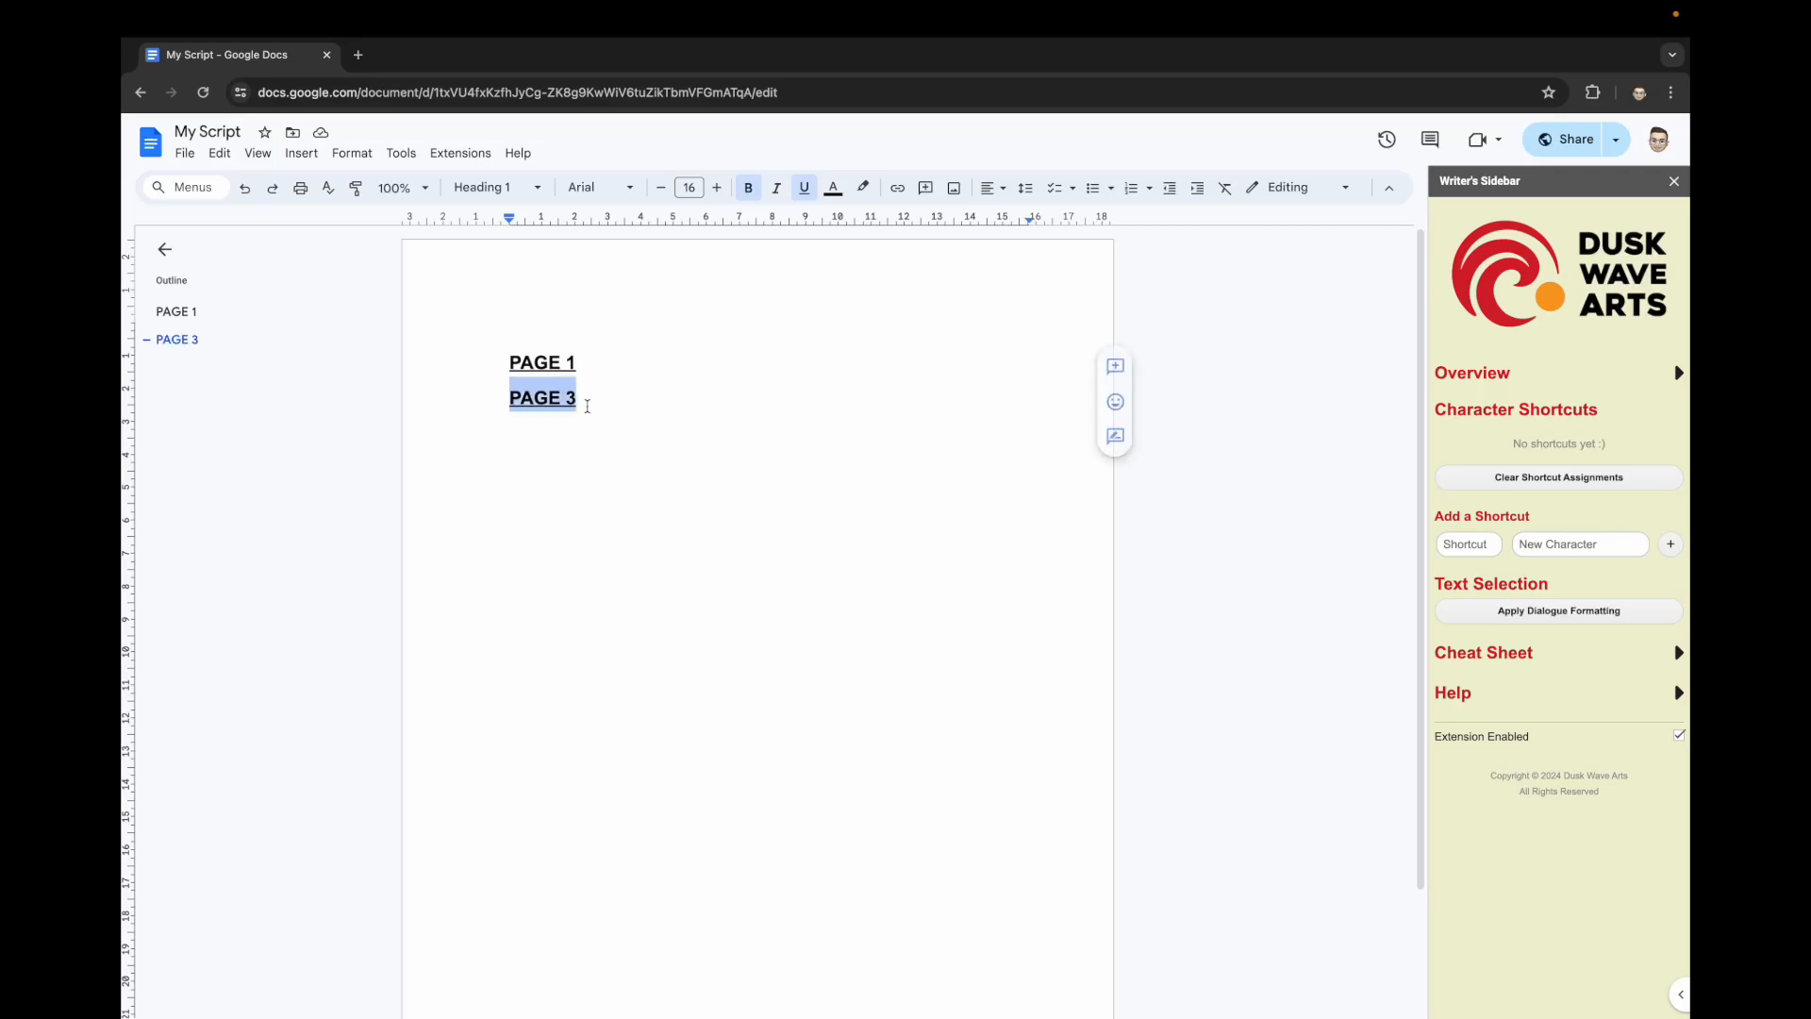
key(BackSpace)
text(/pg)
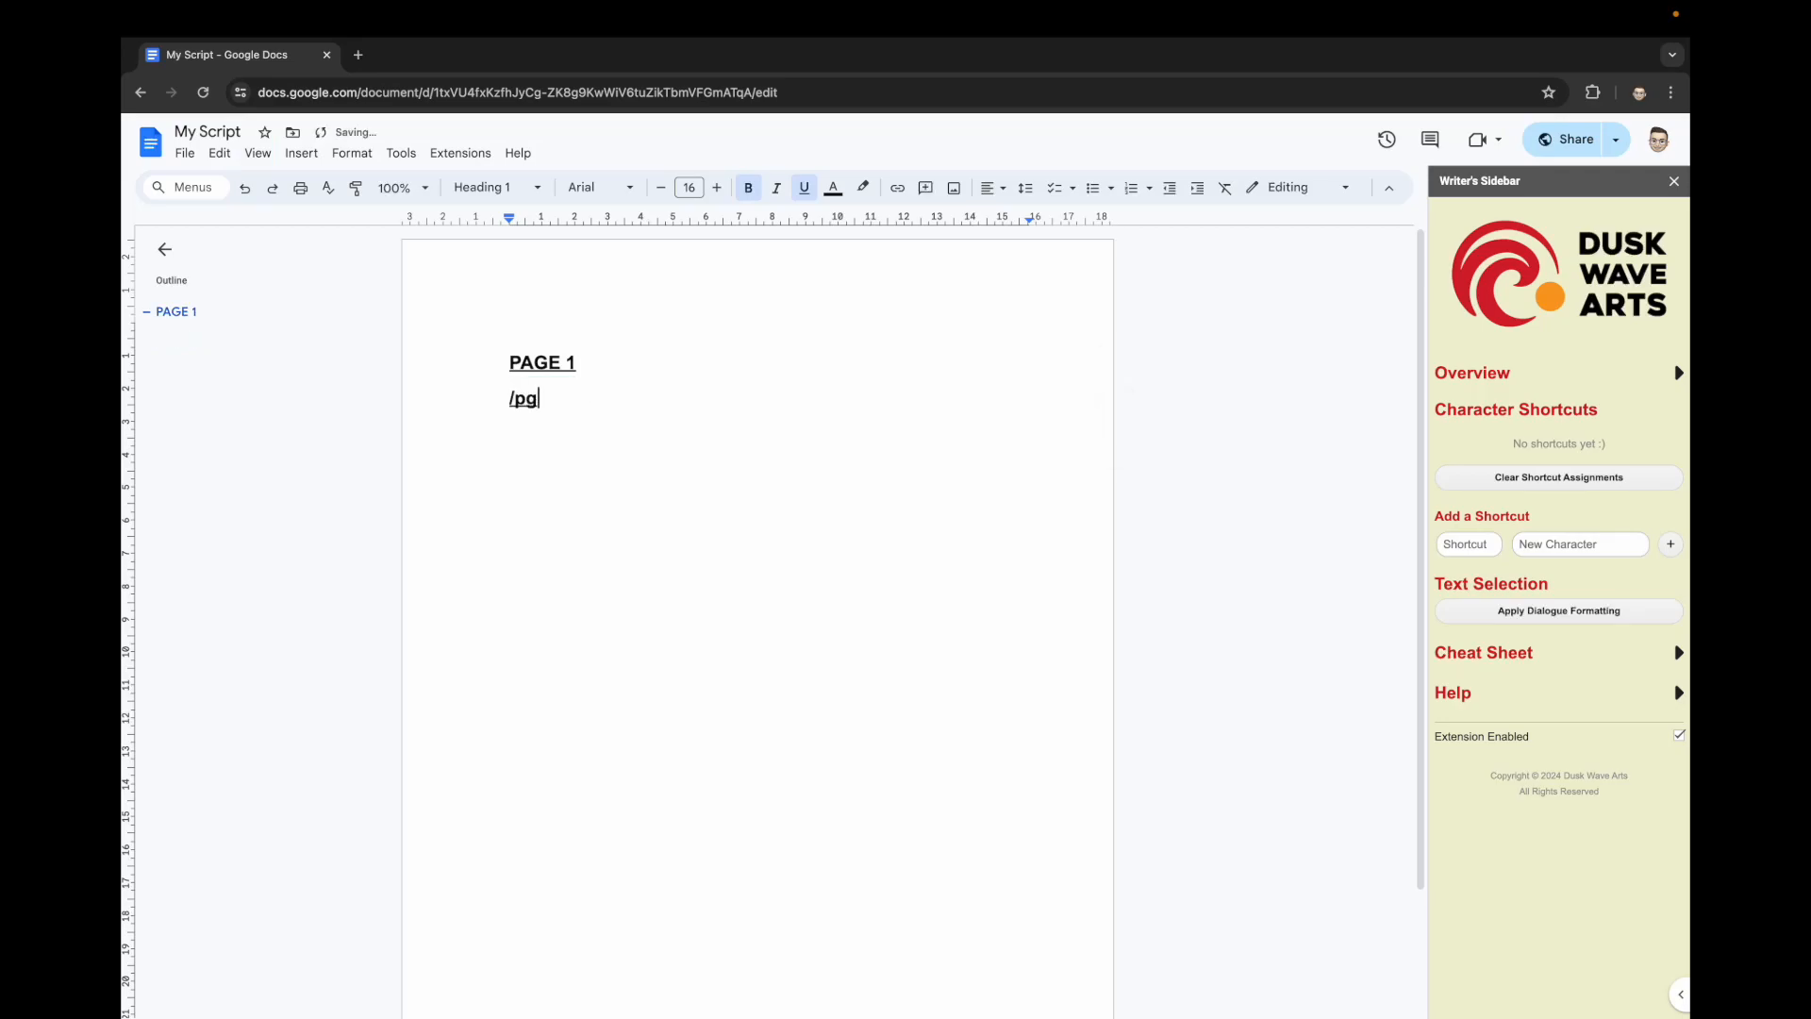
key(Return)
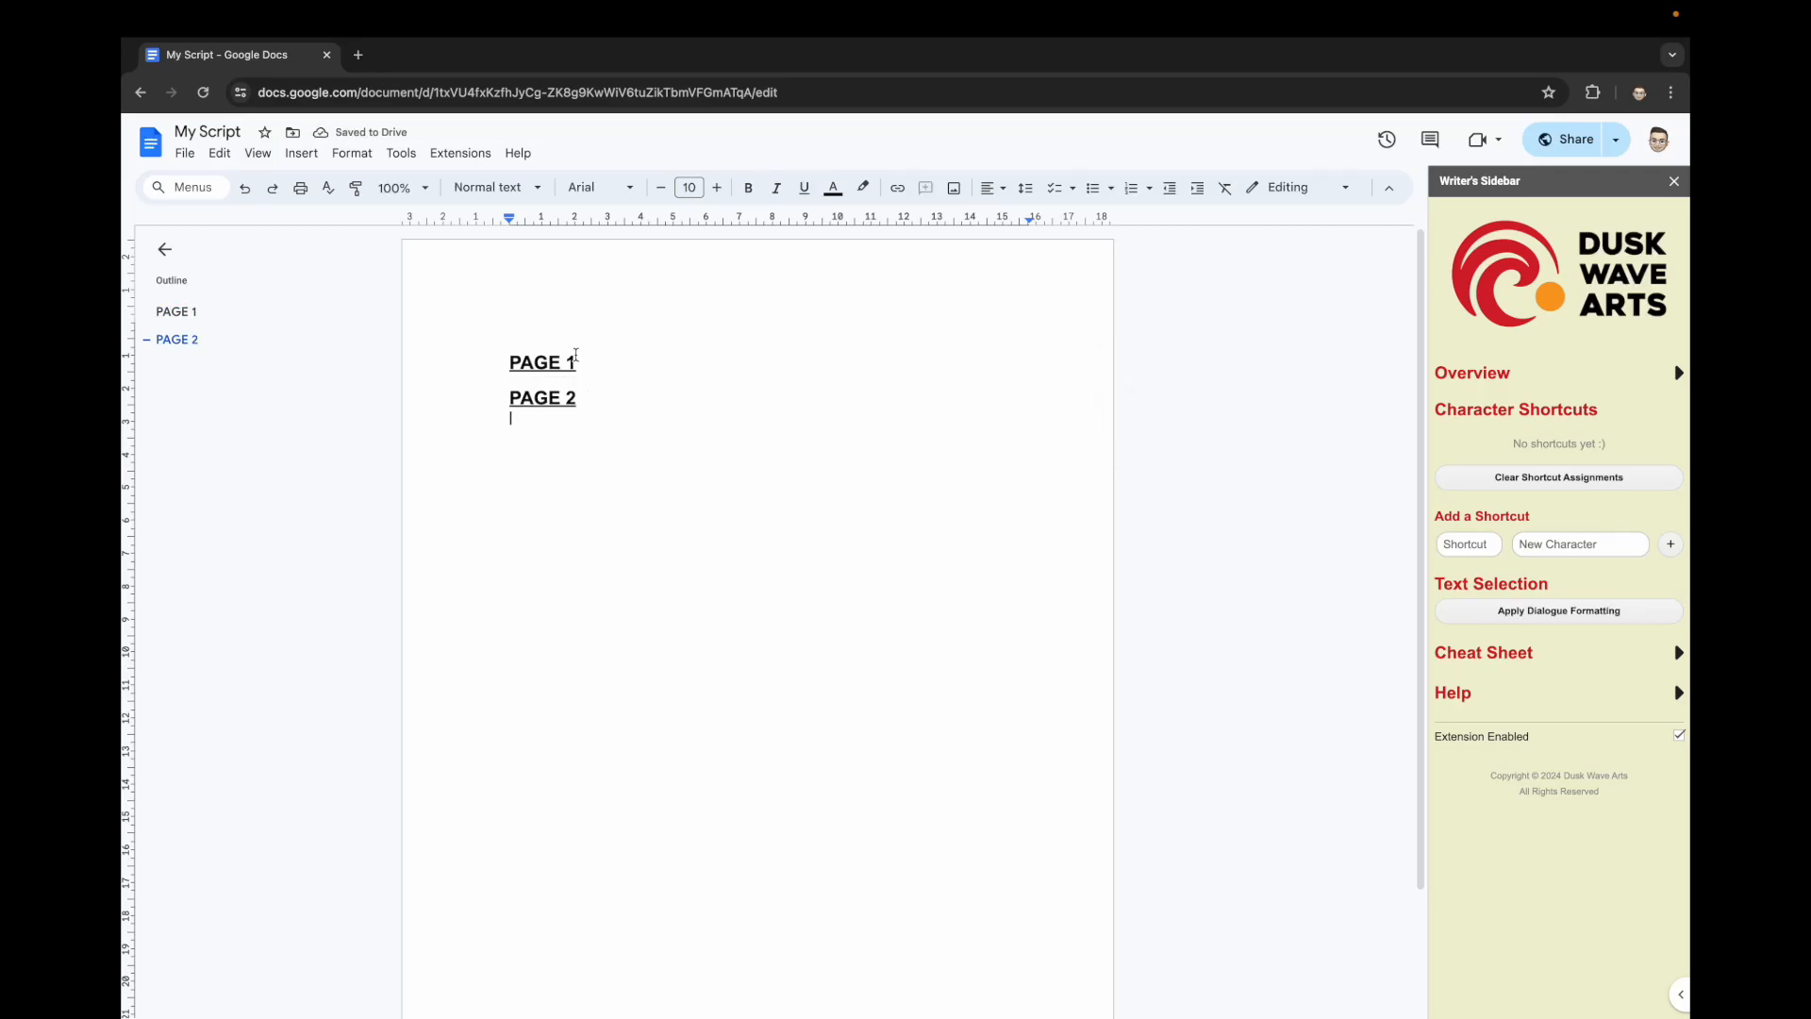
double_click(568, 398)
click(584, 397)
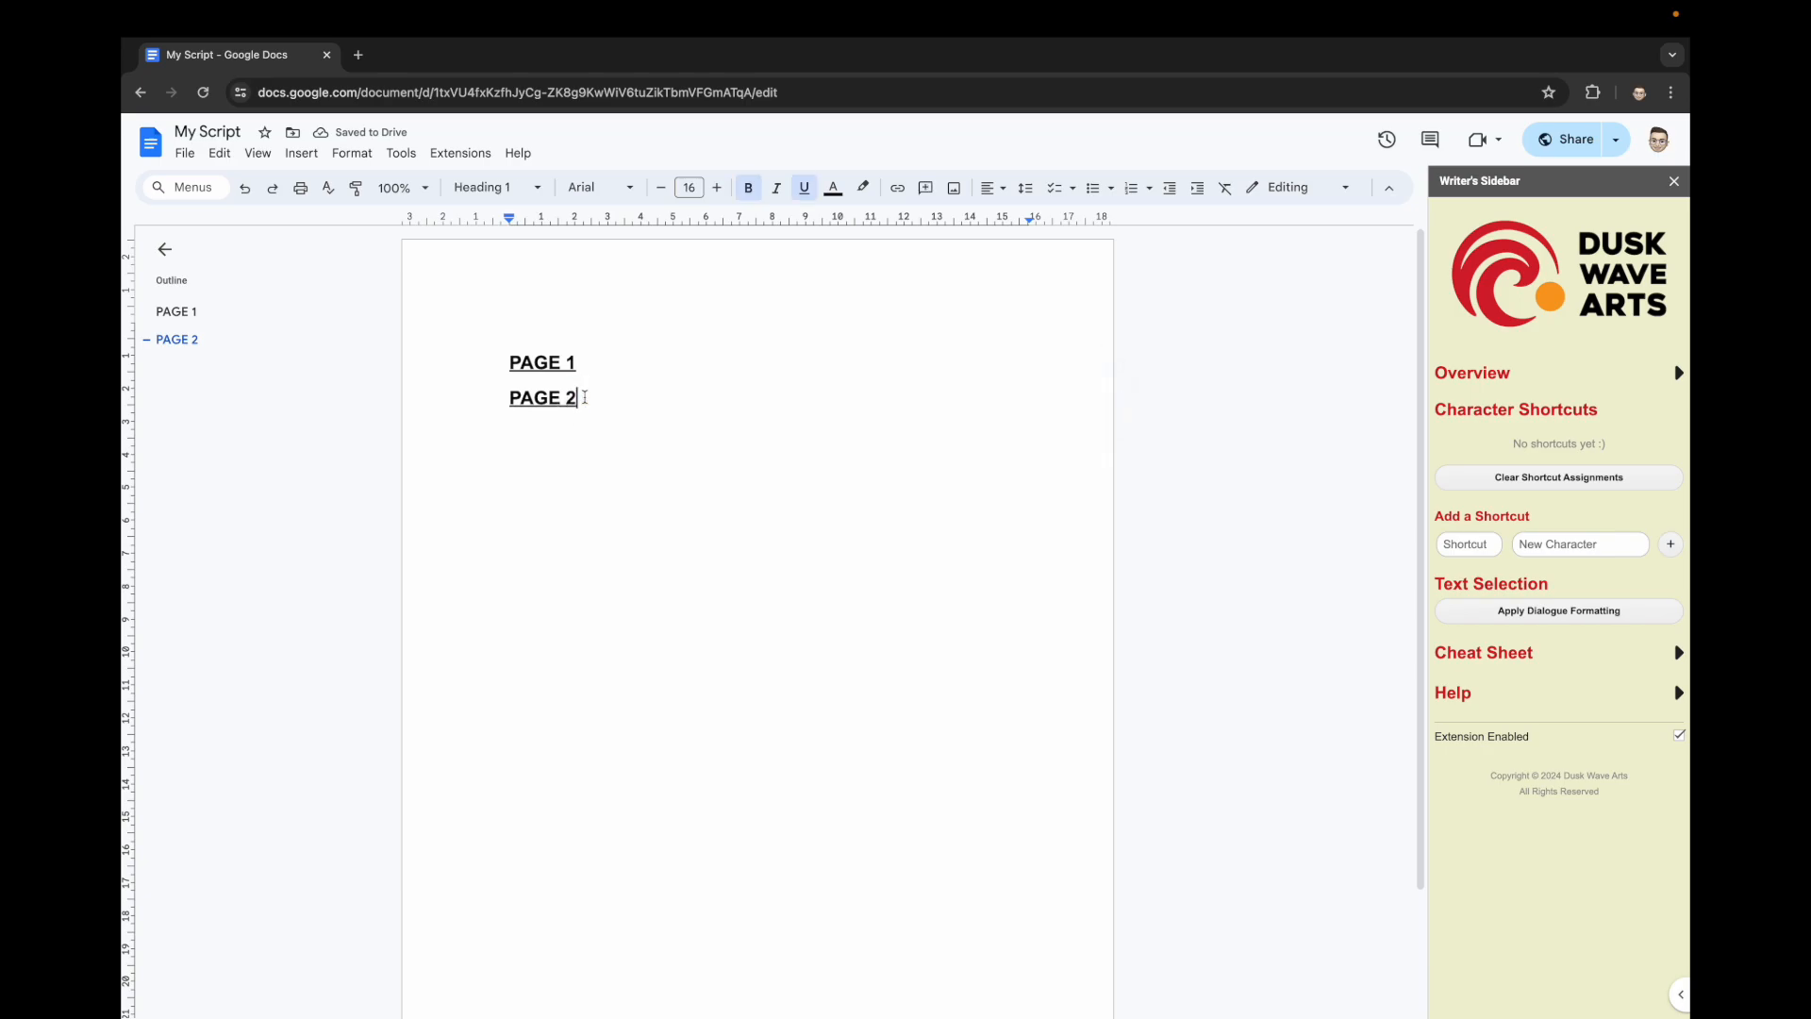
- Replace the PAGE 1 heading with a fresh auto-numbered page heading using /pg
click(577, 362)
key(shift+Home)
key(BackSpace)
text(/pg)
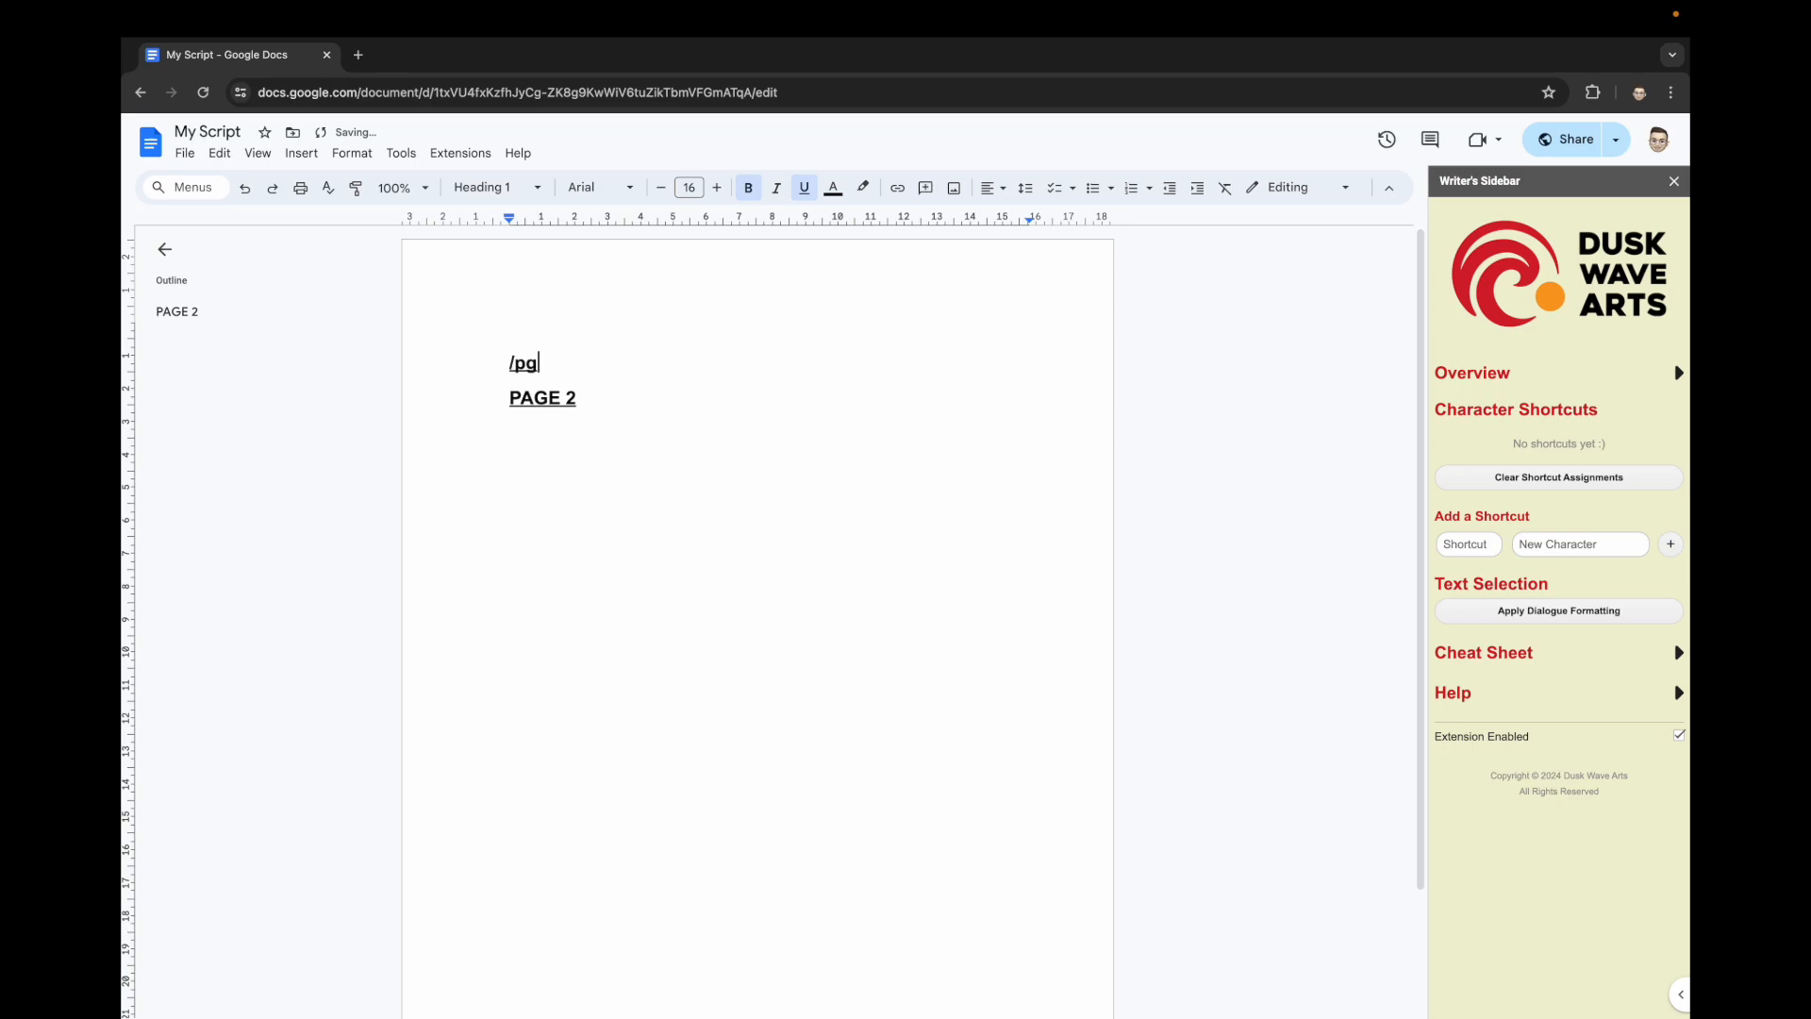
key(Return)
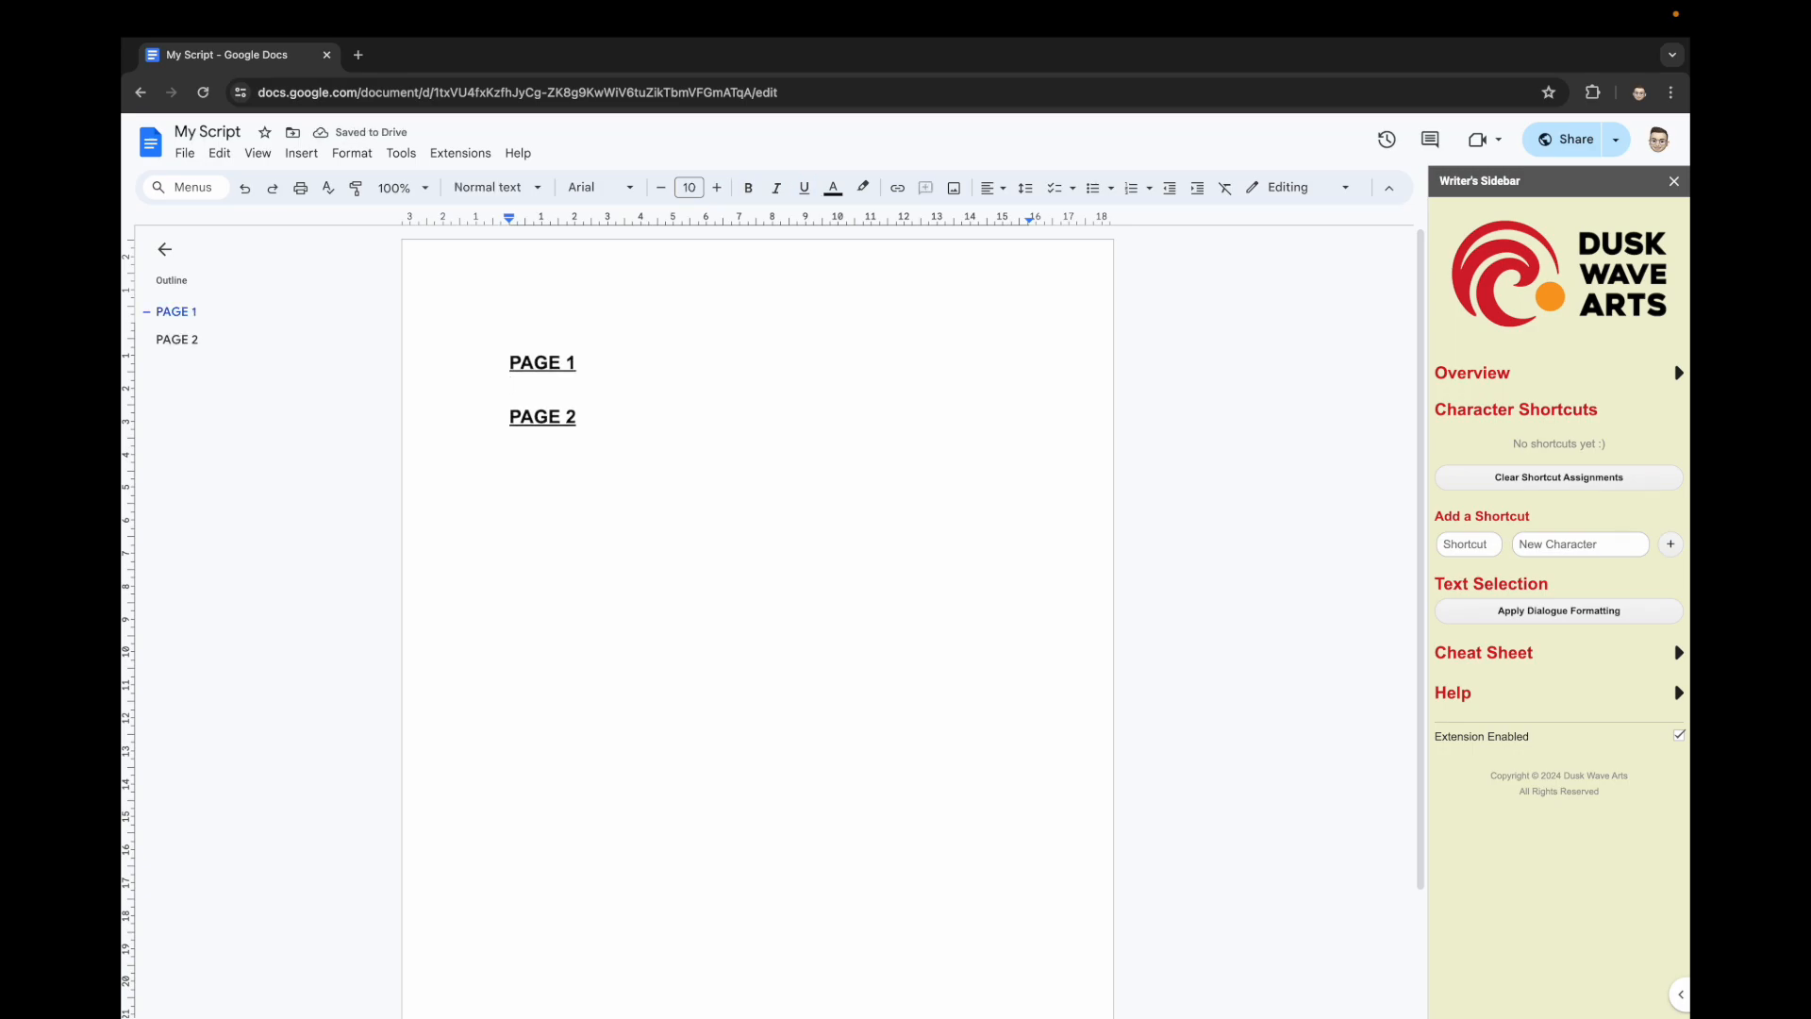
- Insert two auto-numbered panel headings under PAGE 1 with the /pn command
text(/pn)
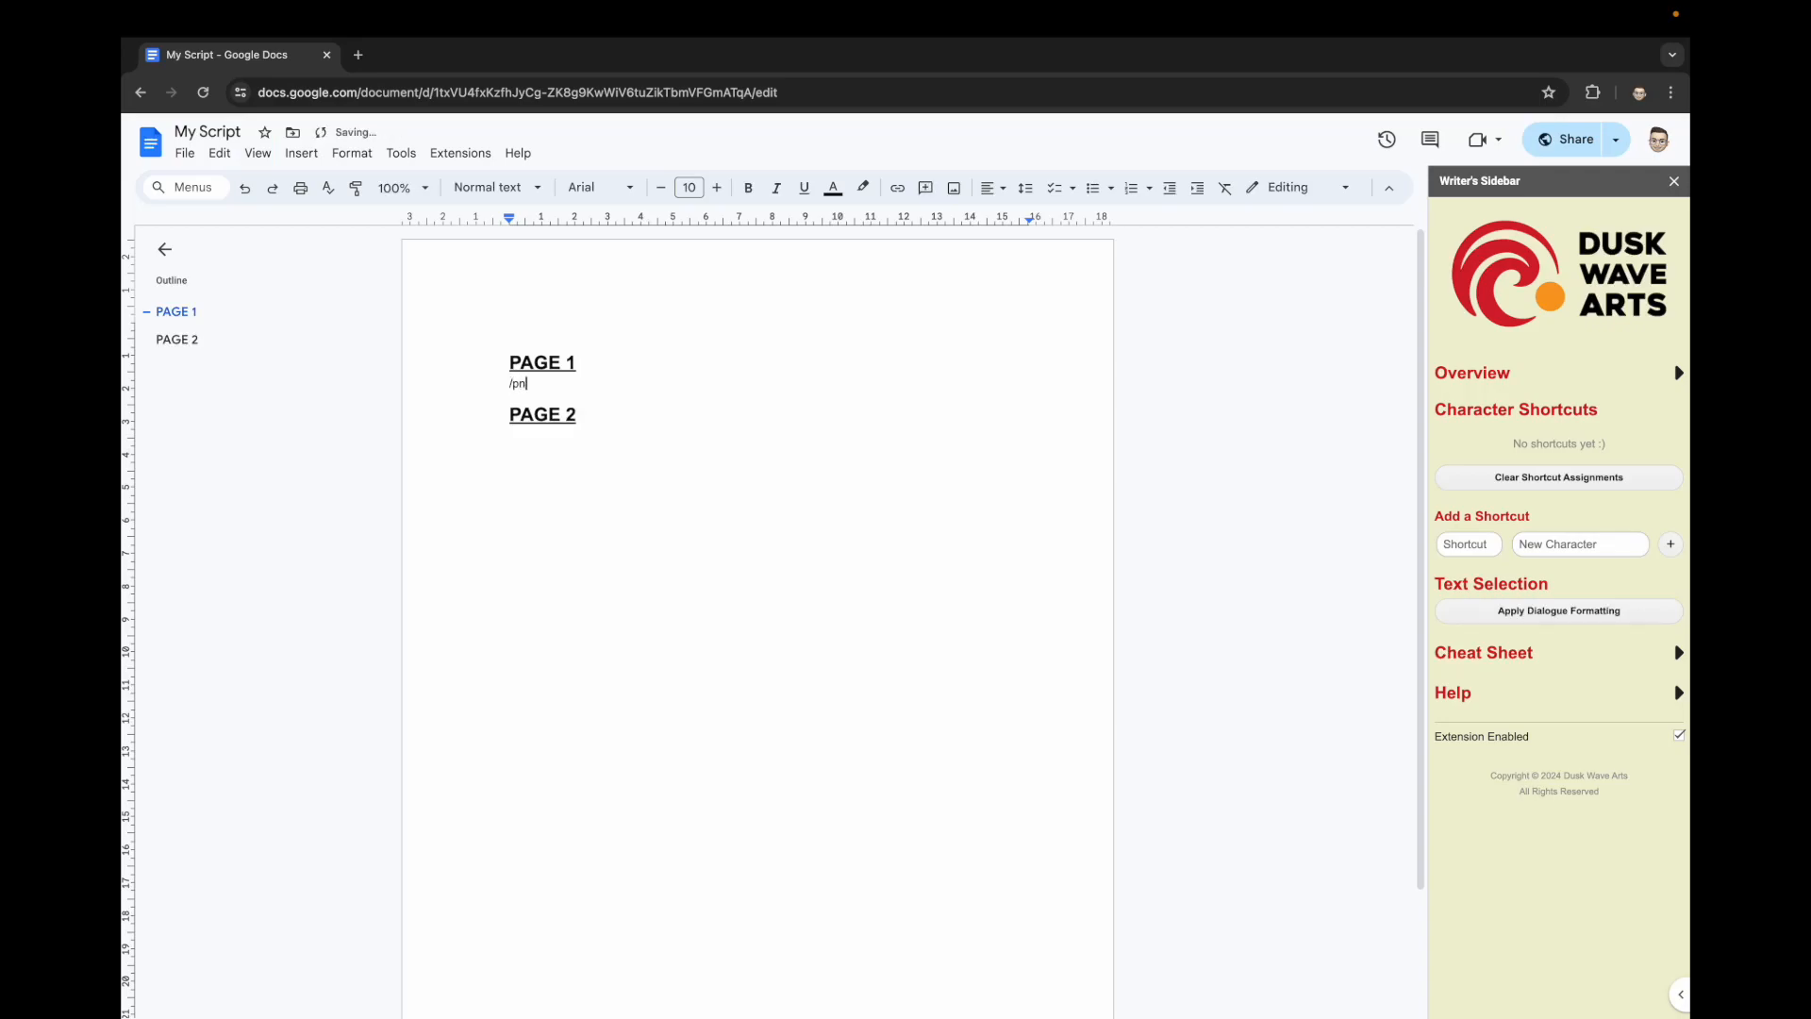
key(Return)
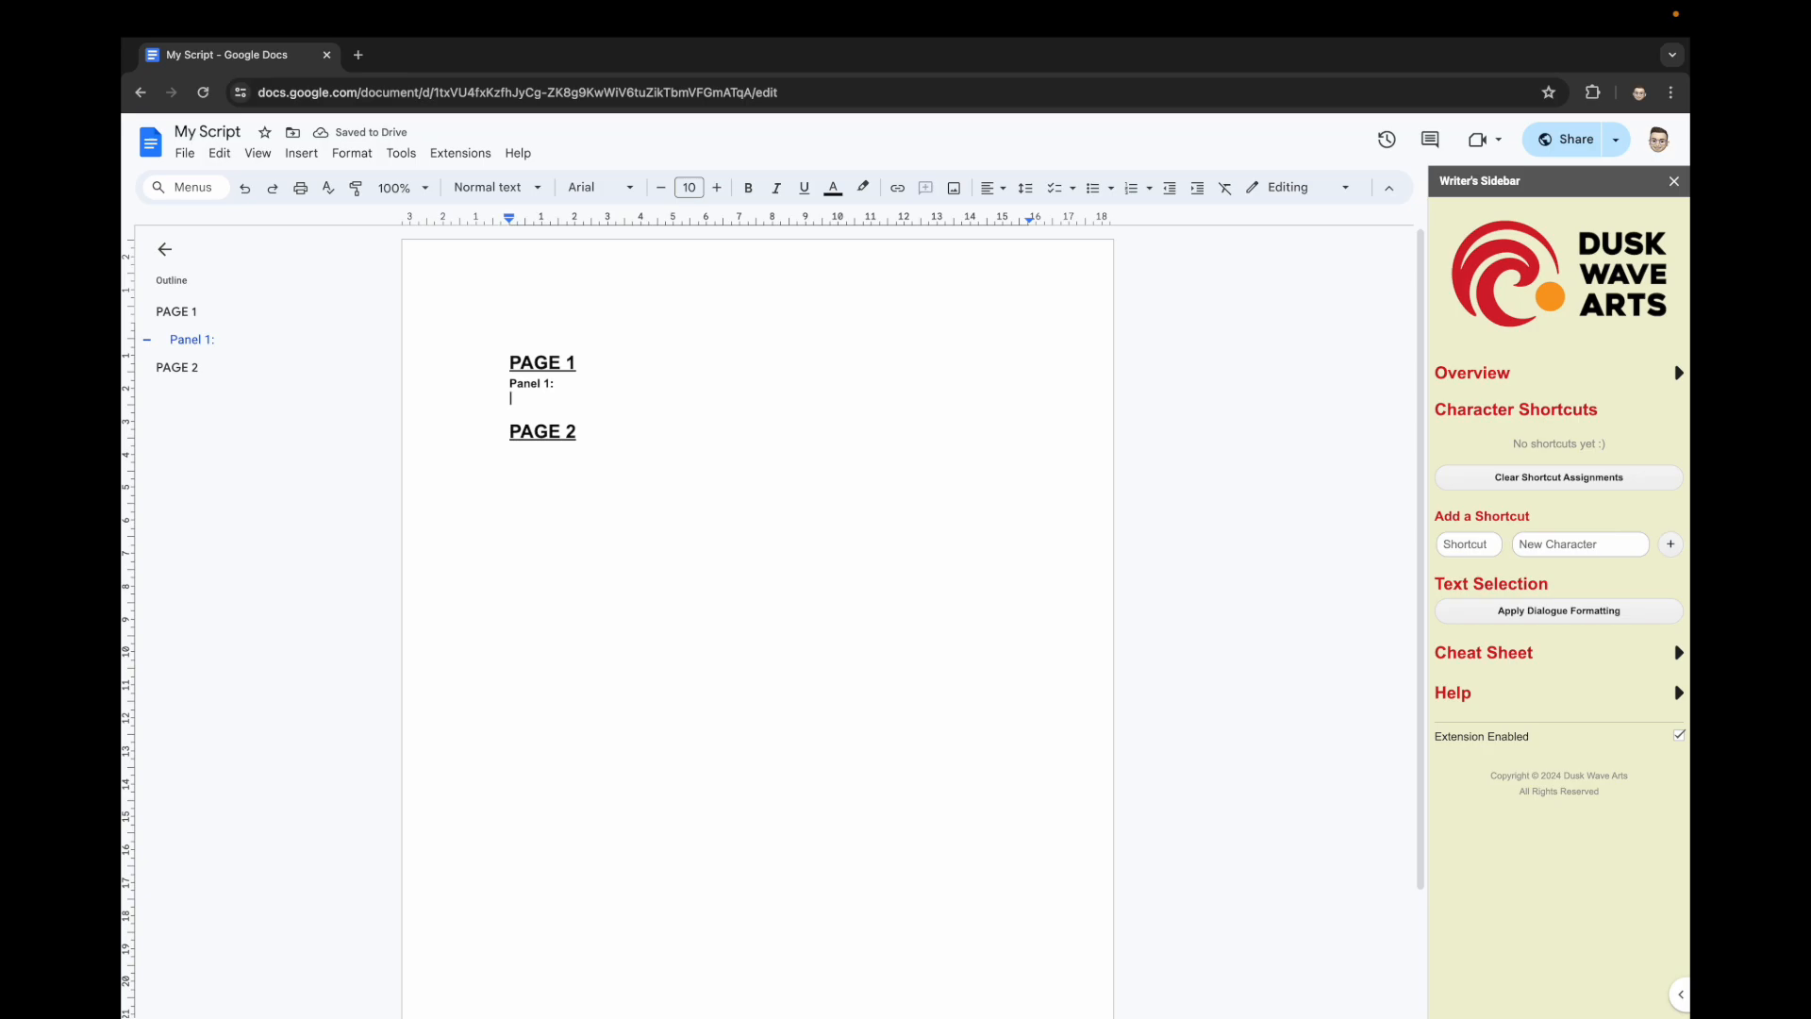
text(/pn)
key(Return)
- Add "(centre)" to the Panel 2 heading before its colon
click(551, 398)
text((ce)netr)
key(BackSpace)
key(BackSpace)
key(BackSpace)
key(BackSpace)
text(nte)
text(r)
key(Down)
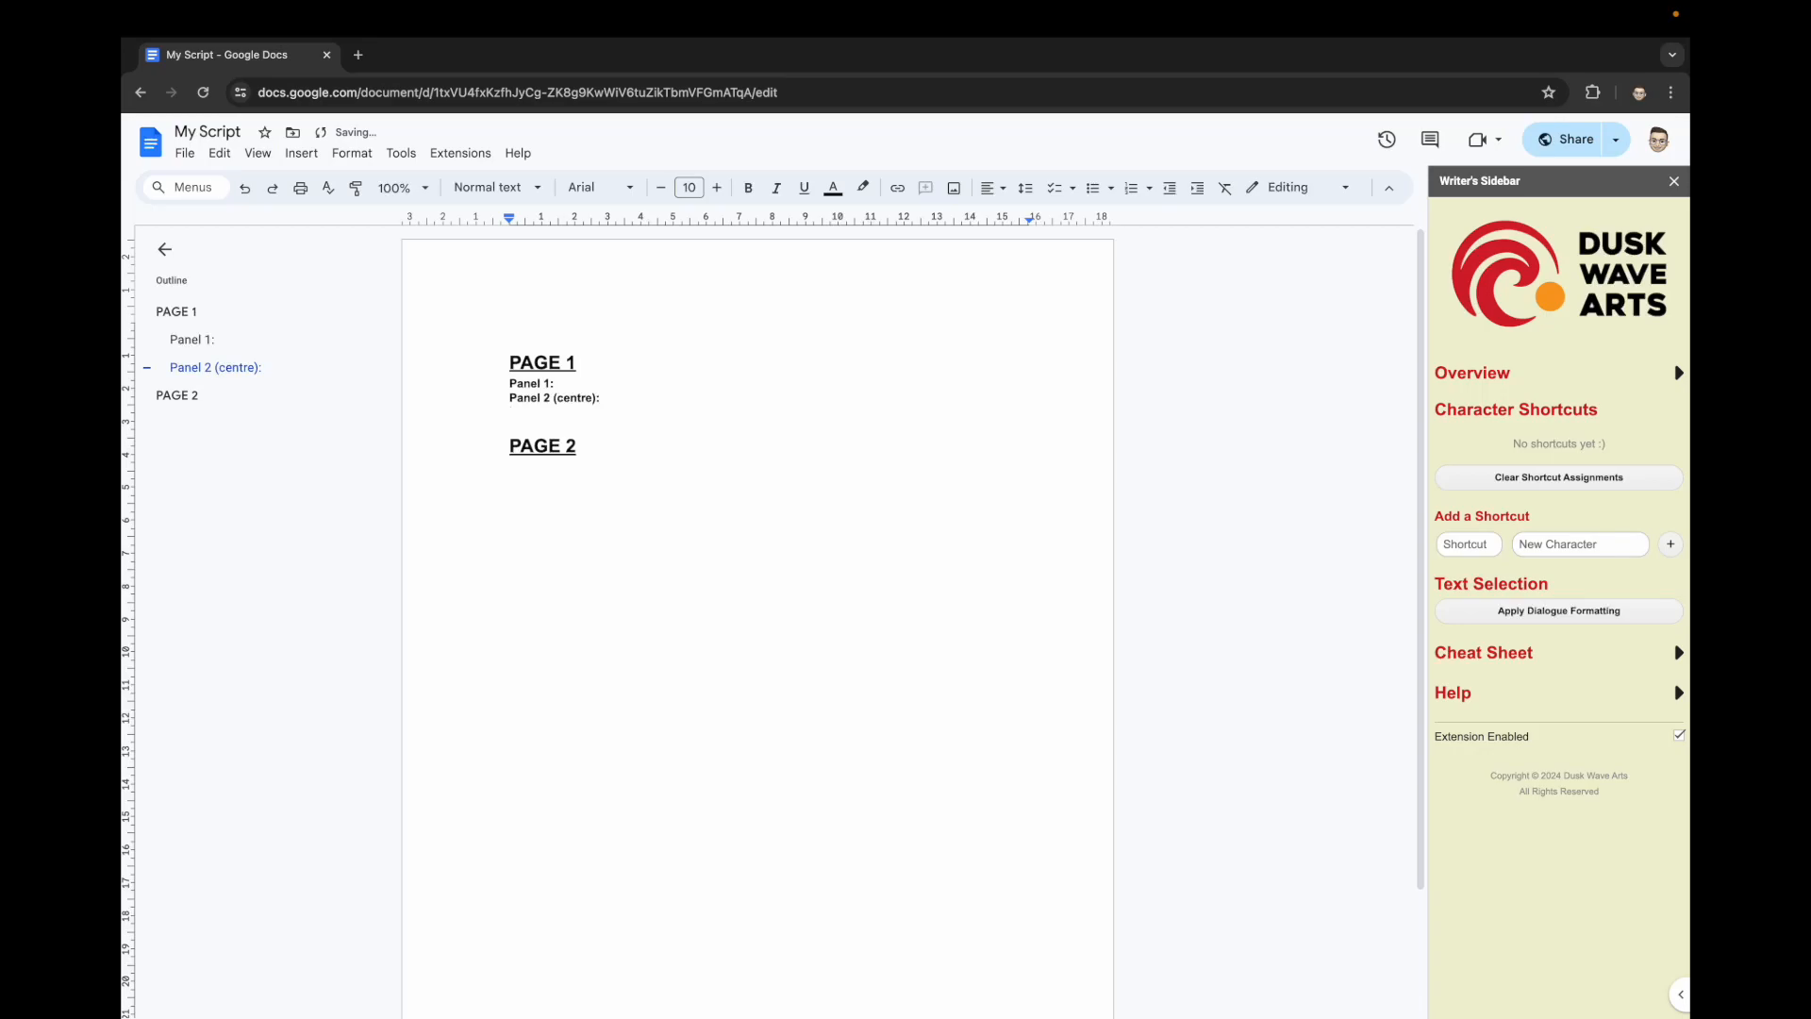
- Add a "Panel 3:" heading below the Panel 2 heading on PAGE 1
key(super+alt+2)
text(Panel 3:)
key(Return)
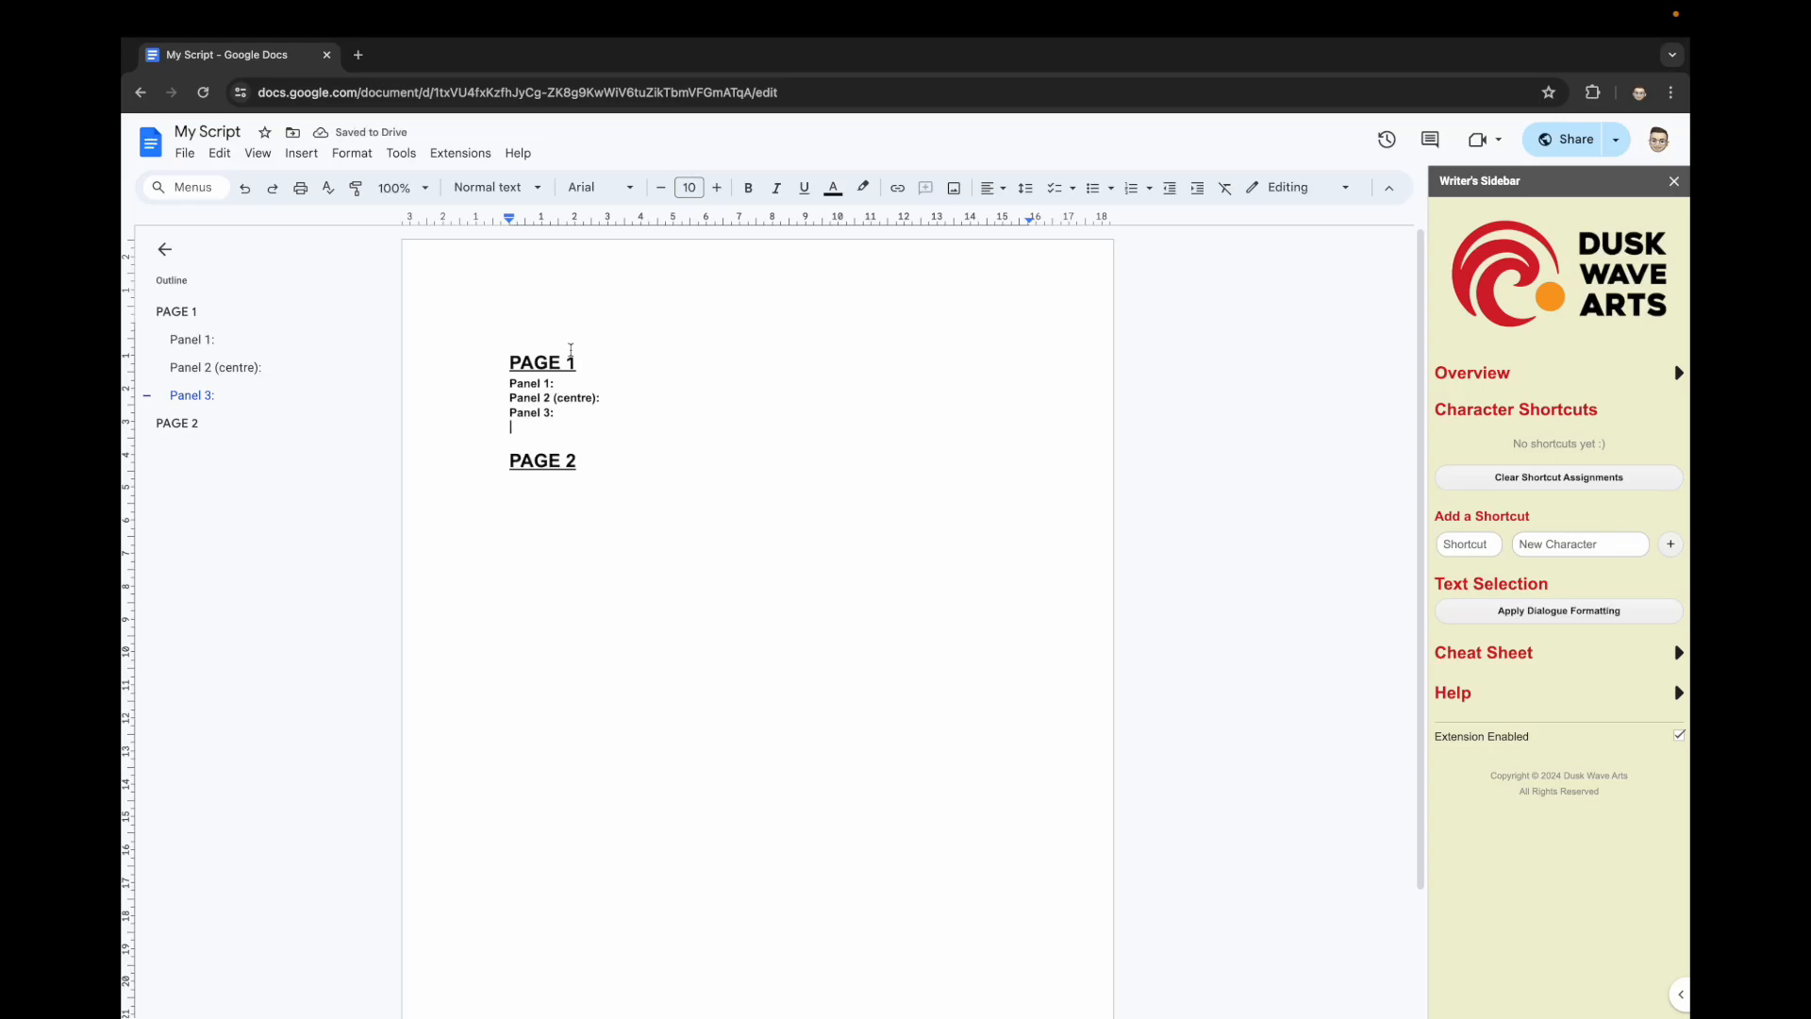
- Delete the "Panel 2 (centre):" heading together with its line
click(576, 412)
key(Up)
key(shift+super+Right)
key(shift+super+Left)
key(Right)
key(super+Right)
key(shift+super+Left)
key(BackSpace)
key(BackSpace)
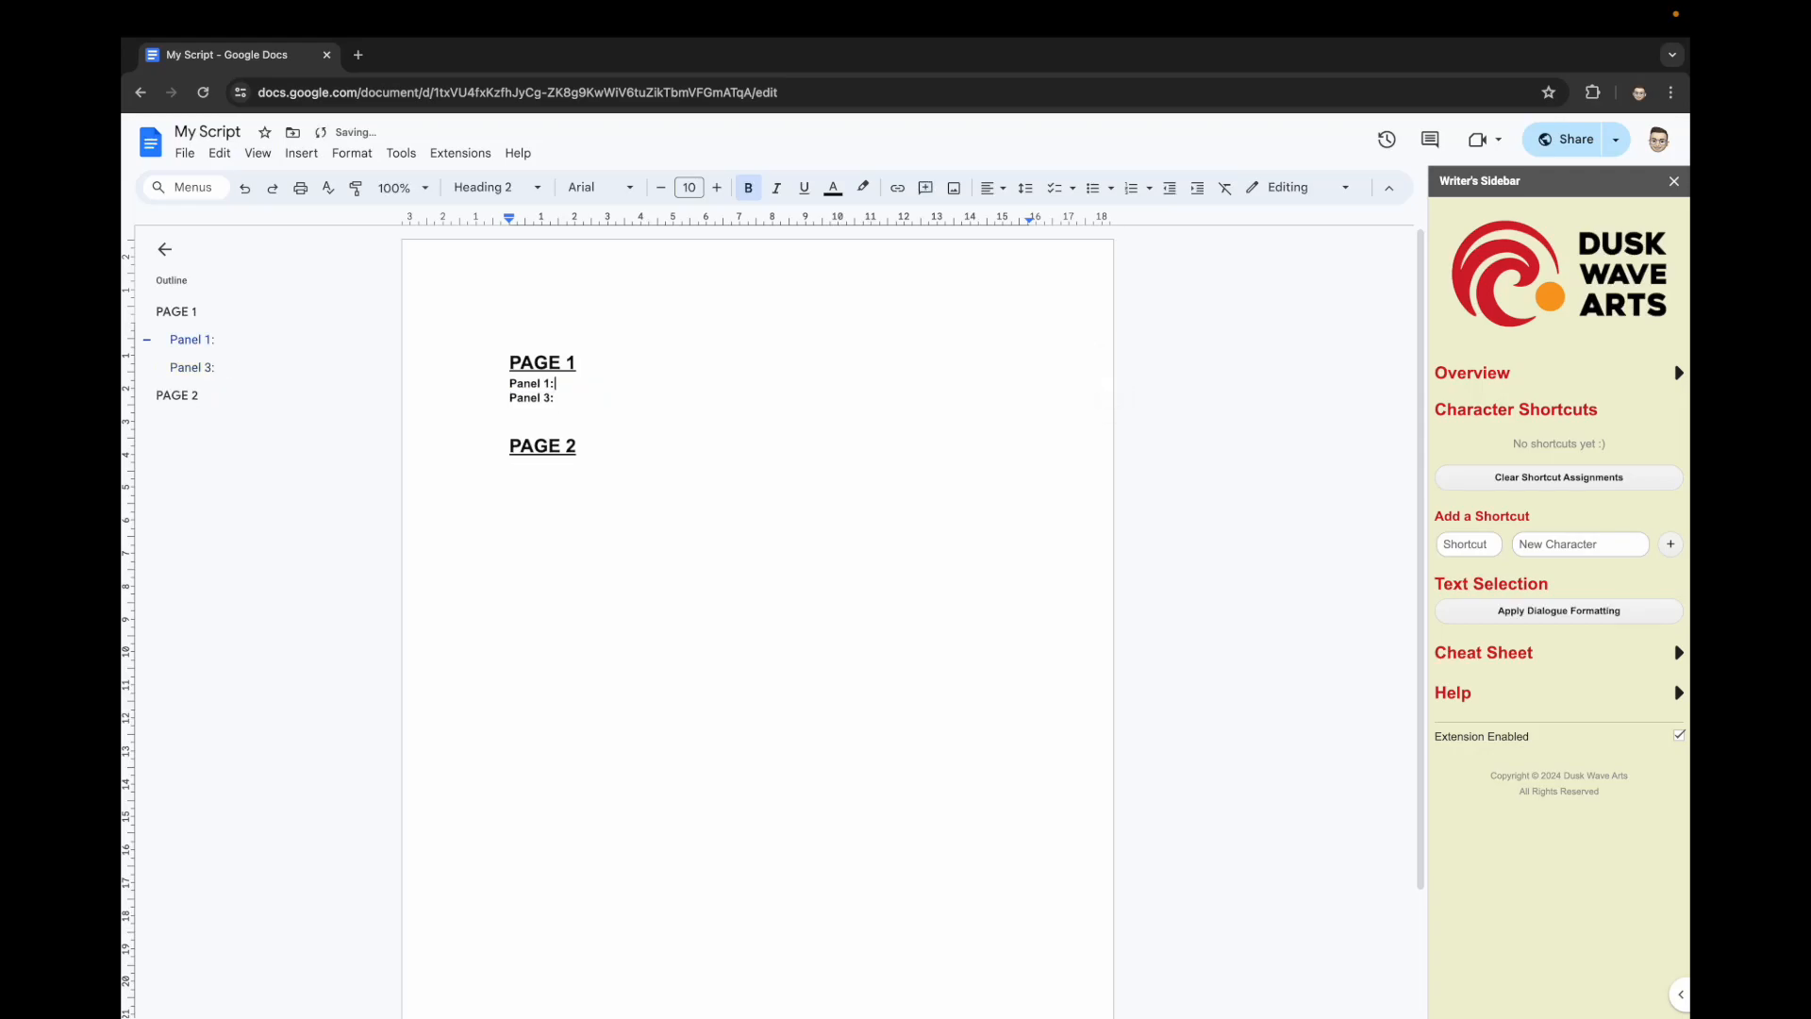
- Replace the Panel 1 heading using /pn so that the panels under PAGE 1 are renumbered
key(shift+super+Left)
key(BackSpace)
key(super+z)
key(Up)
key(shift+super+Left)
text(/pn)
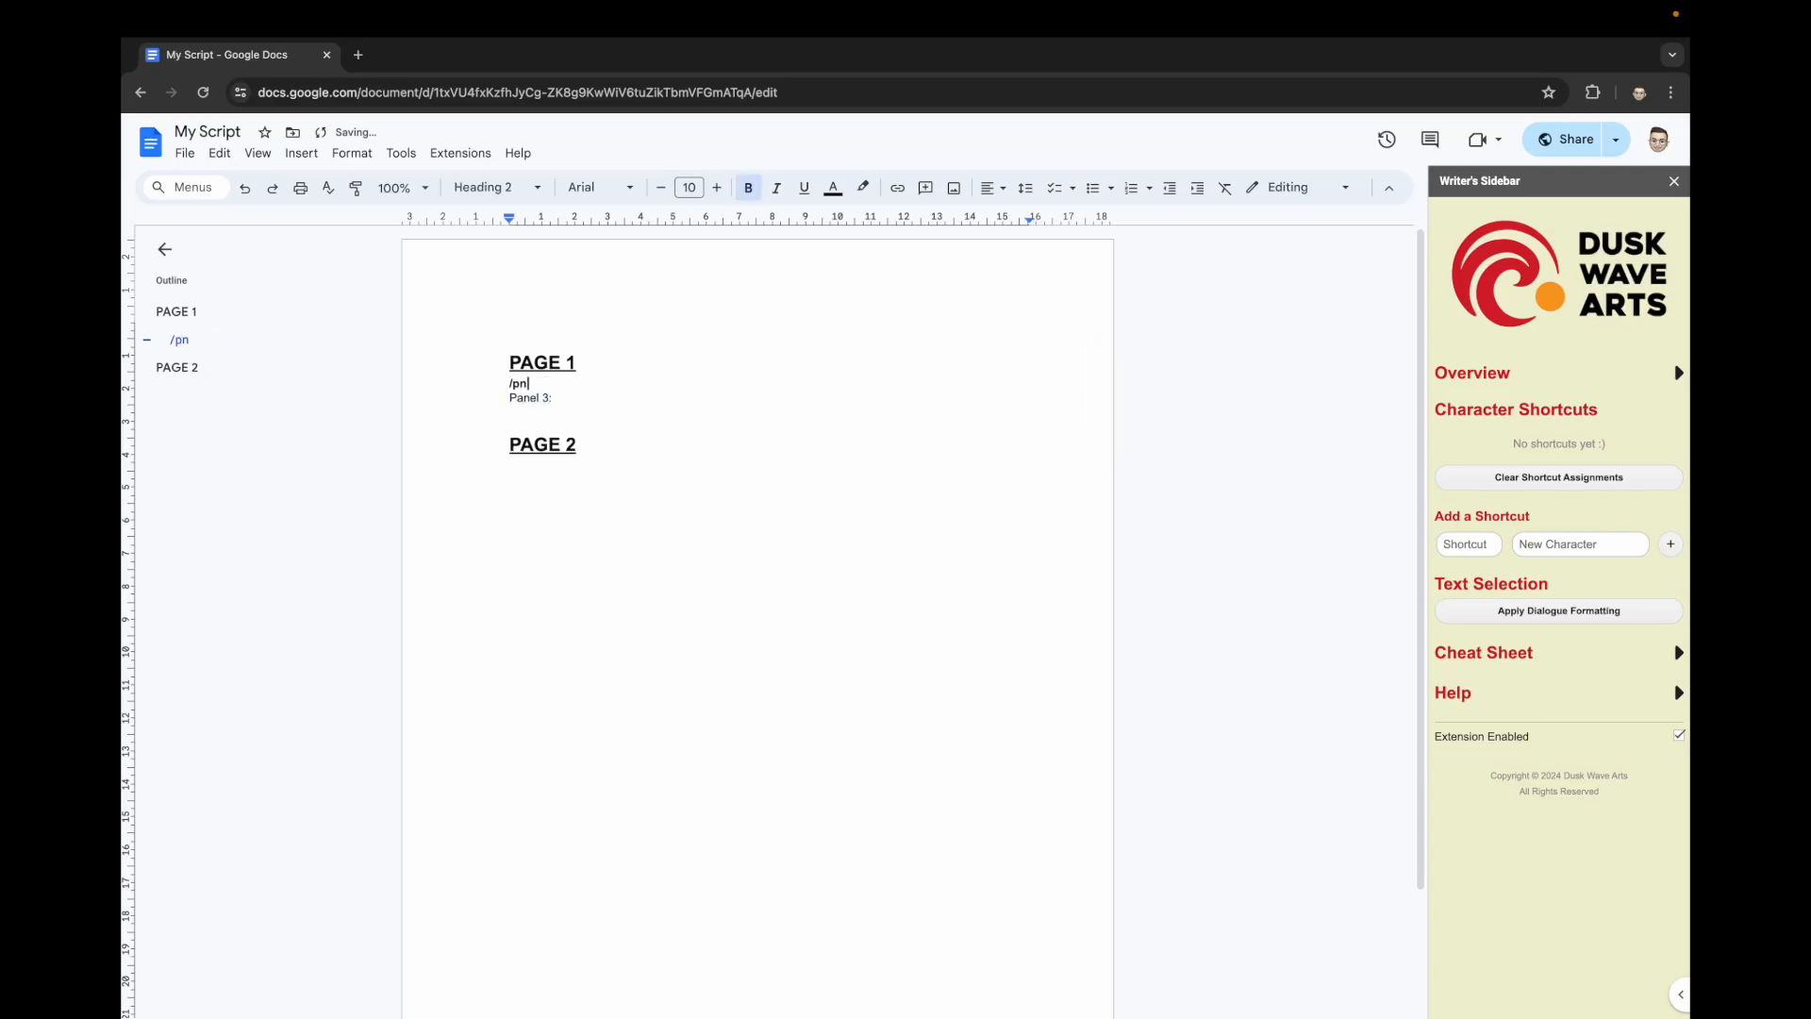
key(Return)
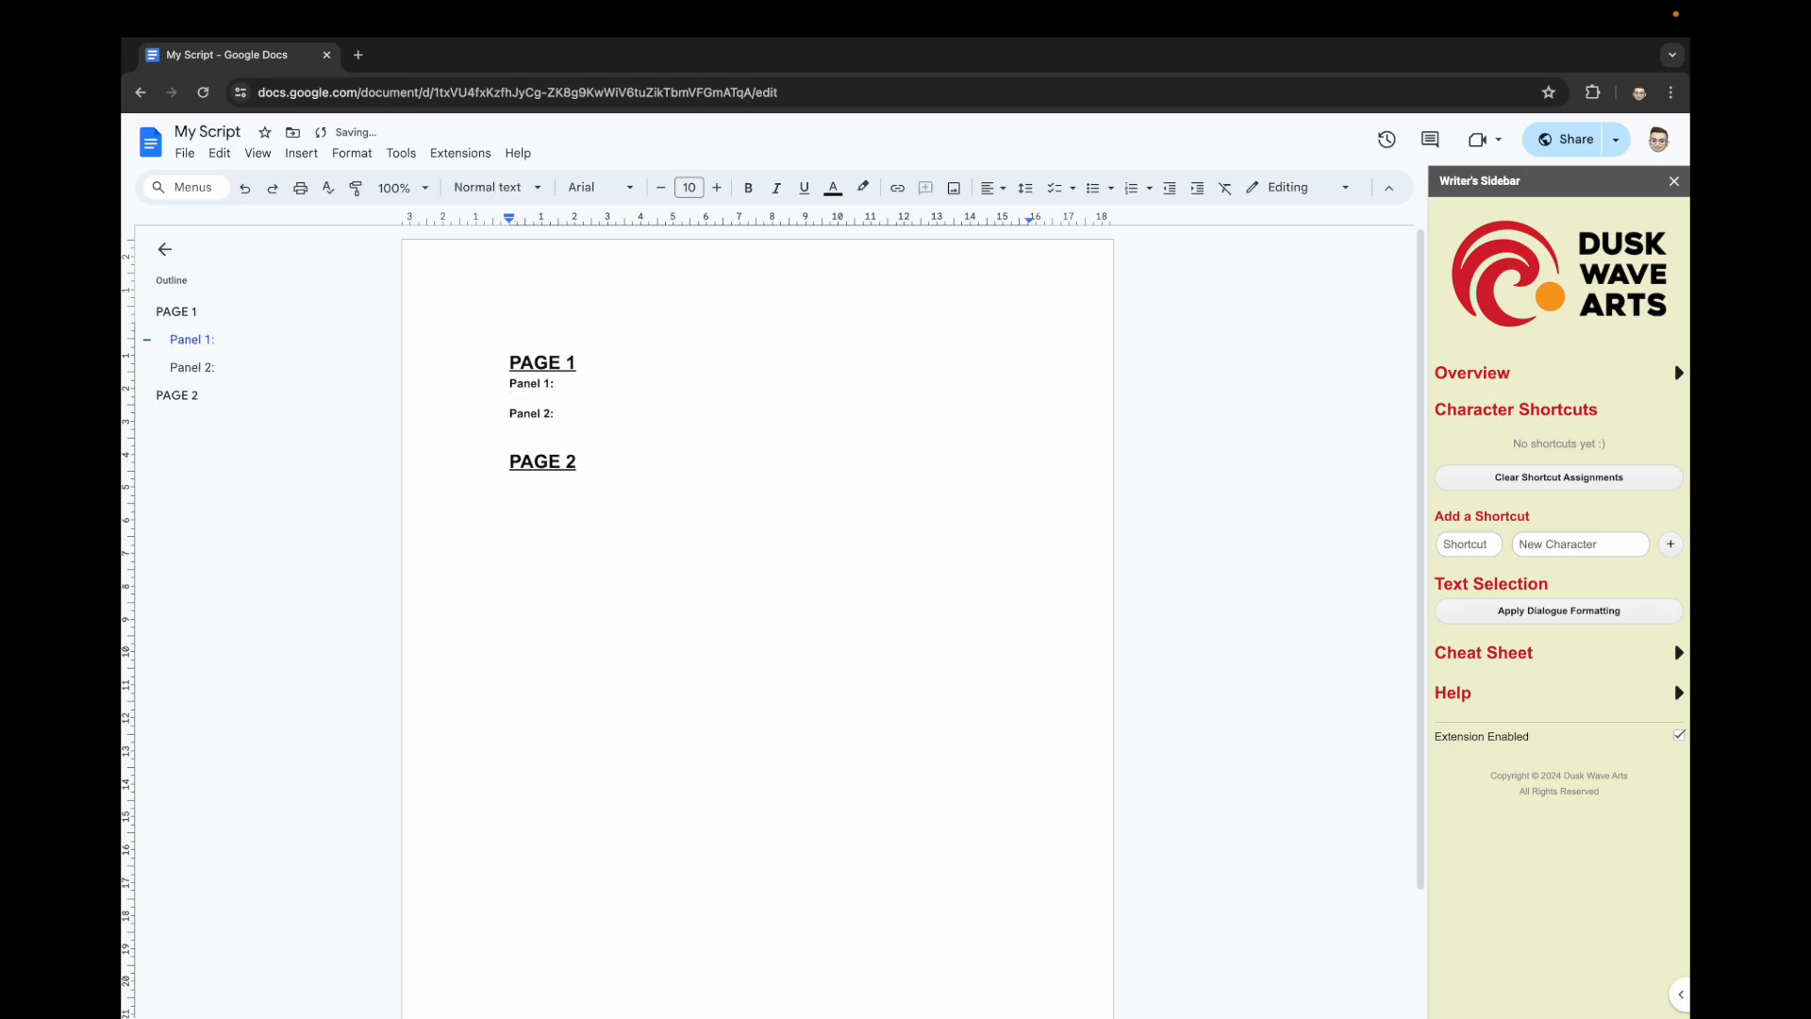
- Remove the blank lines below the Panel 1 and Panel 2 headings
key(BackSpace)
key(Down)
key(Down)
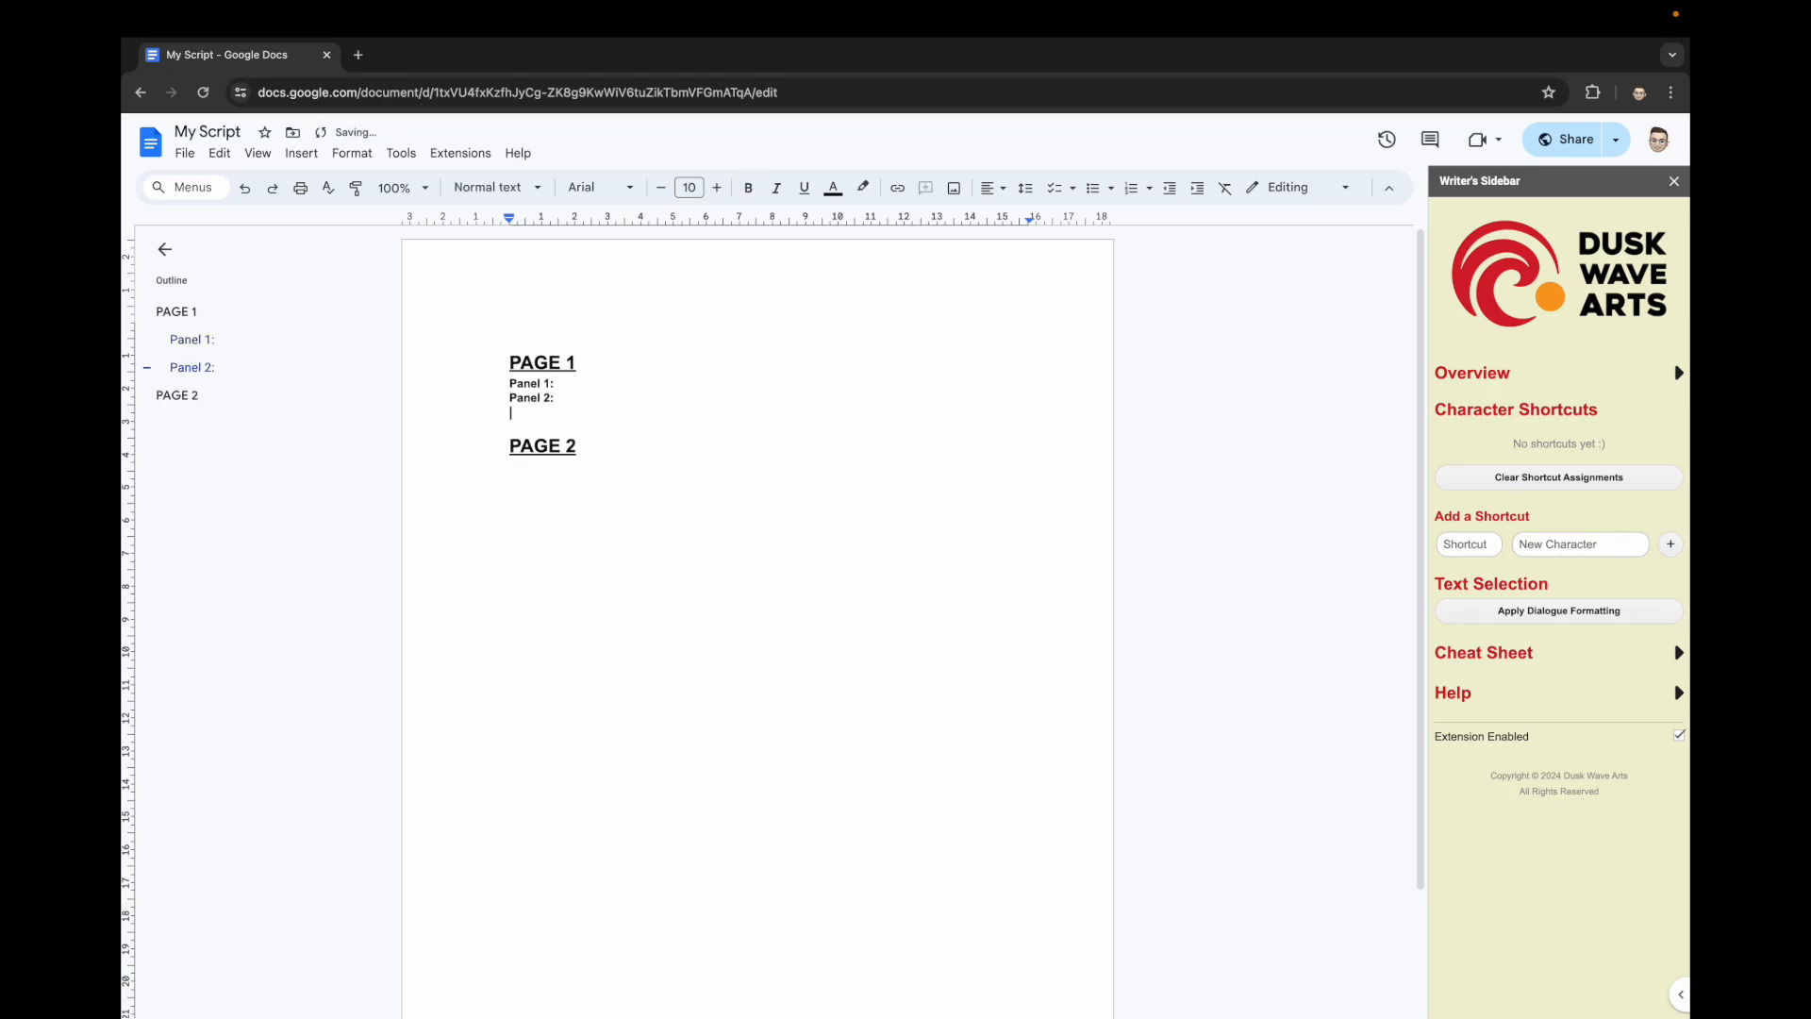
key(BackSpace)
key(Down)
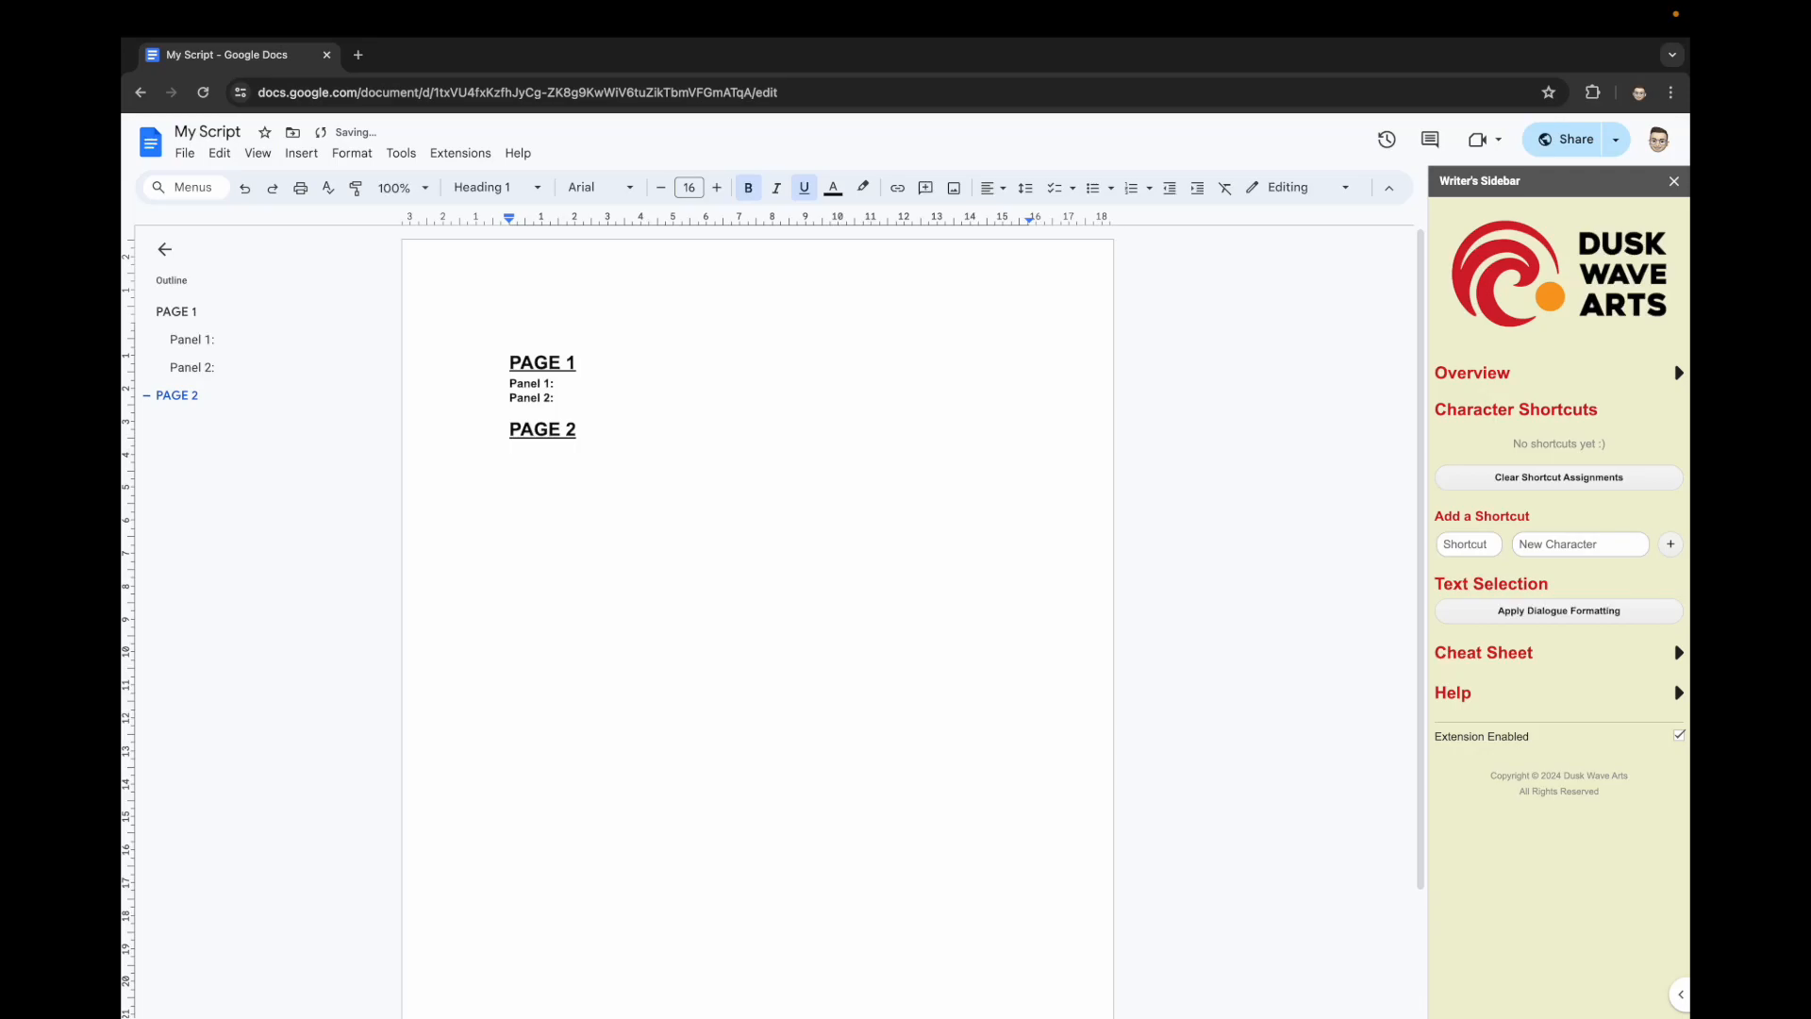
- Delete the PAGE 2 and Panel 2 headings, keeping only PAGE 1 with Panel 1
key(super+Right)
key(shift+super+Left)
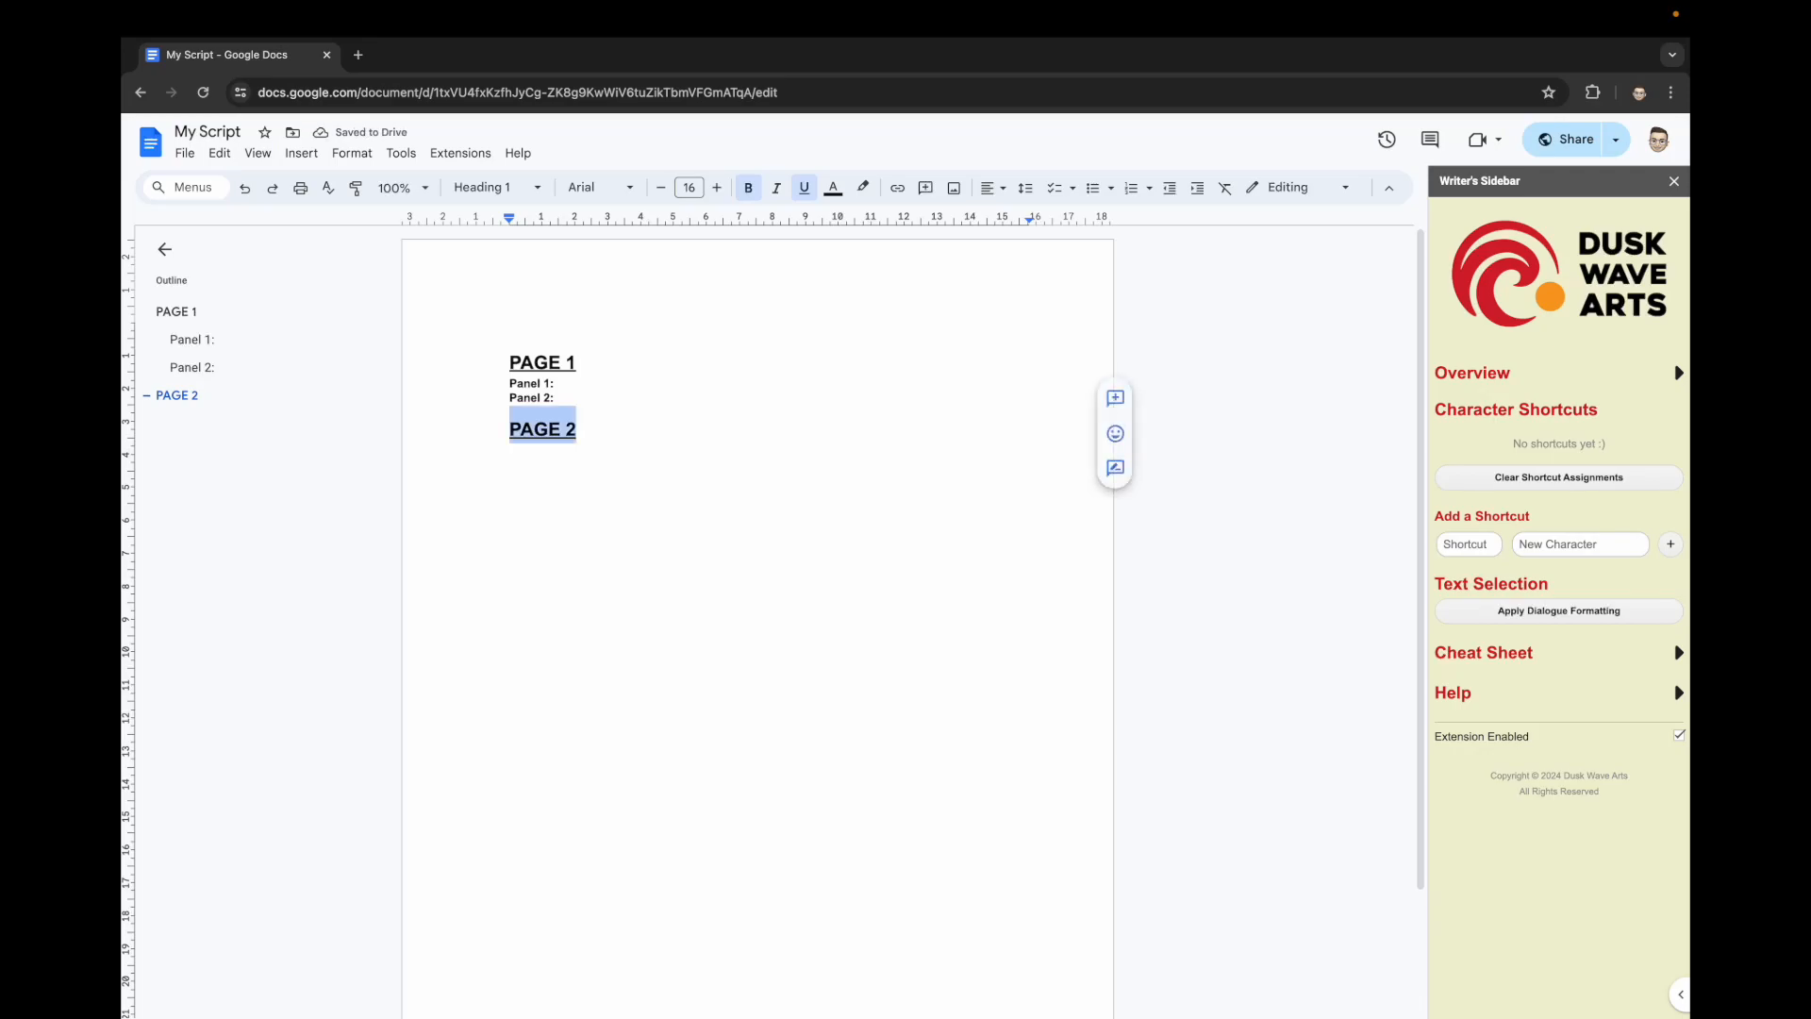
key(BackSpace)
key(BackSpace)
key(shift+super+Left)
key(BackSpace)
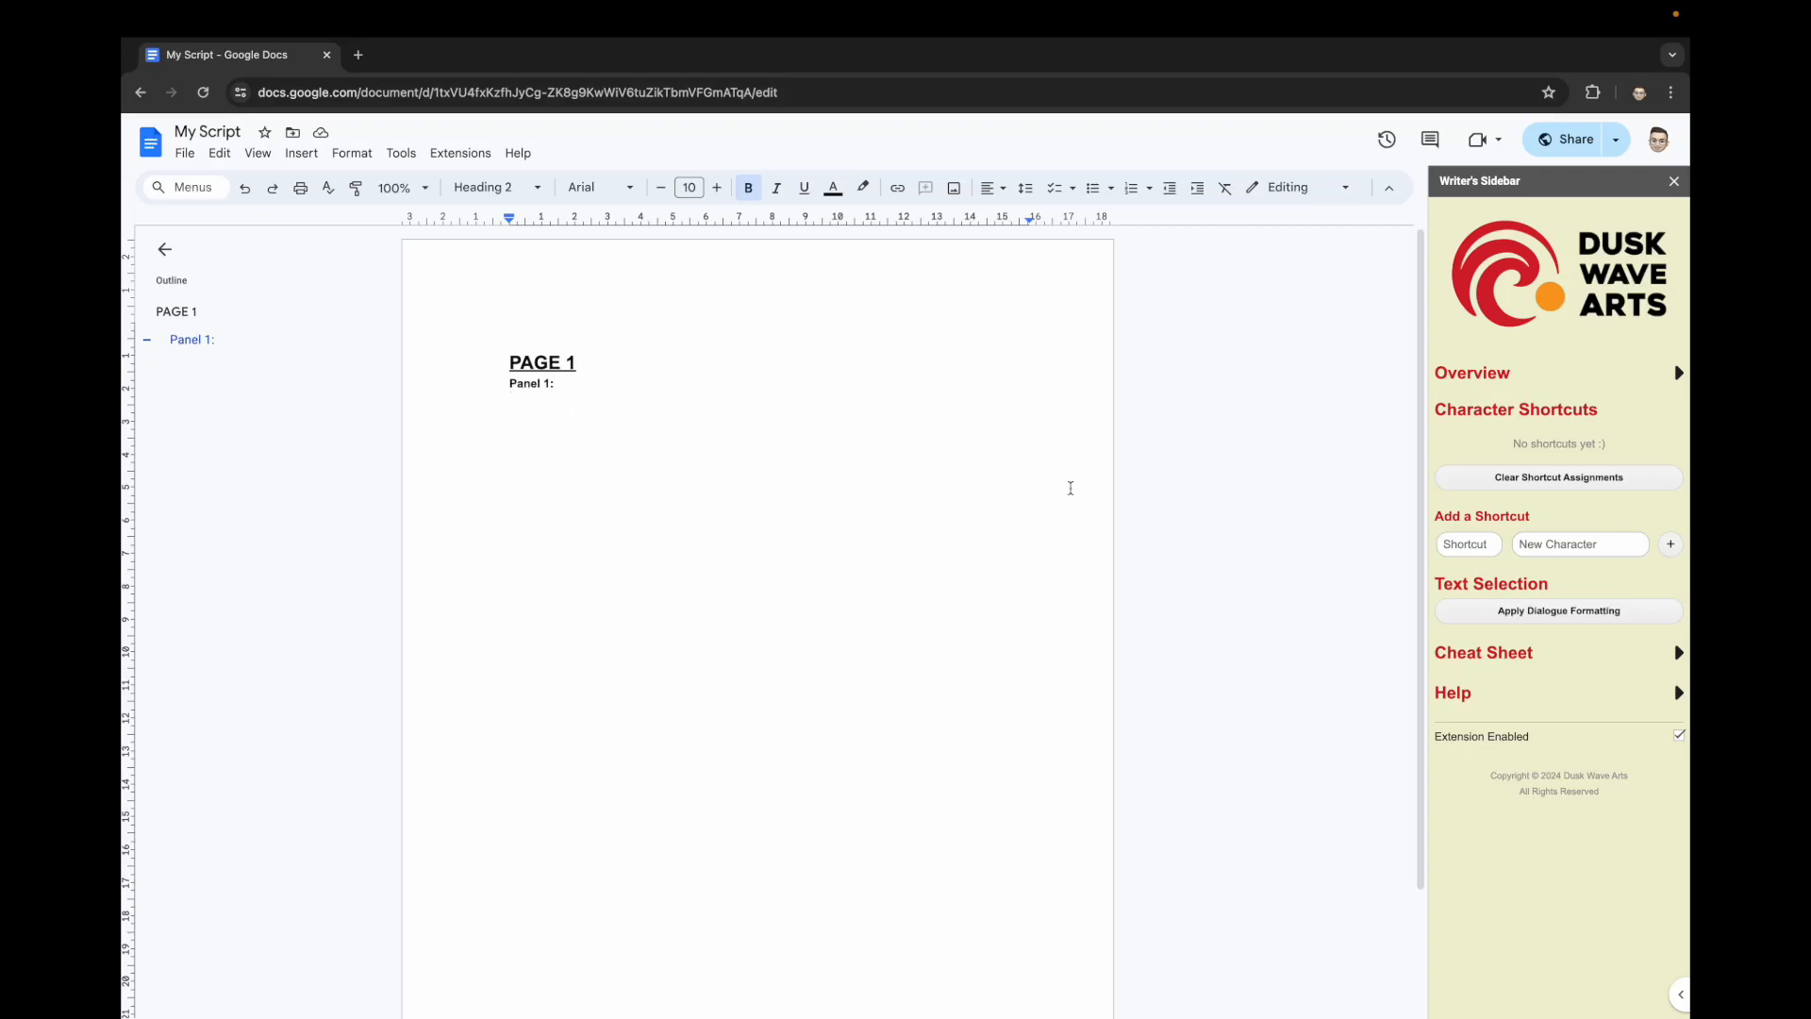
- Add a character shortcut with T as the shortcut and the character's name in capitals
click(1462, 545)
text(T)
key(Tab)
text(TIMOTHY)
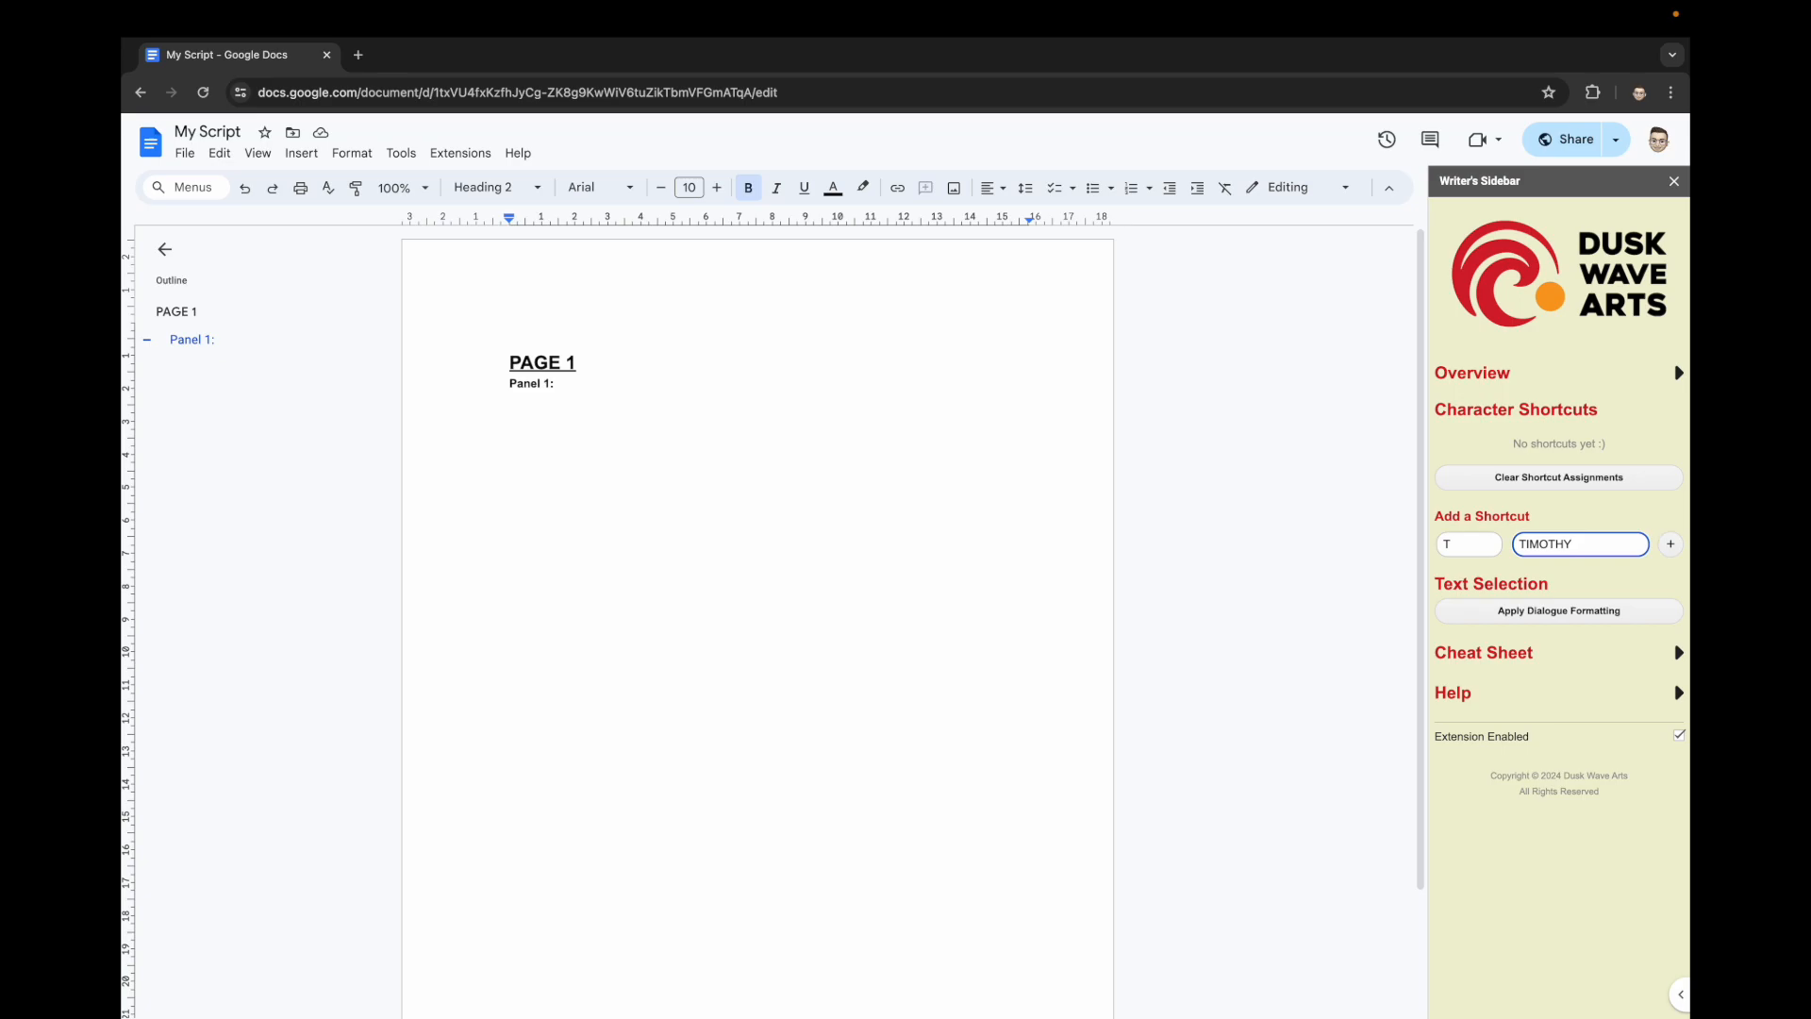
key(Return)
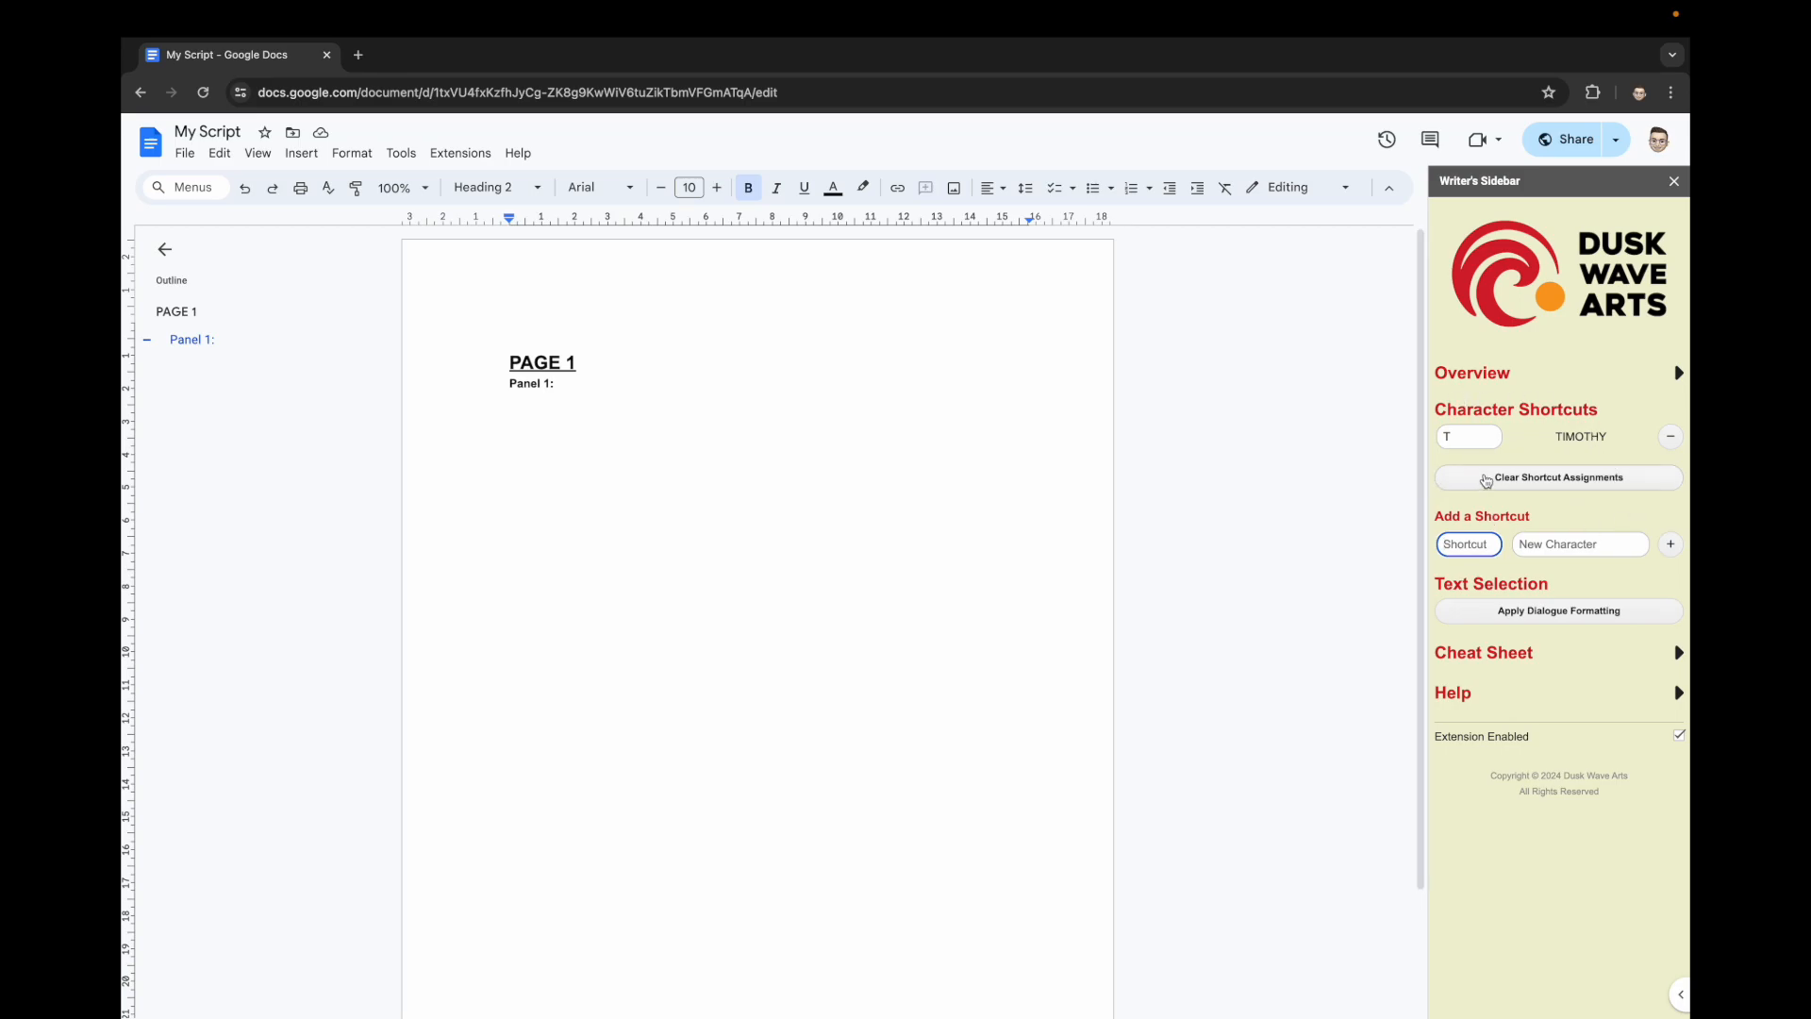
- Write two dialogue lines under Panel 1 with the T shortcut, each reading "Hi there."
click(674, 430)
key(BackSpace)
key(BackSpace)
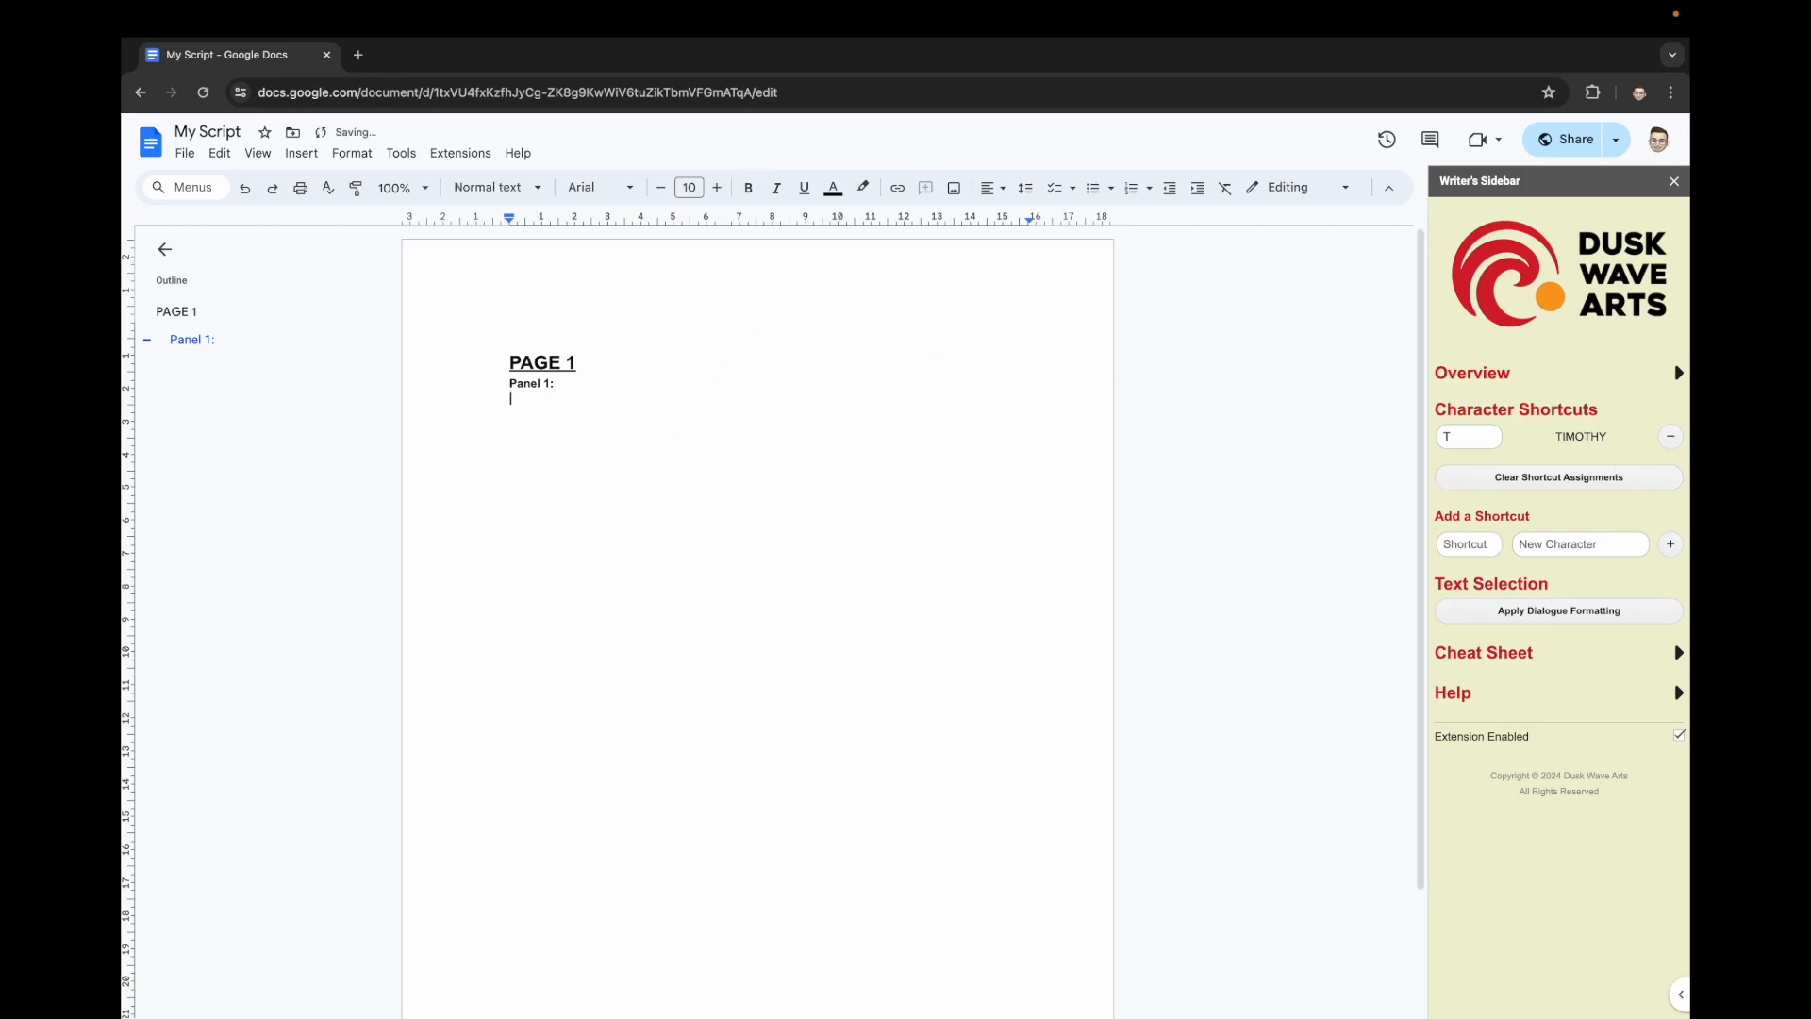
text(THY:	Hi there.)
key(Return)
text(T)
text(: Hi there)
key(Return)
- Add a character shortcut with L as the shortcut and a second character's name in capitals
click(1464, 544)
text(L)
key(Tab)
text(LUCY)
key(Return)
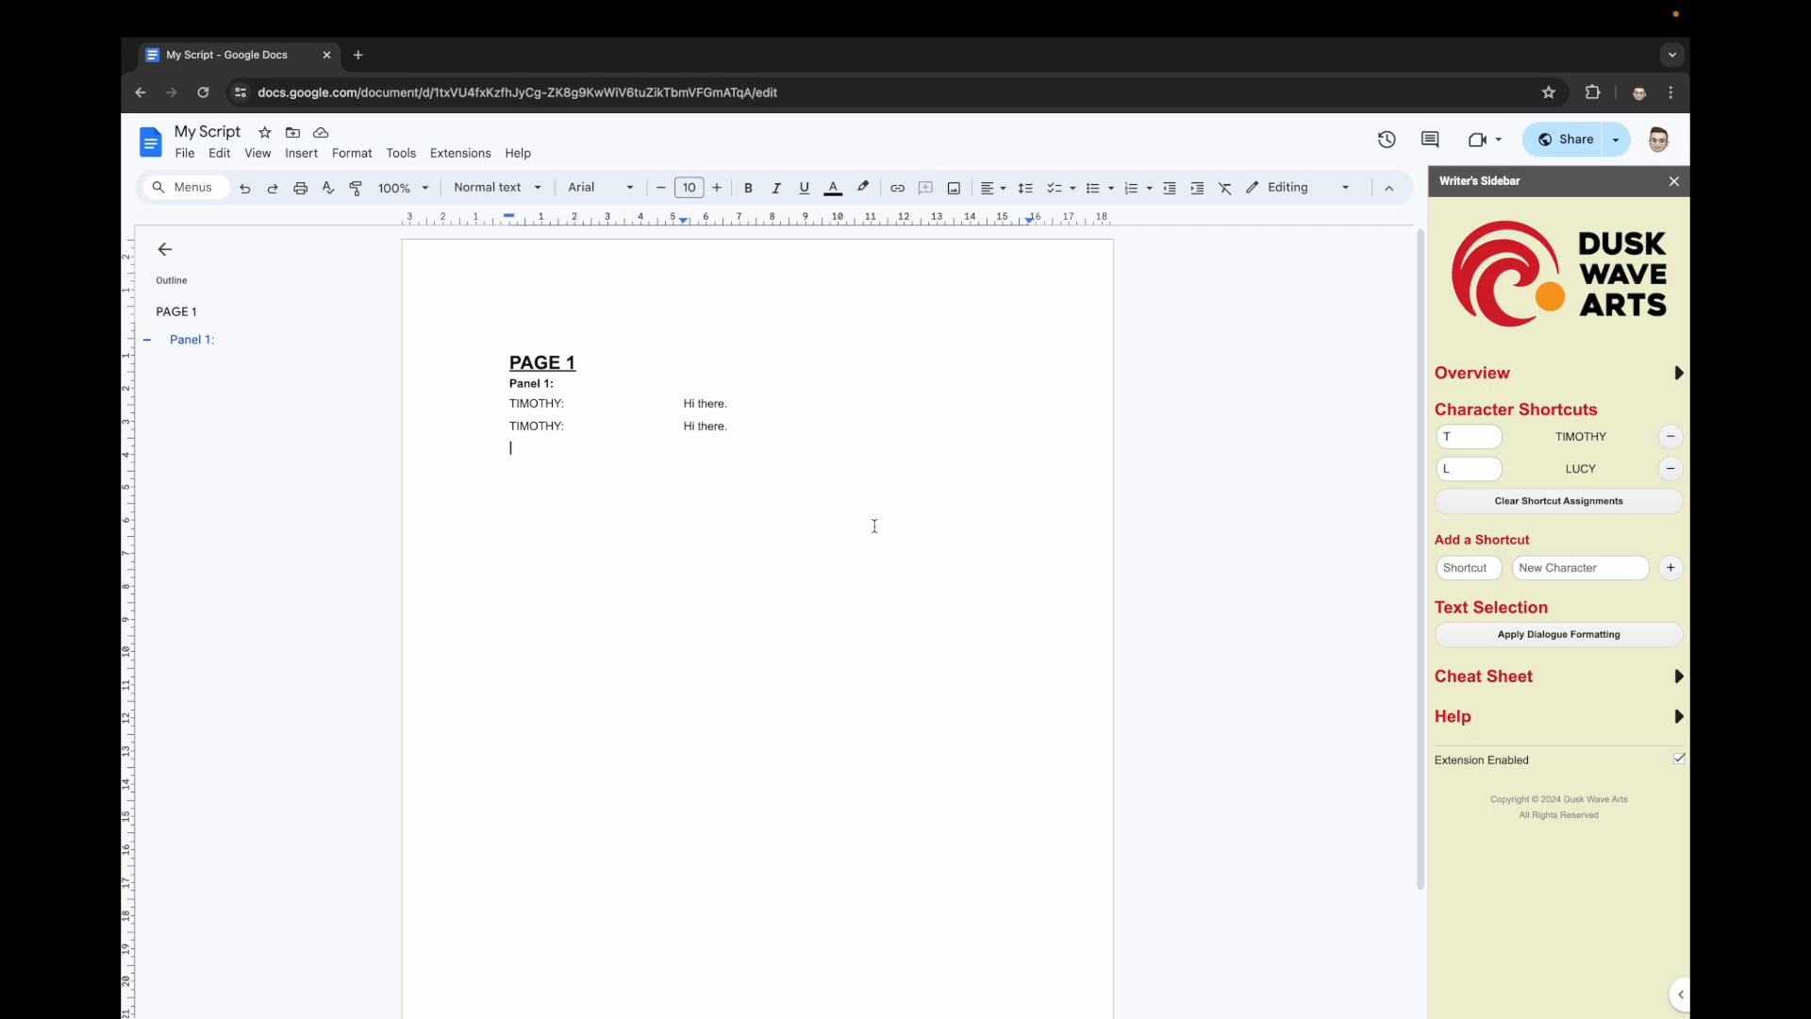
- Write a dialogue line with the L shortcut in which the character states her name
text(LUCY:	This is Lucy.)
key(Return)
key(Return)
- Write another dialogue line with the L shortcut, adding the note (intimidated) after the character and the text "Hi there."
text(L ())
text(intid)
key(BackSpace)
key(BackSpace)
text(imia)
key(BackSpace)
text(dated)
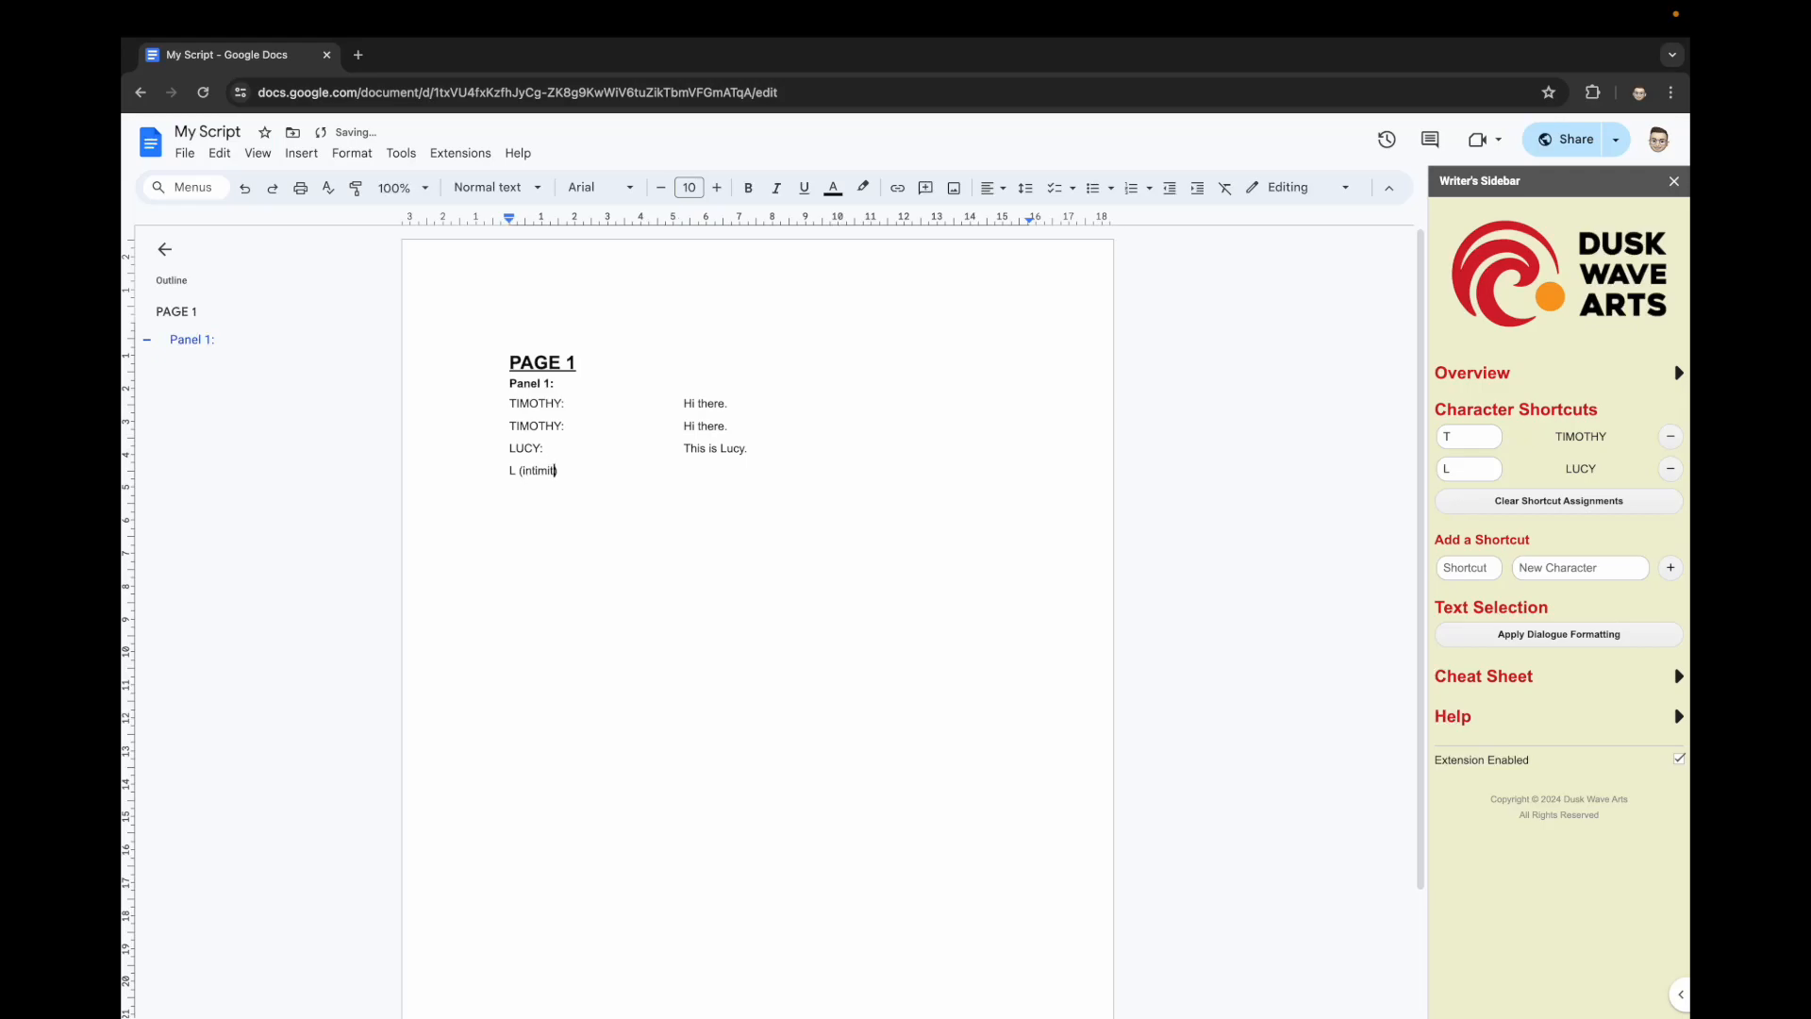
key(Right)
text(Hi)
text(there.)
key(Return)
- Try to add another character whose shortcut is also T
click(1469, 567)
text(T)
key(Tab)
text(TOM)
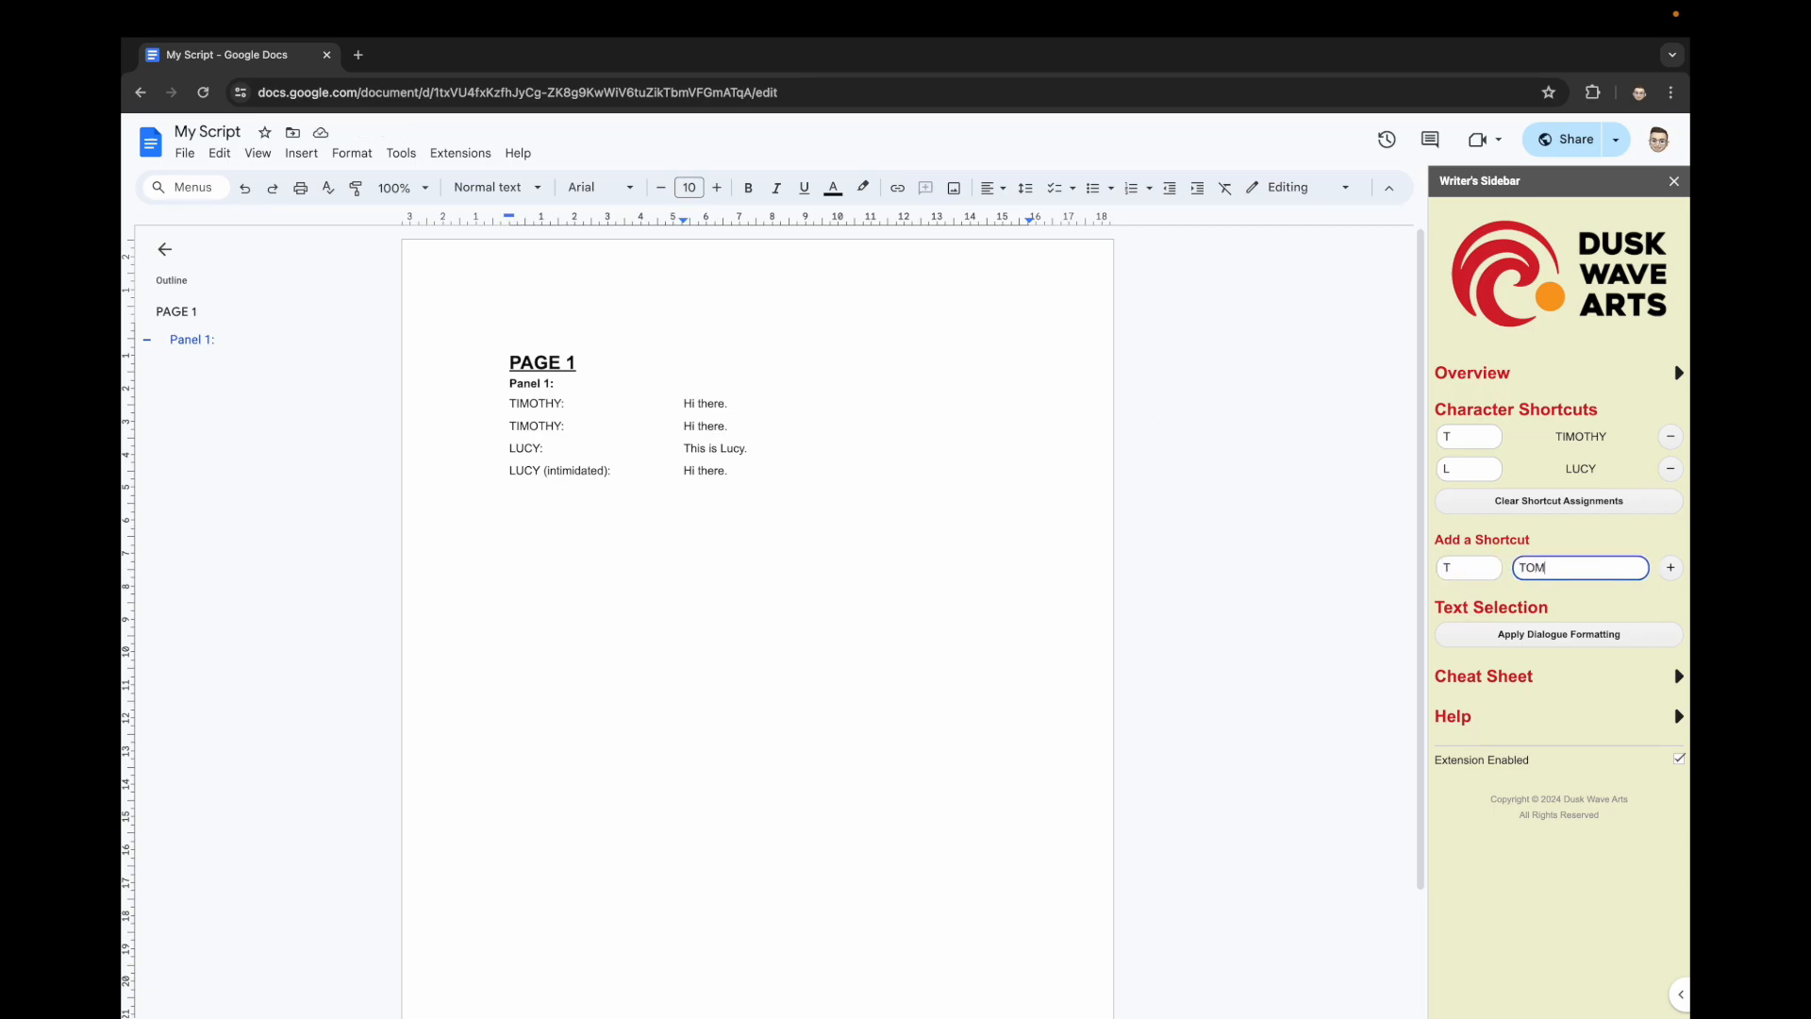
key(Return)
- Change the shortcut of the first character in the list to TIM
click(1471, 441)
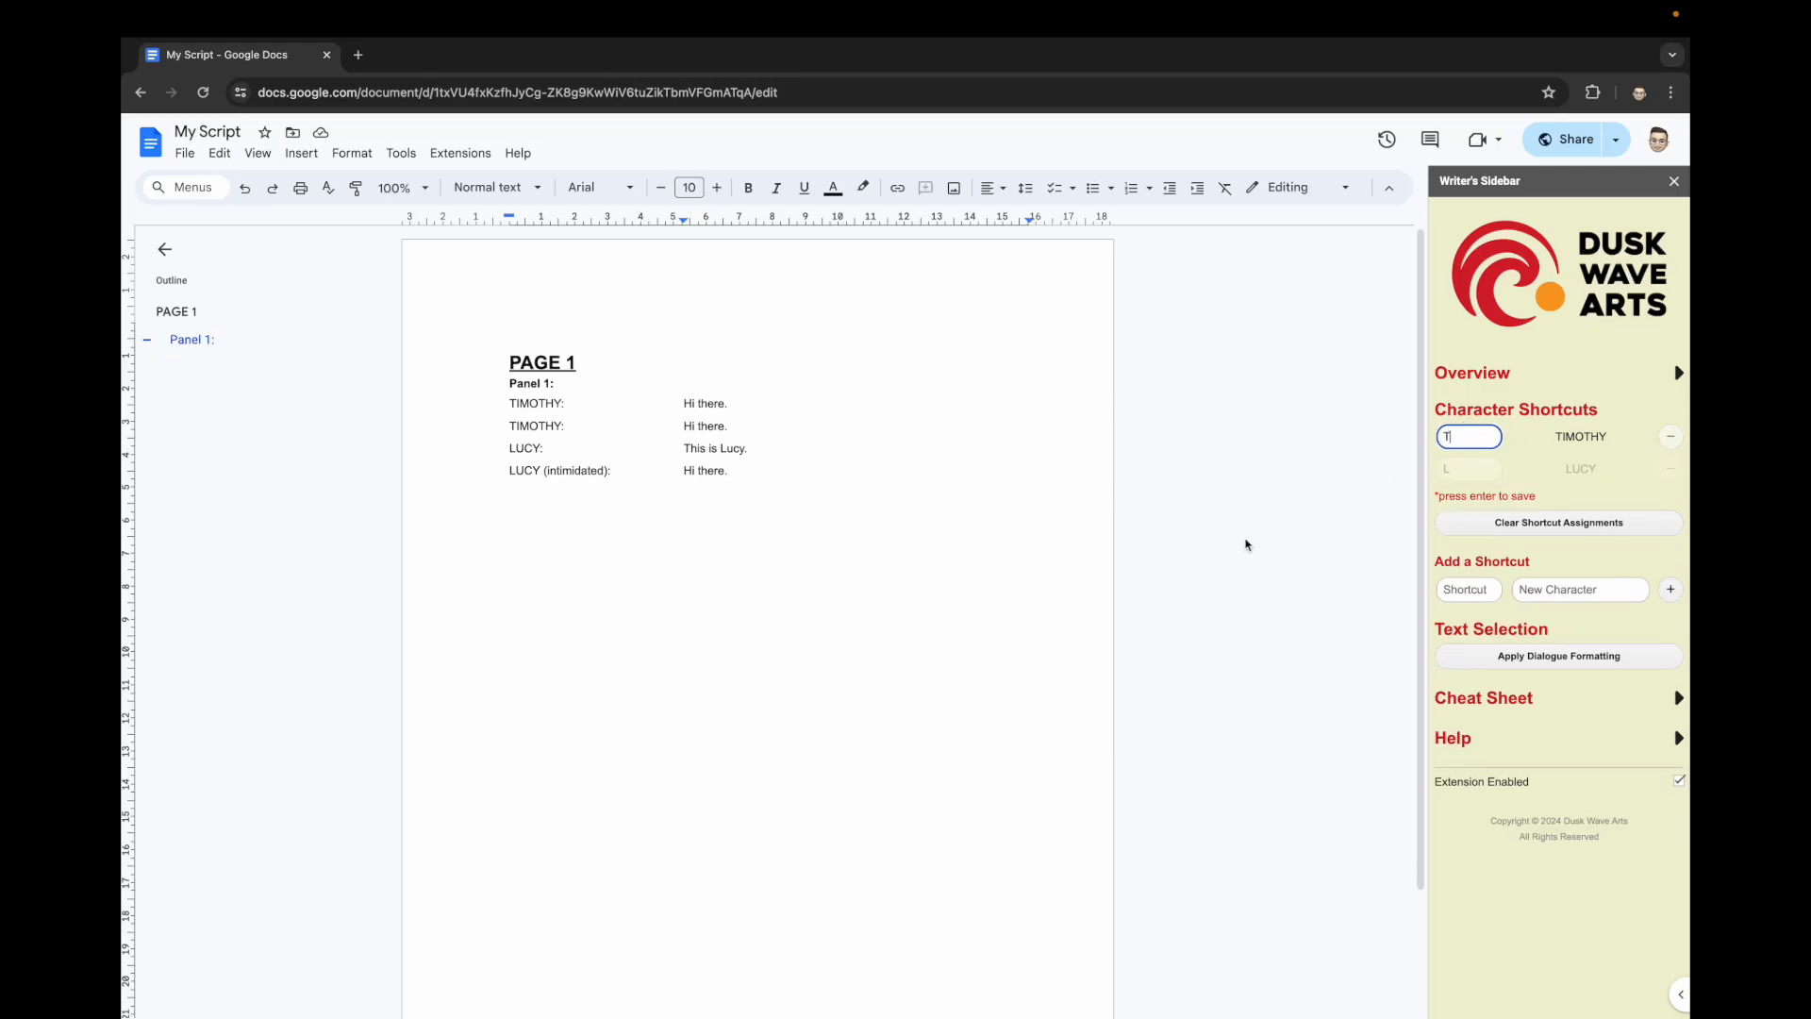
text(IM)
key(Return)
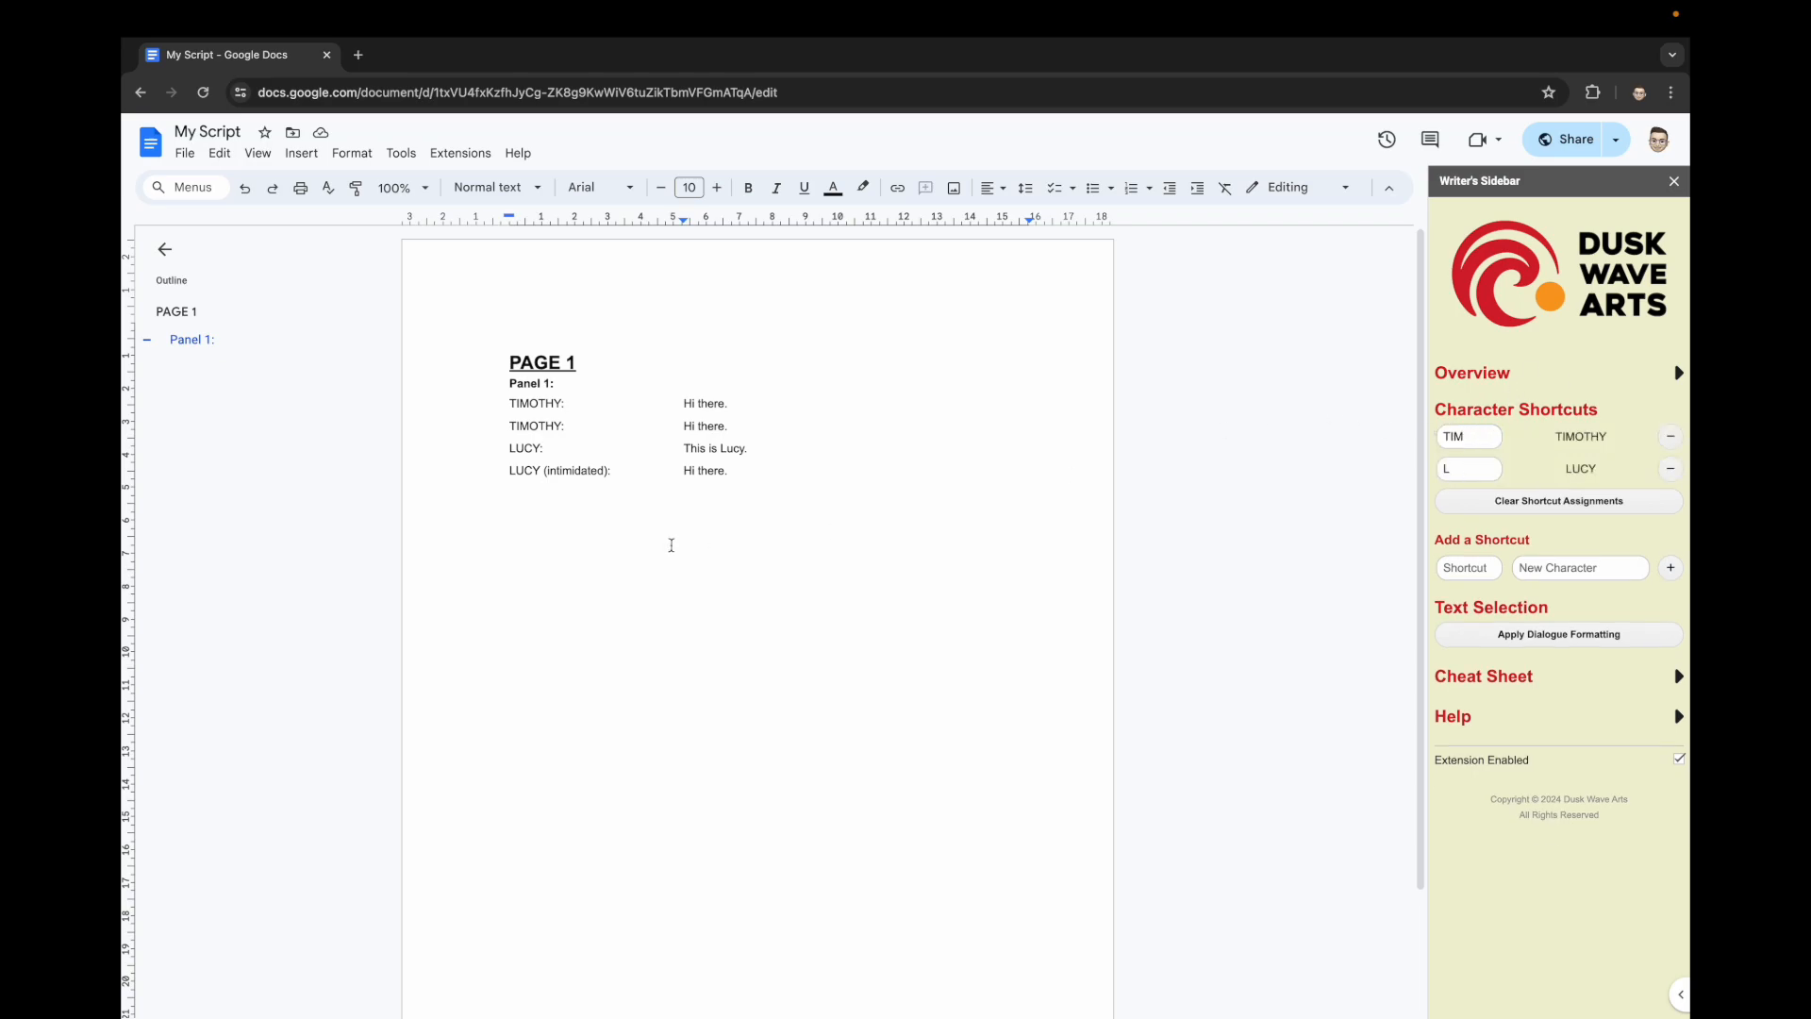
- Write a dialogue line for the TIM character reading "Hi there"
text(TIMOTHY)
text(:)
key(Tab)
text(Hi there)
key(Return)
text(T?:)
key(BackSpace)
text(:)
key(shift+Home)
key(BackSpace)
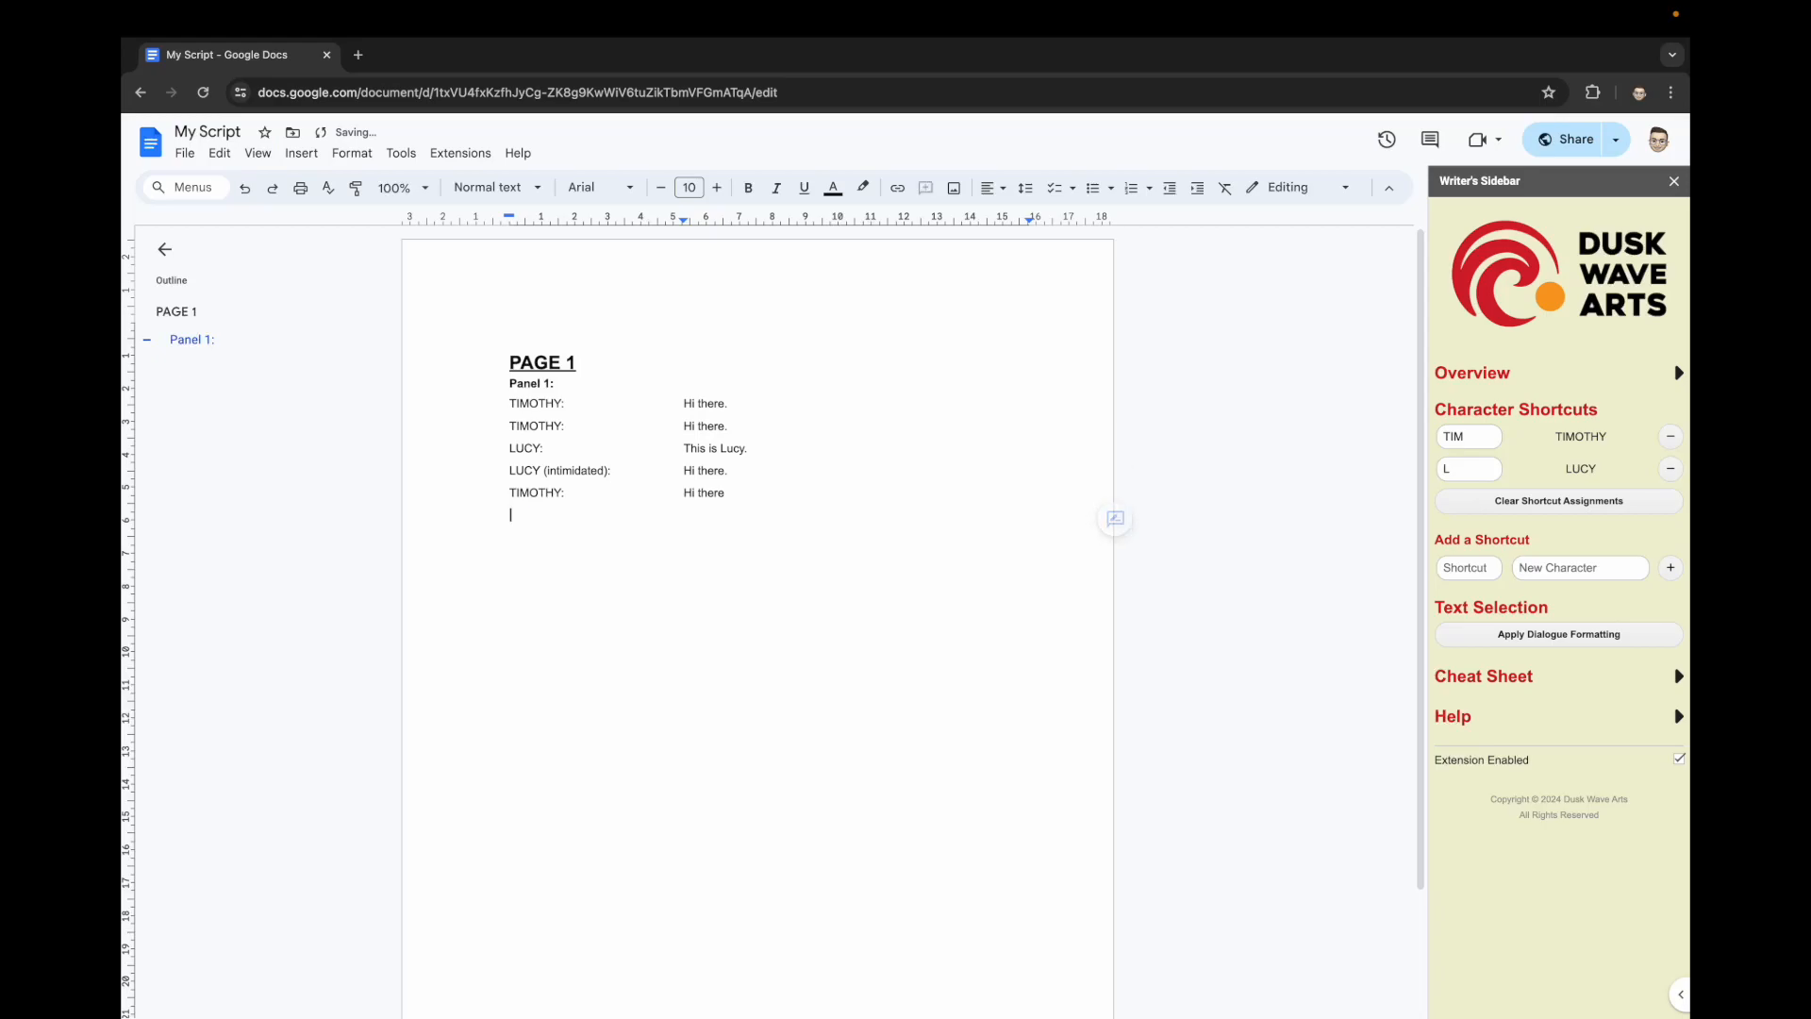
- Add a character shortcut with T as the shortcut and the third character's name in capitals
click(1496, 566)
text(T)
key(Tab)
text(TOM)
key(Return)
- Write a dialogue line with the T shortcut reading "Blah." at the end of the script
click(791, 581)
text(T:)
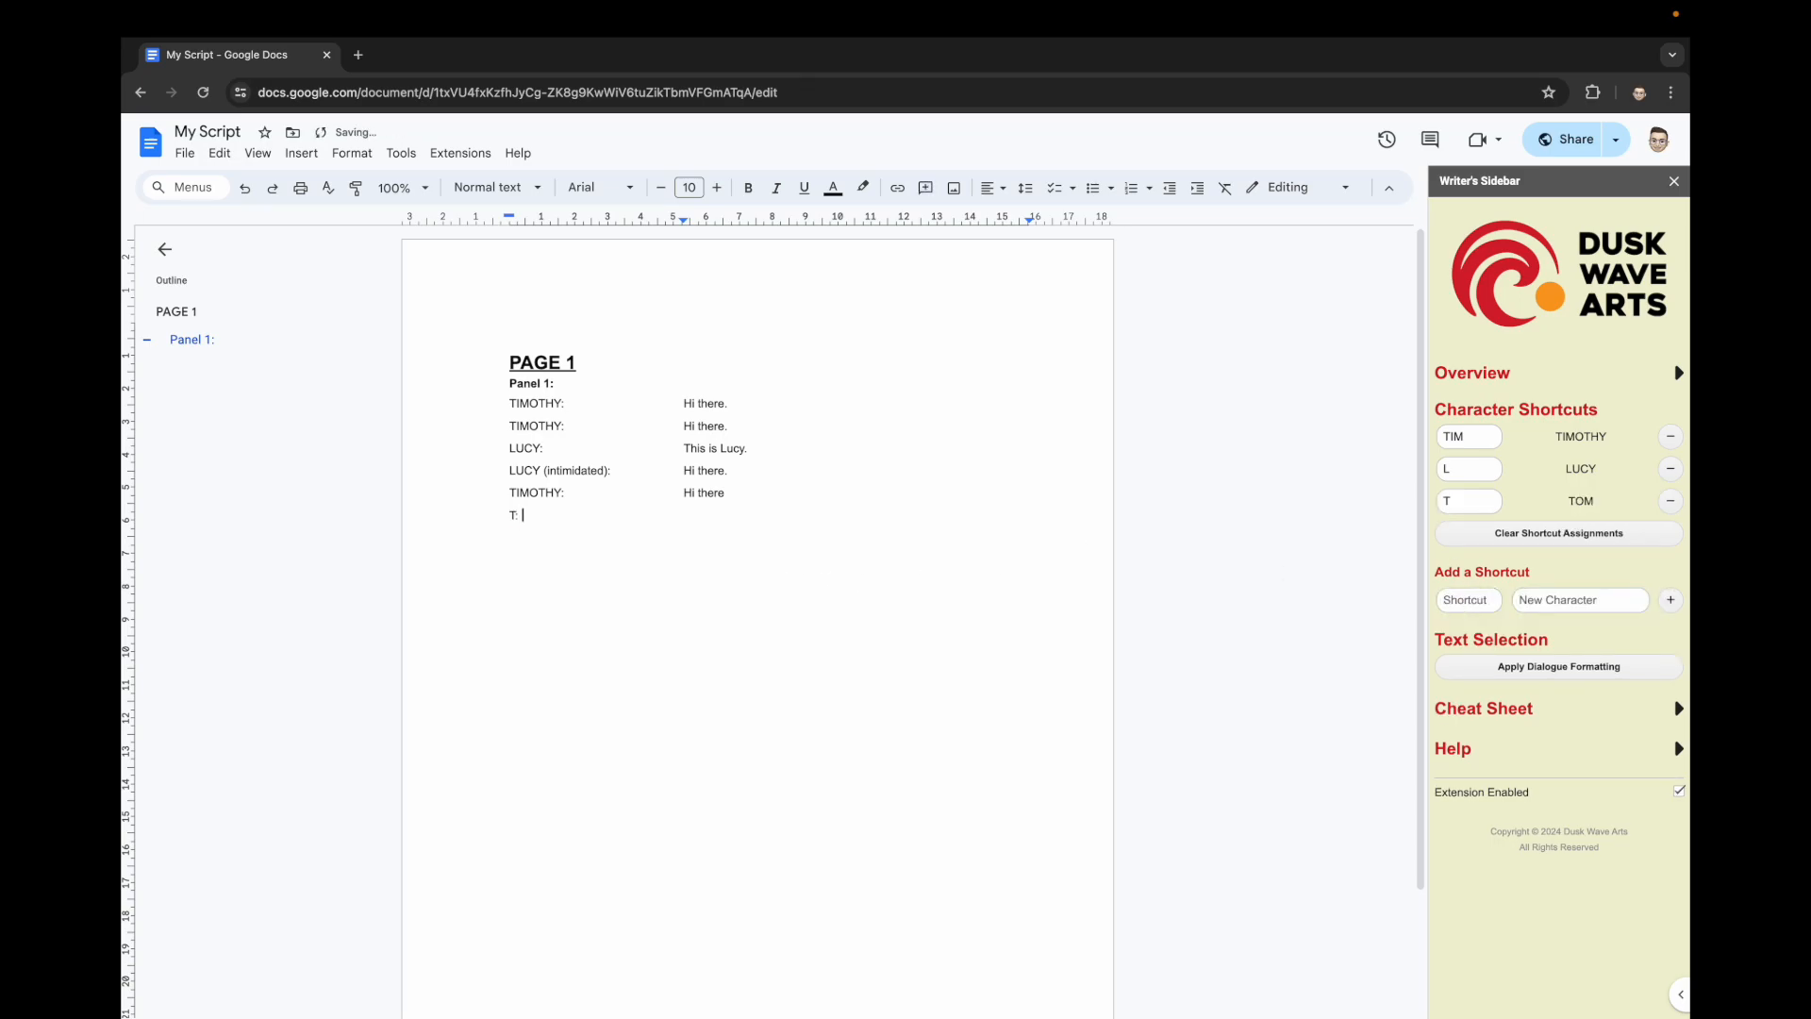
key(Tab)
text(Blah.)
- Clear all shortcut assignments and remove the three characters from the shortcut list
click(1509, 544)
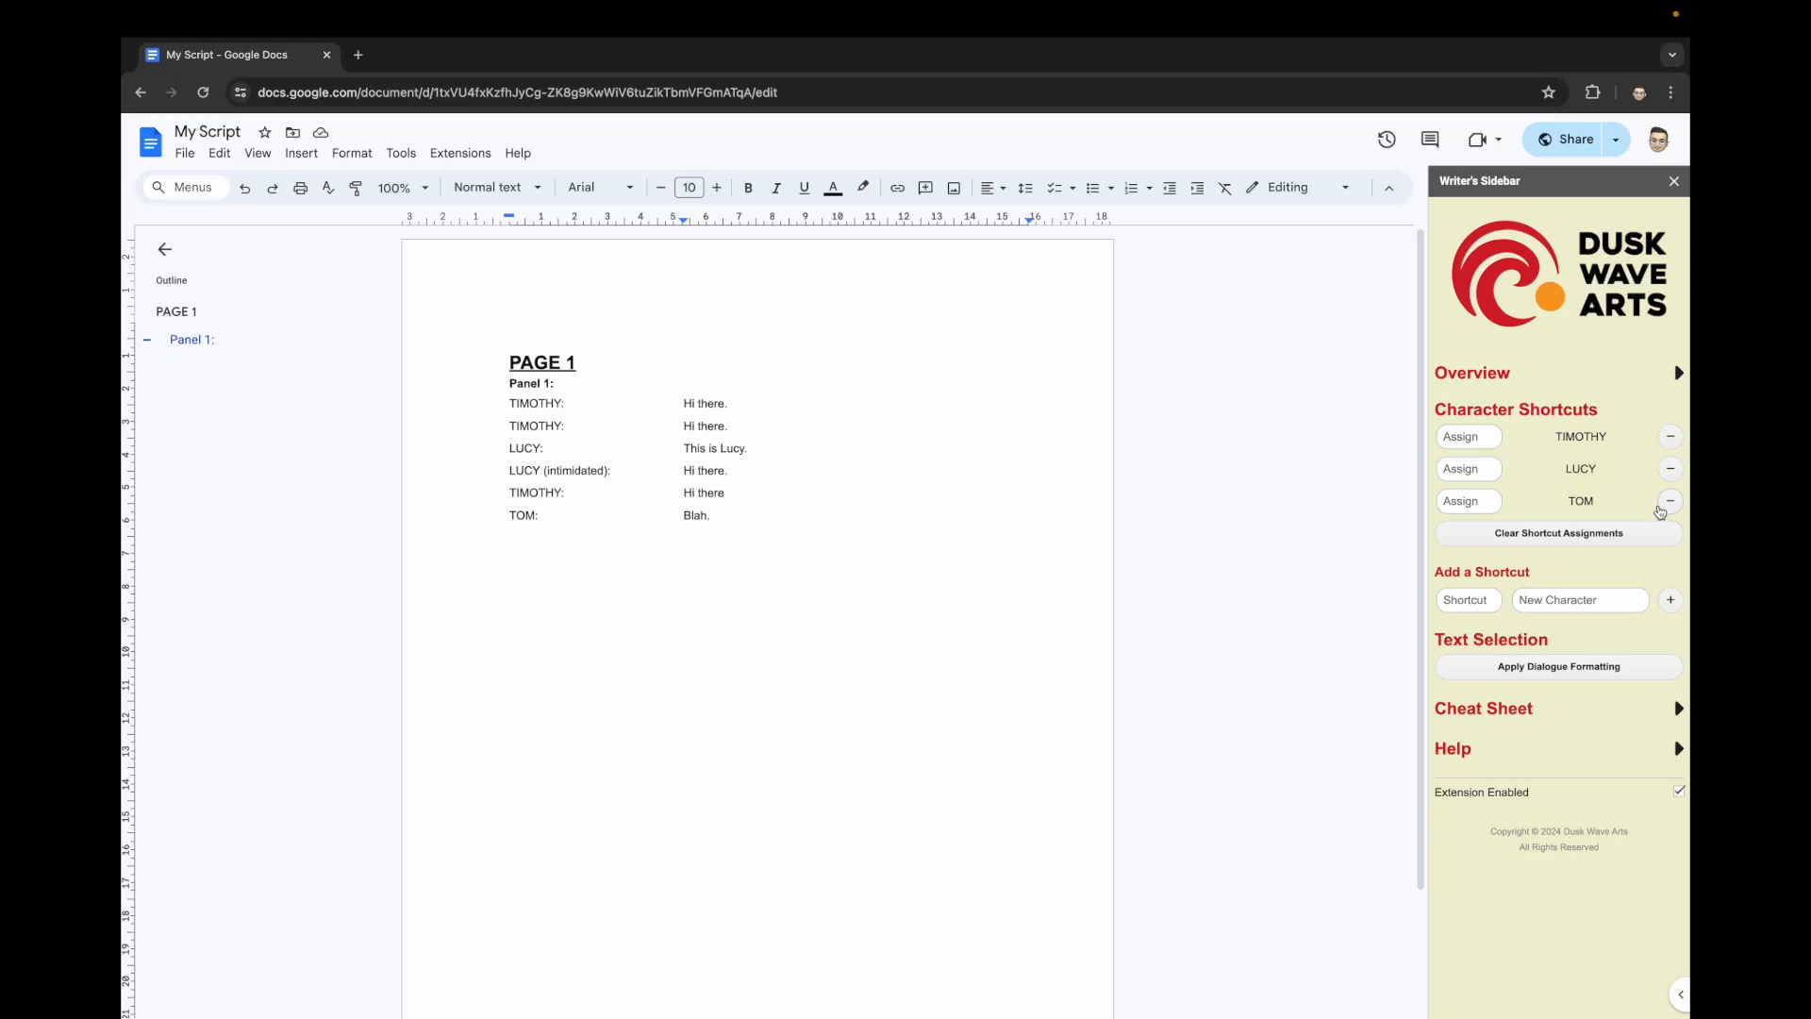
click(1672, 506)
click(1670, 469)
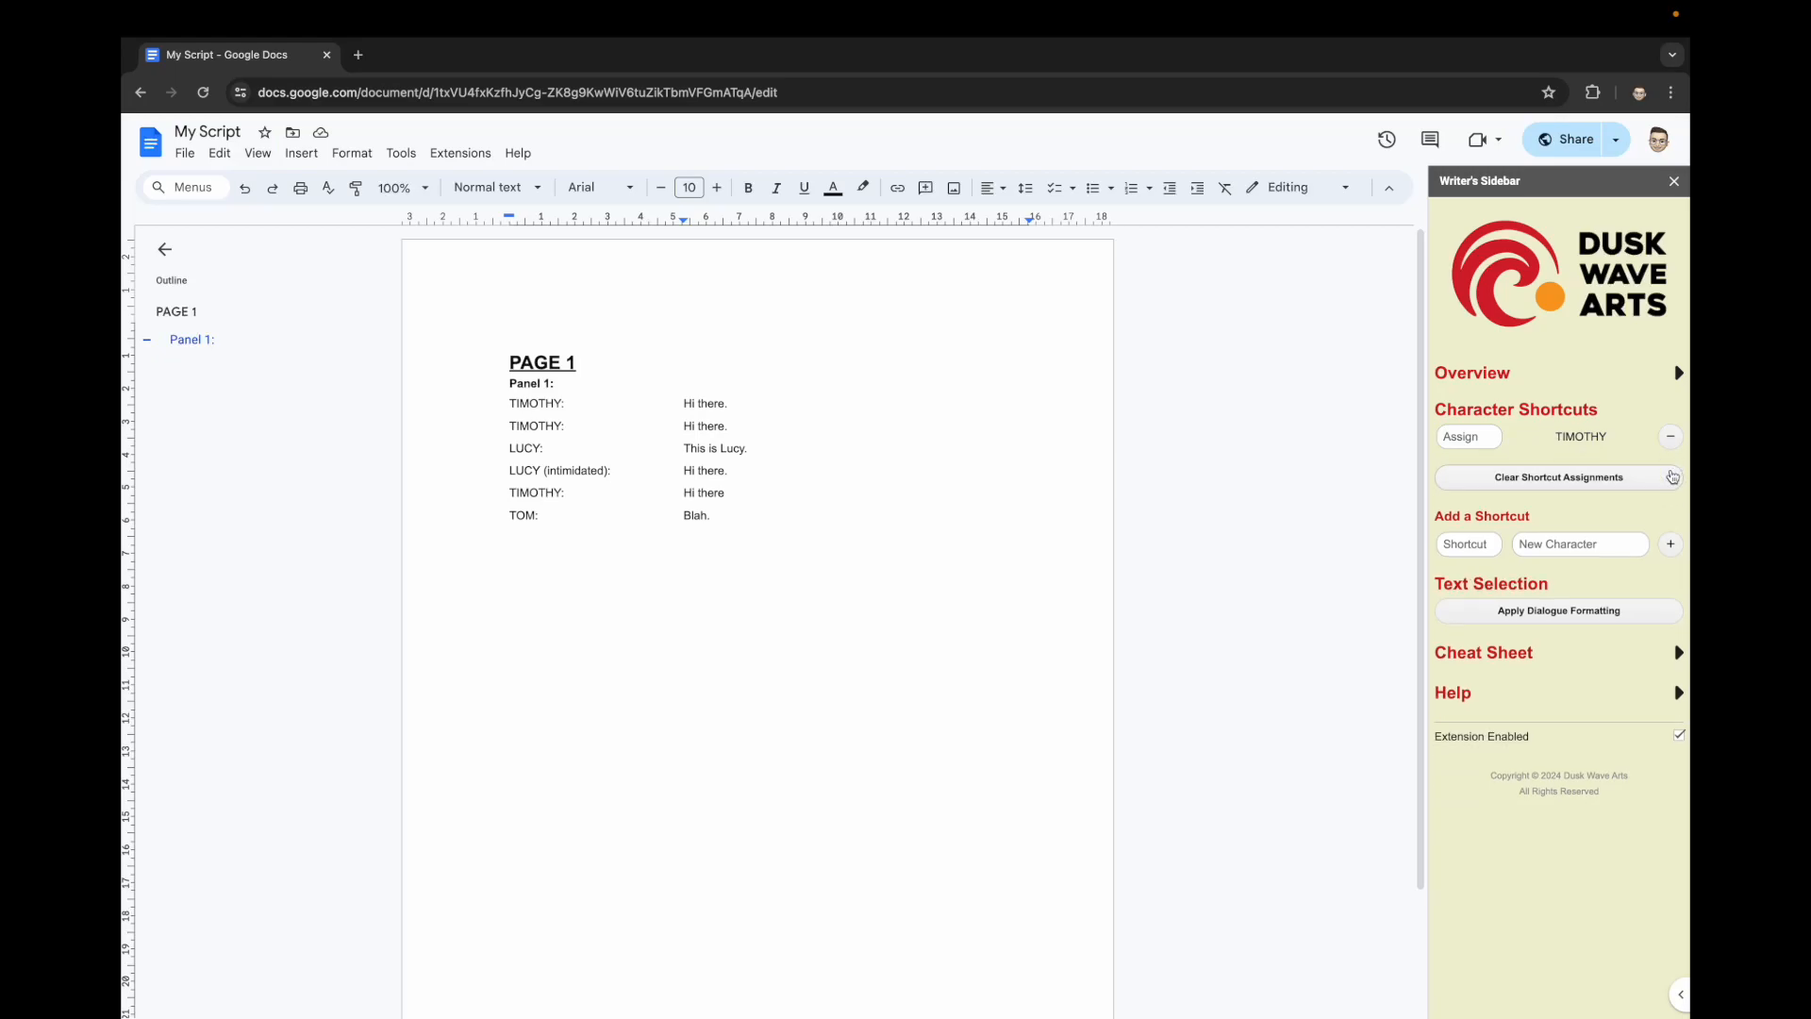
click(1670, 437)
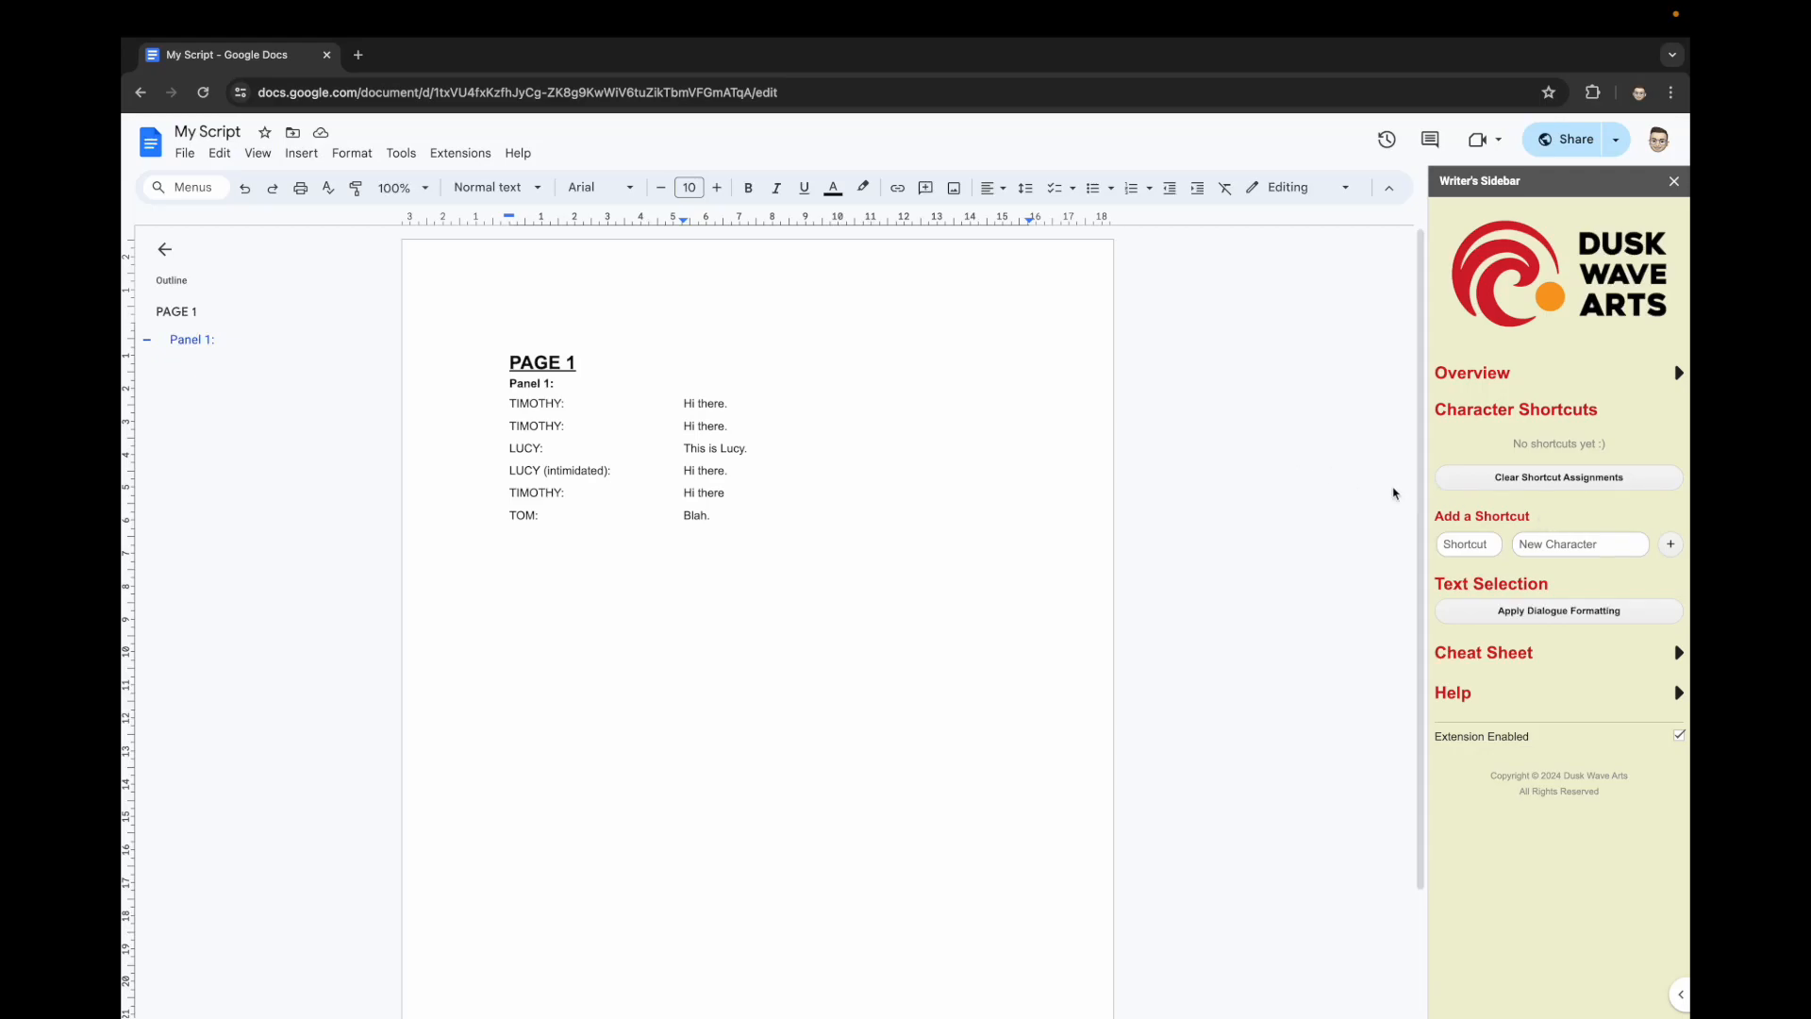
- Add a character shortcut with R as the shortcut and a new character's name in capitals
click(1471, 545)
text(R)
key(Tab)
text(ROBERT)
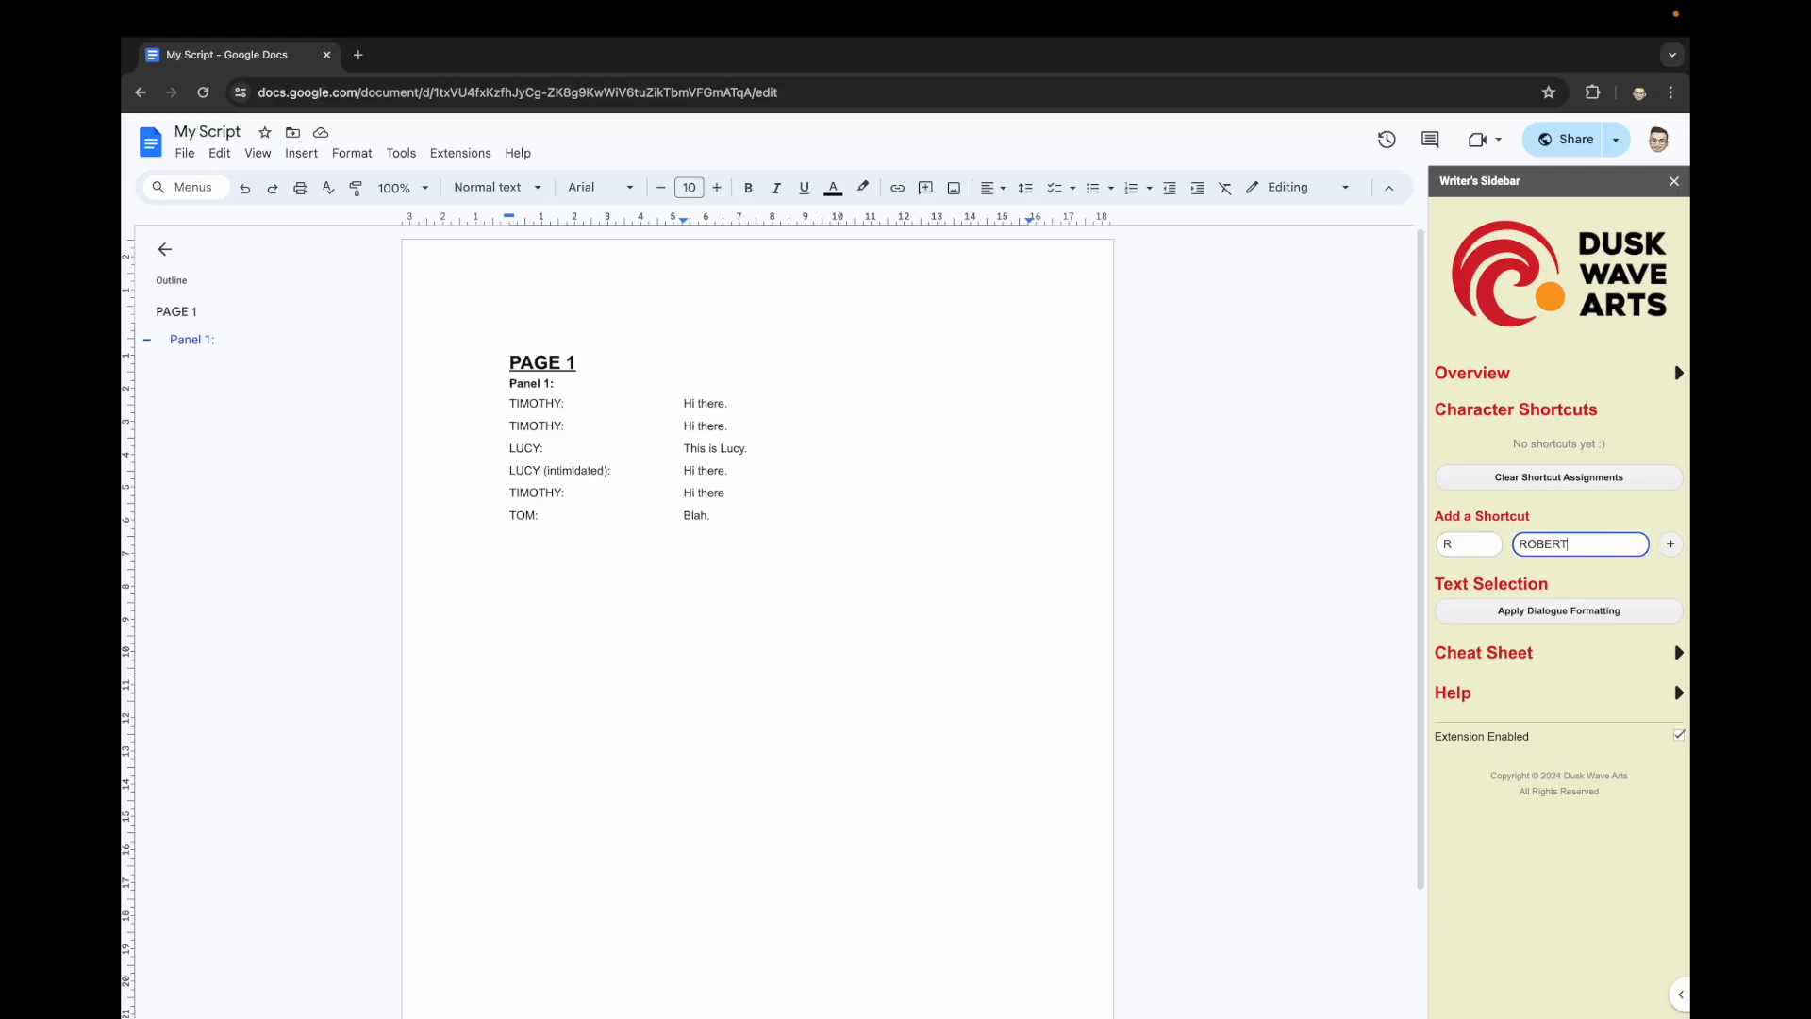
key(Return)
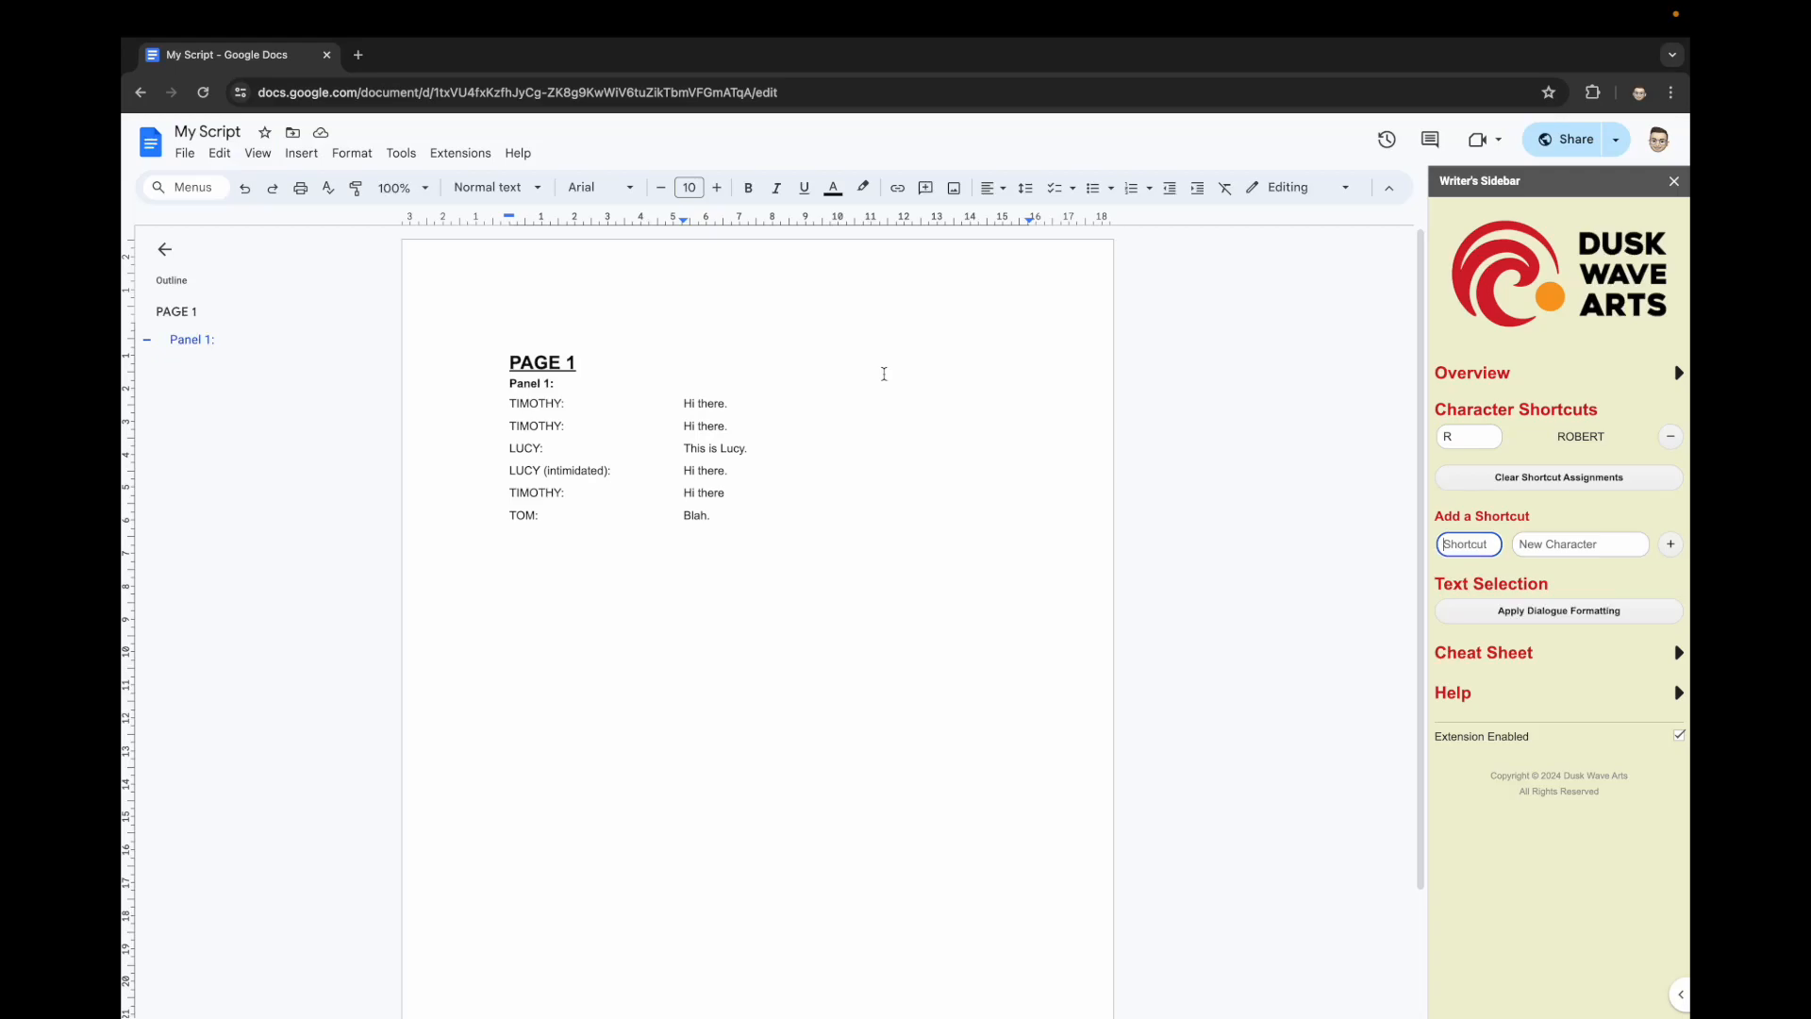
- Reload the document and reopen the DWA Script Extension's Writer's Sidebar with its Overview section collapsed
click(703, 138)
key(super+r)
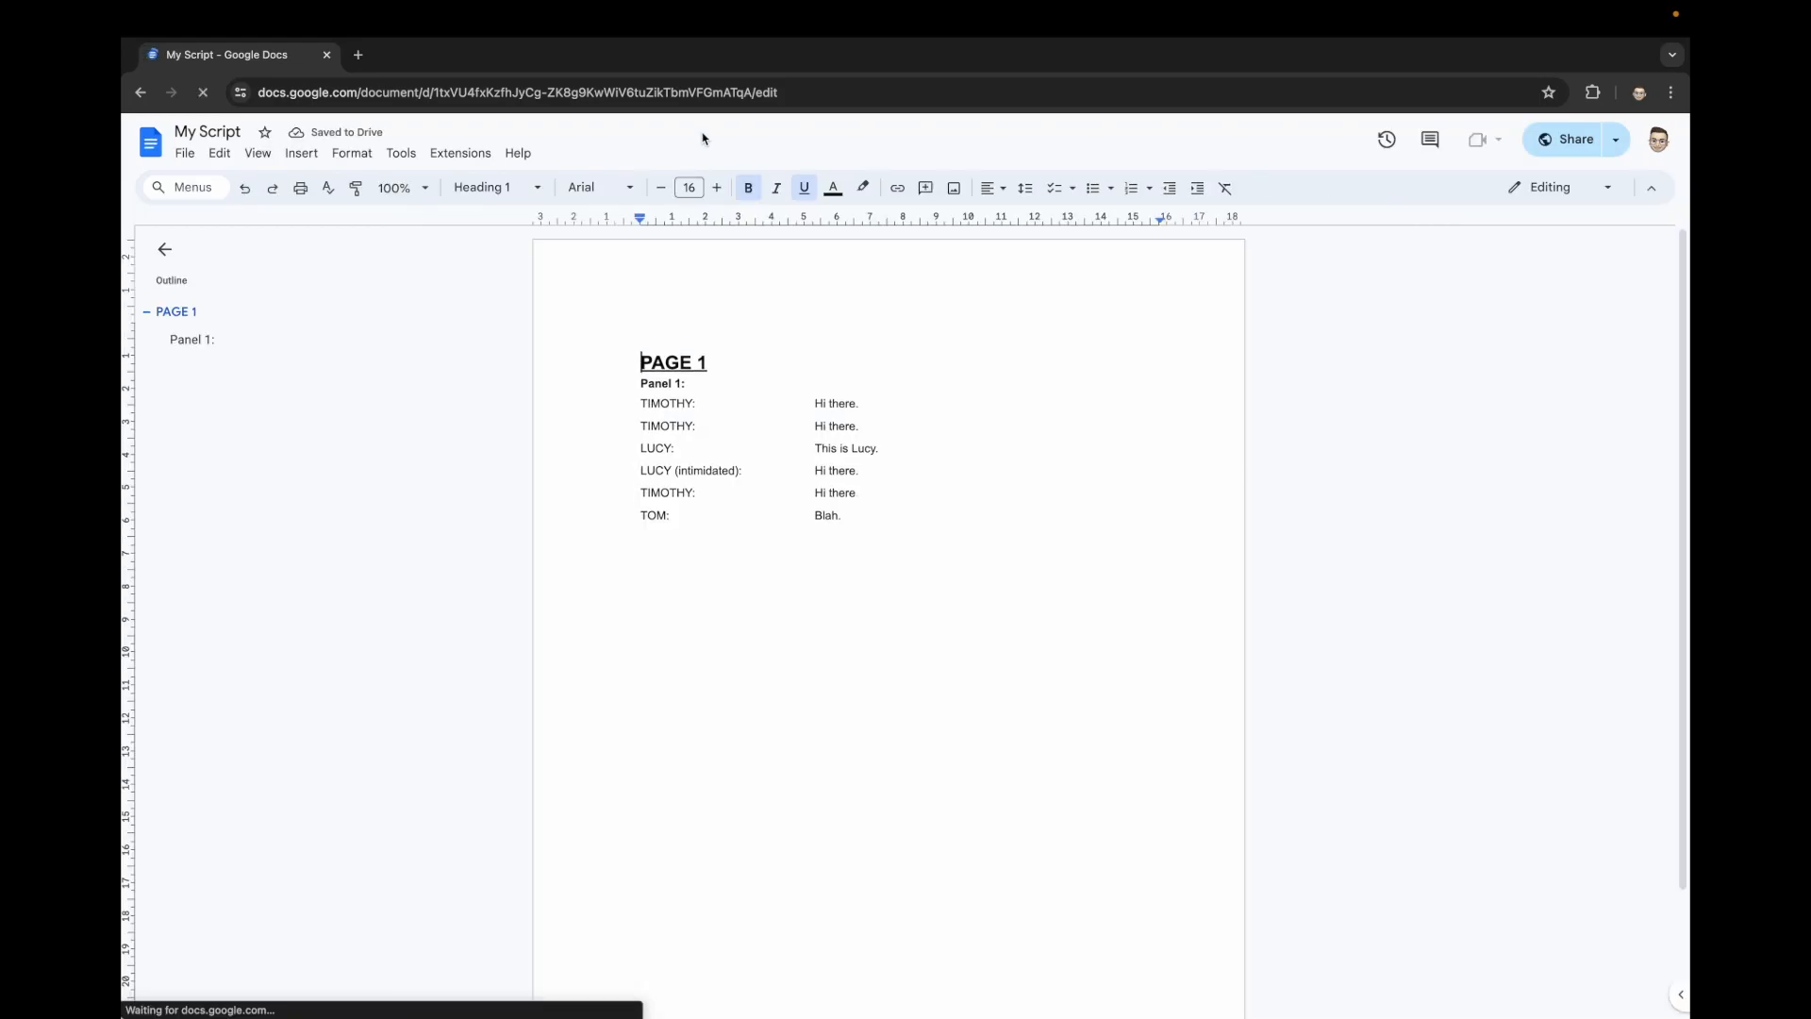
click(457, 155)
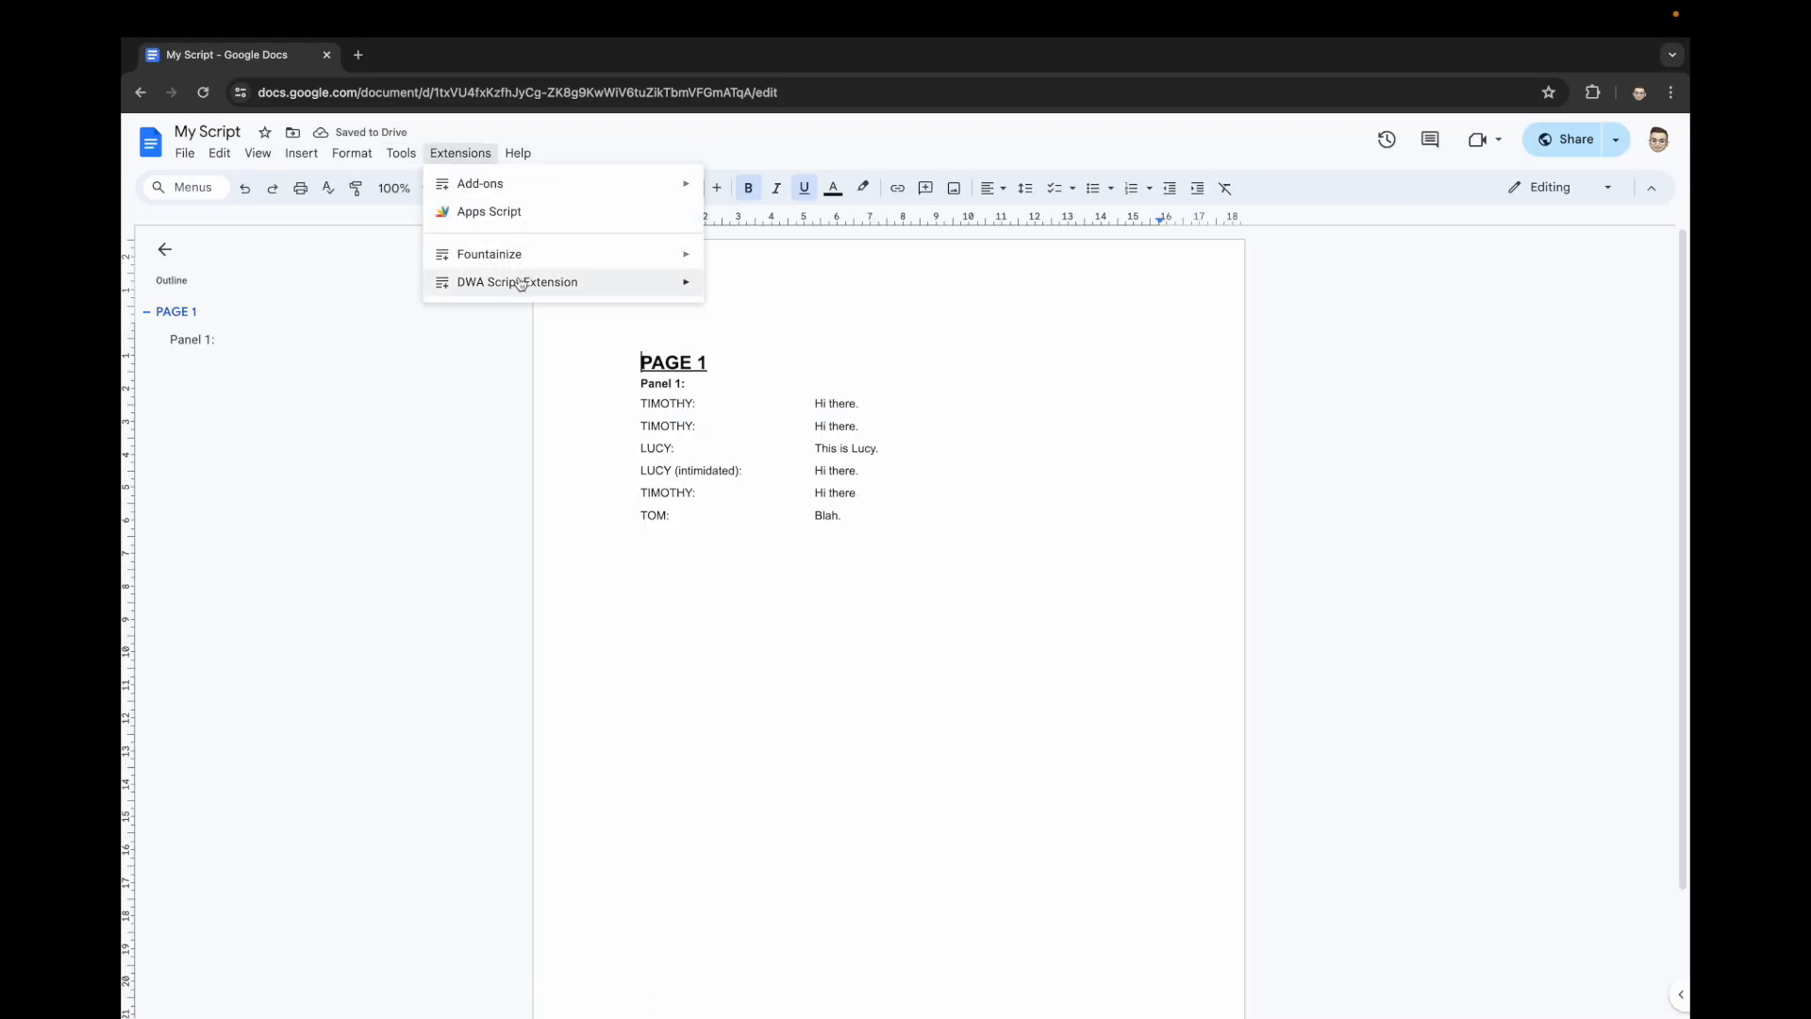
click(745, 287)
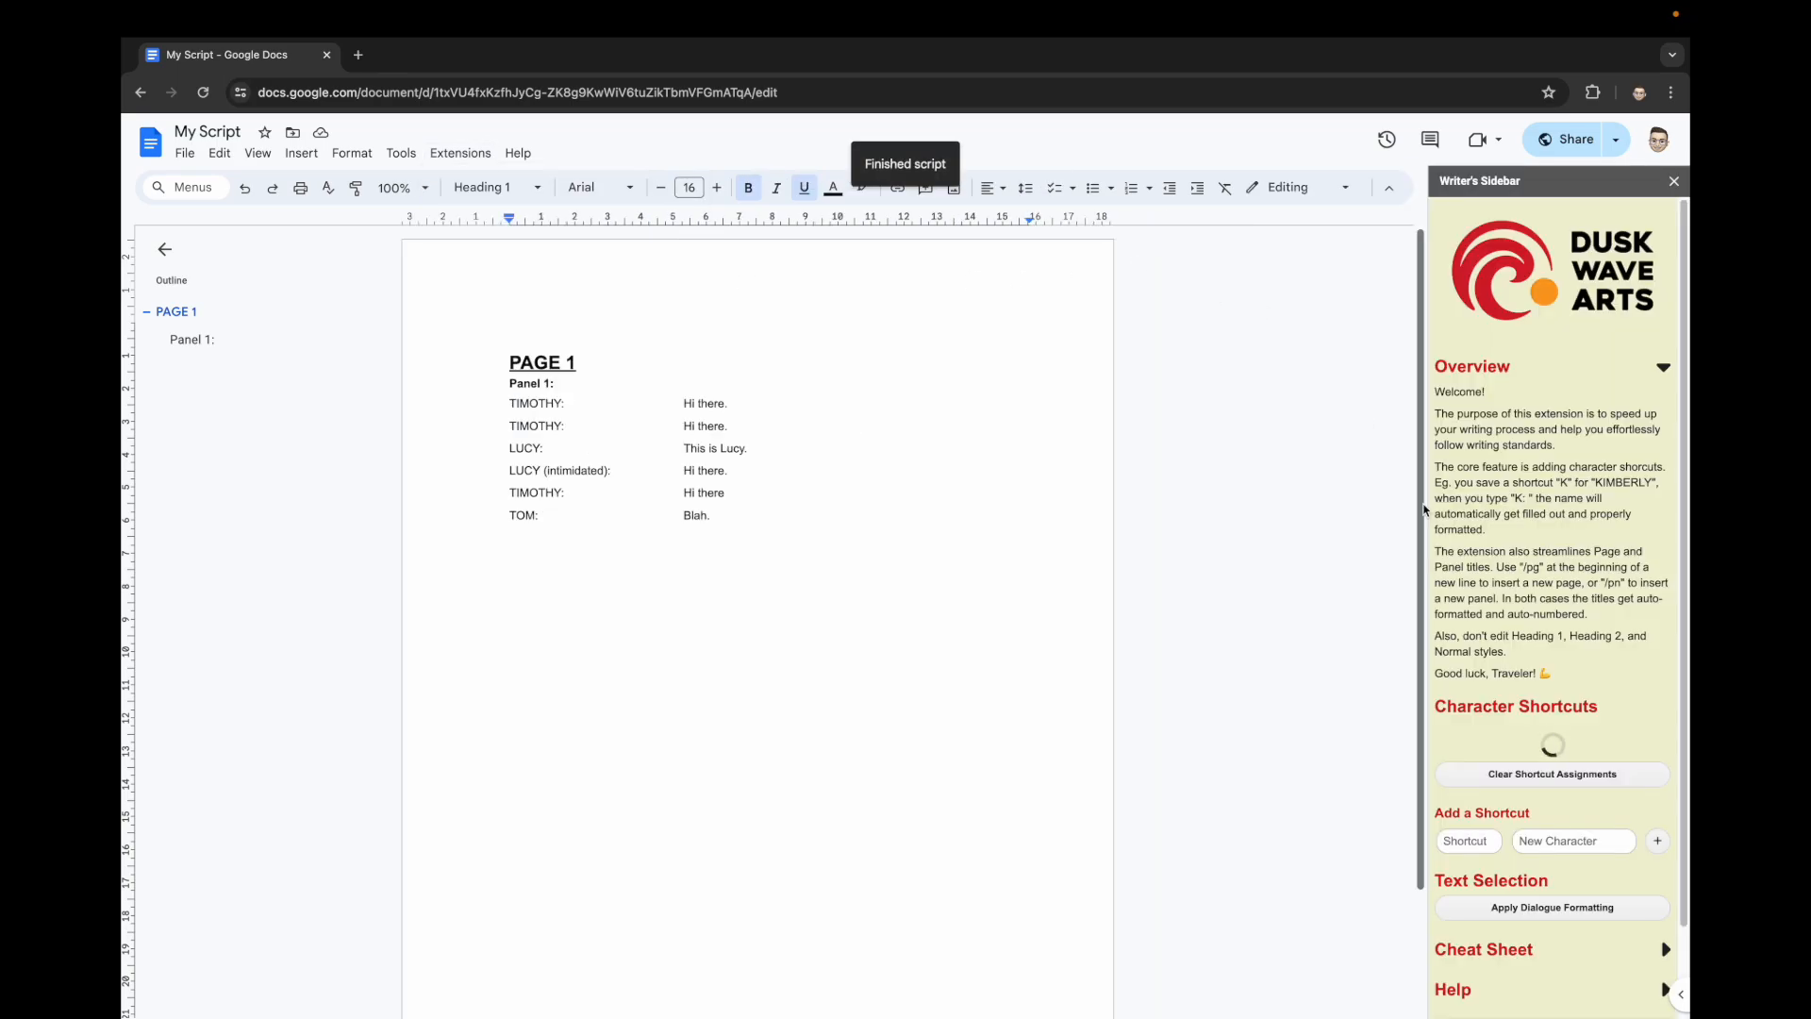
click(1662, 370)
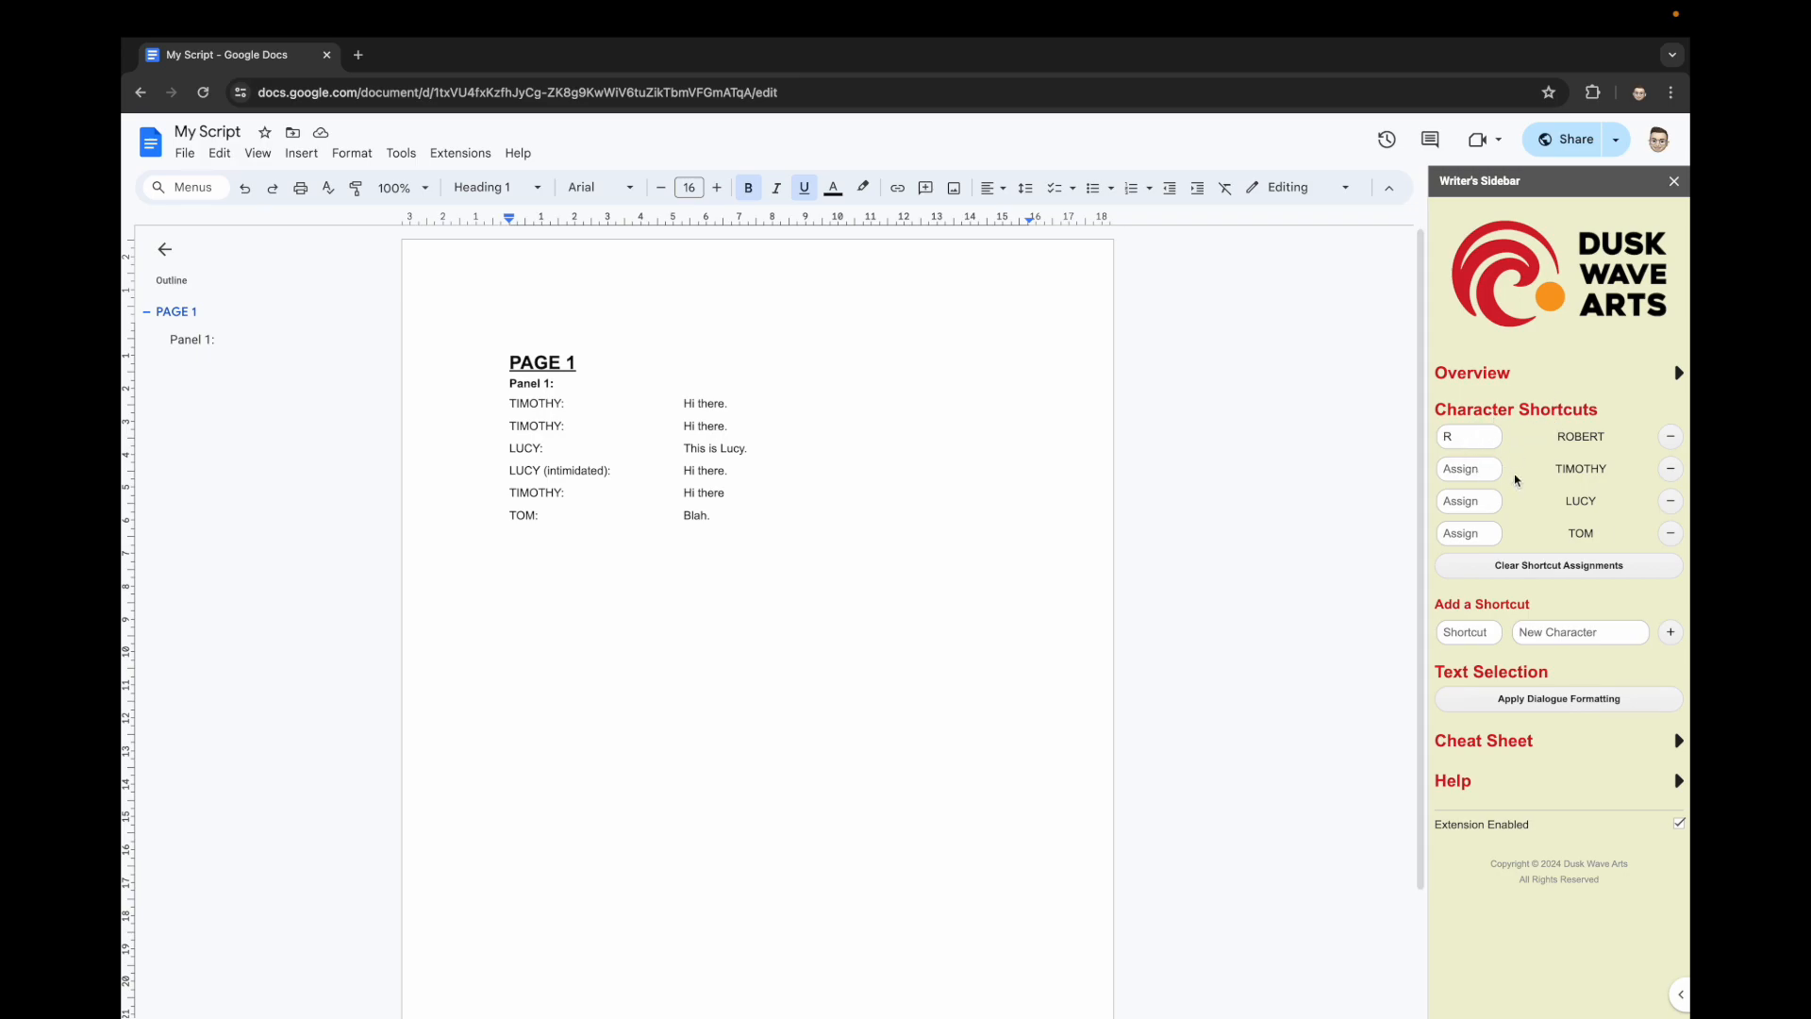
- Examine the listed characters that have no shortcut and the field for assigning one
double_click(1558, 468)
double_click(1581, 501)
double_click(1581, 534)
double_click(1558, 468)
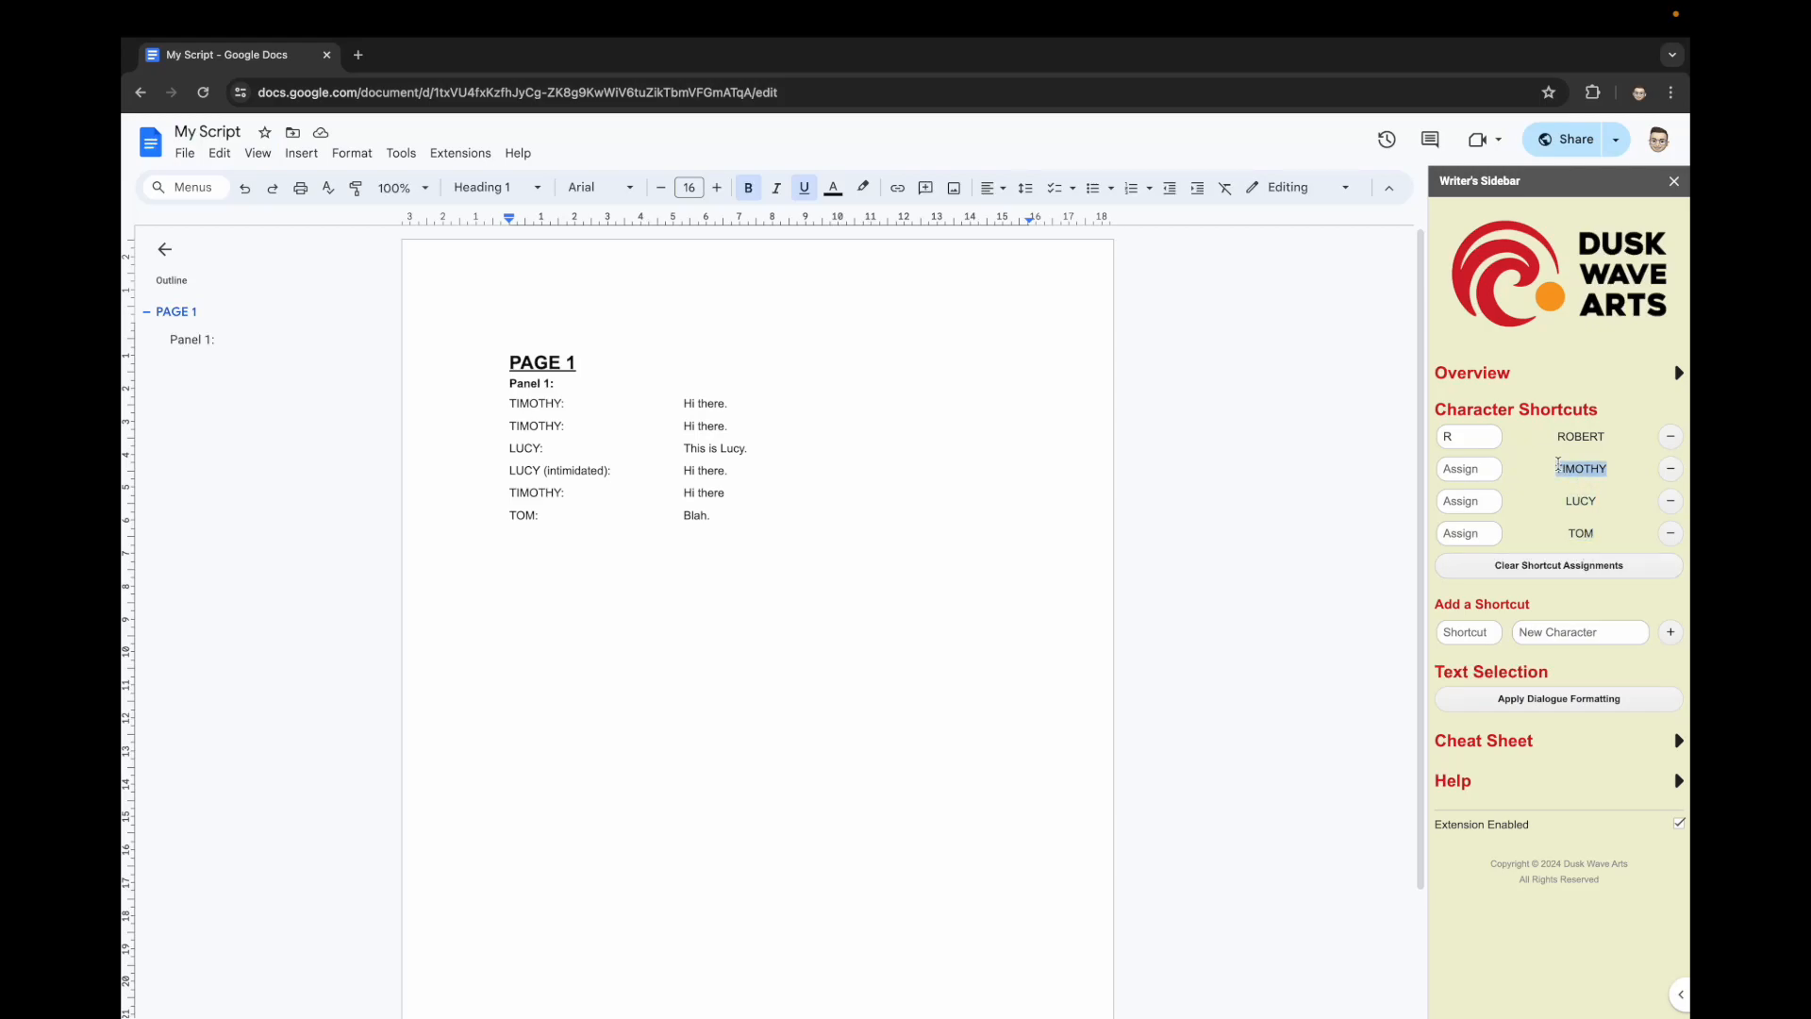
click(1460, 469)
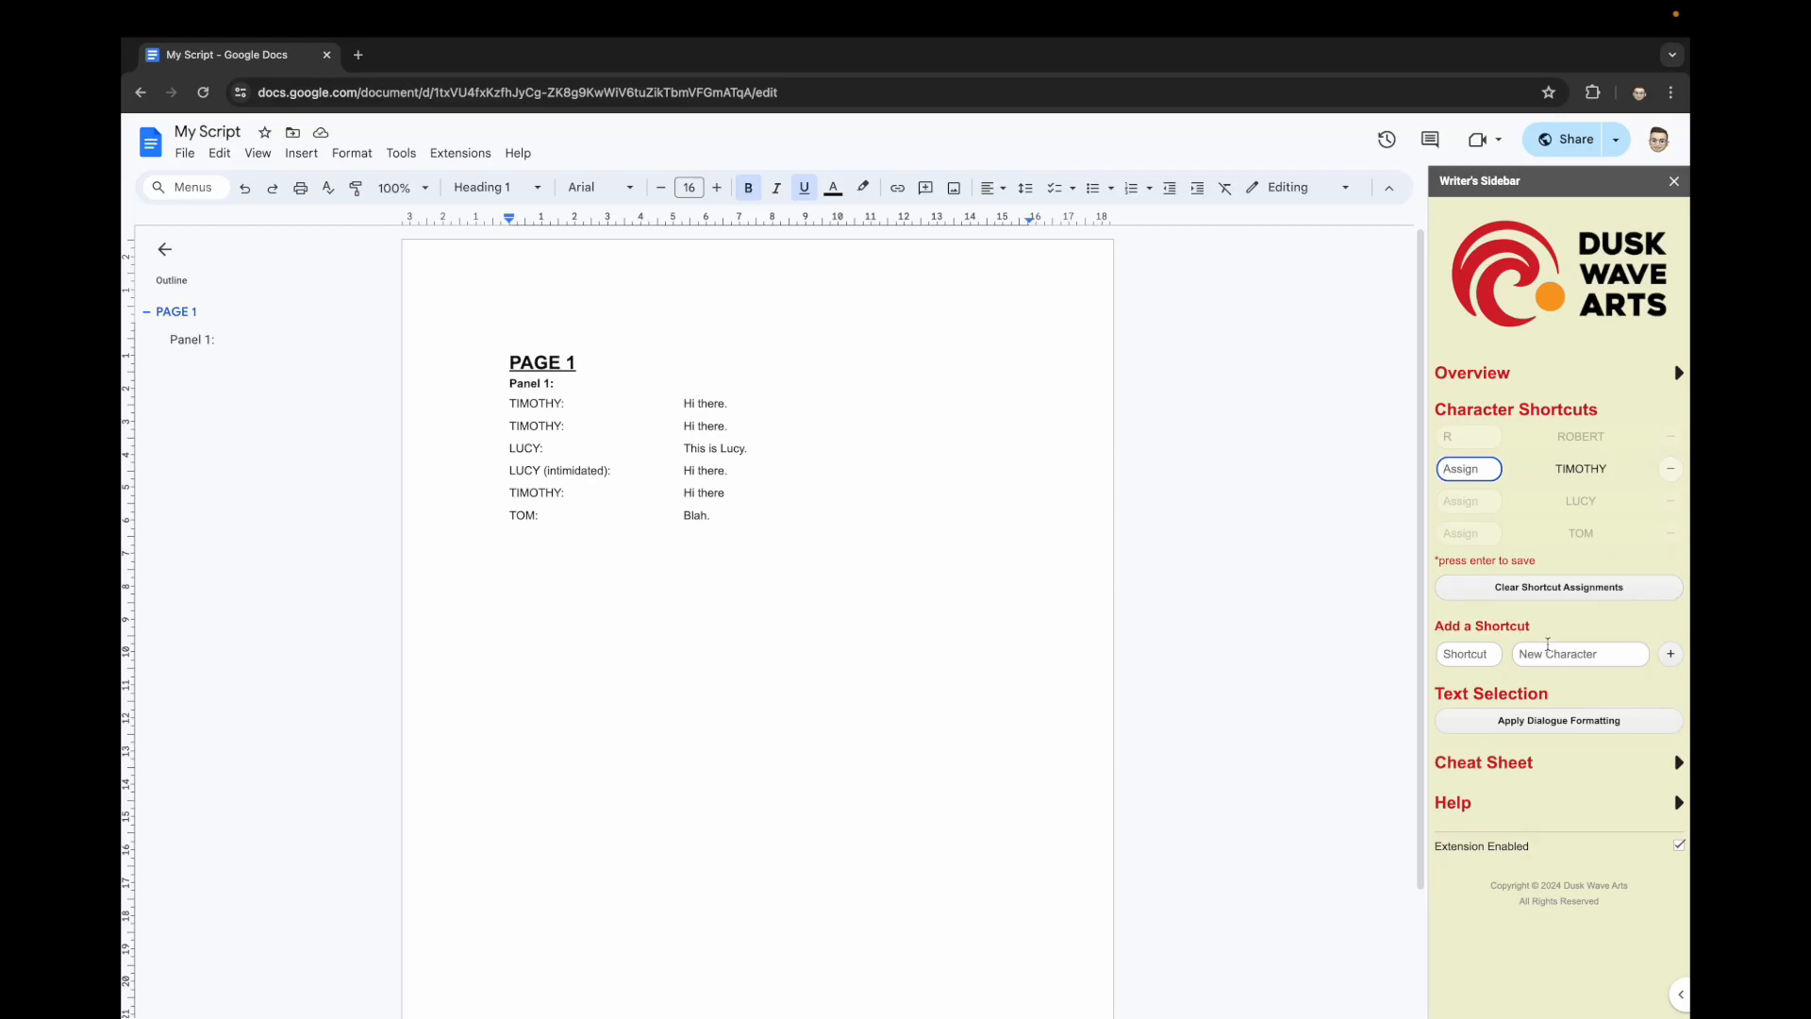
click(1538, 486)
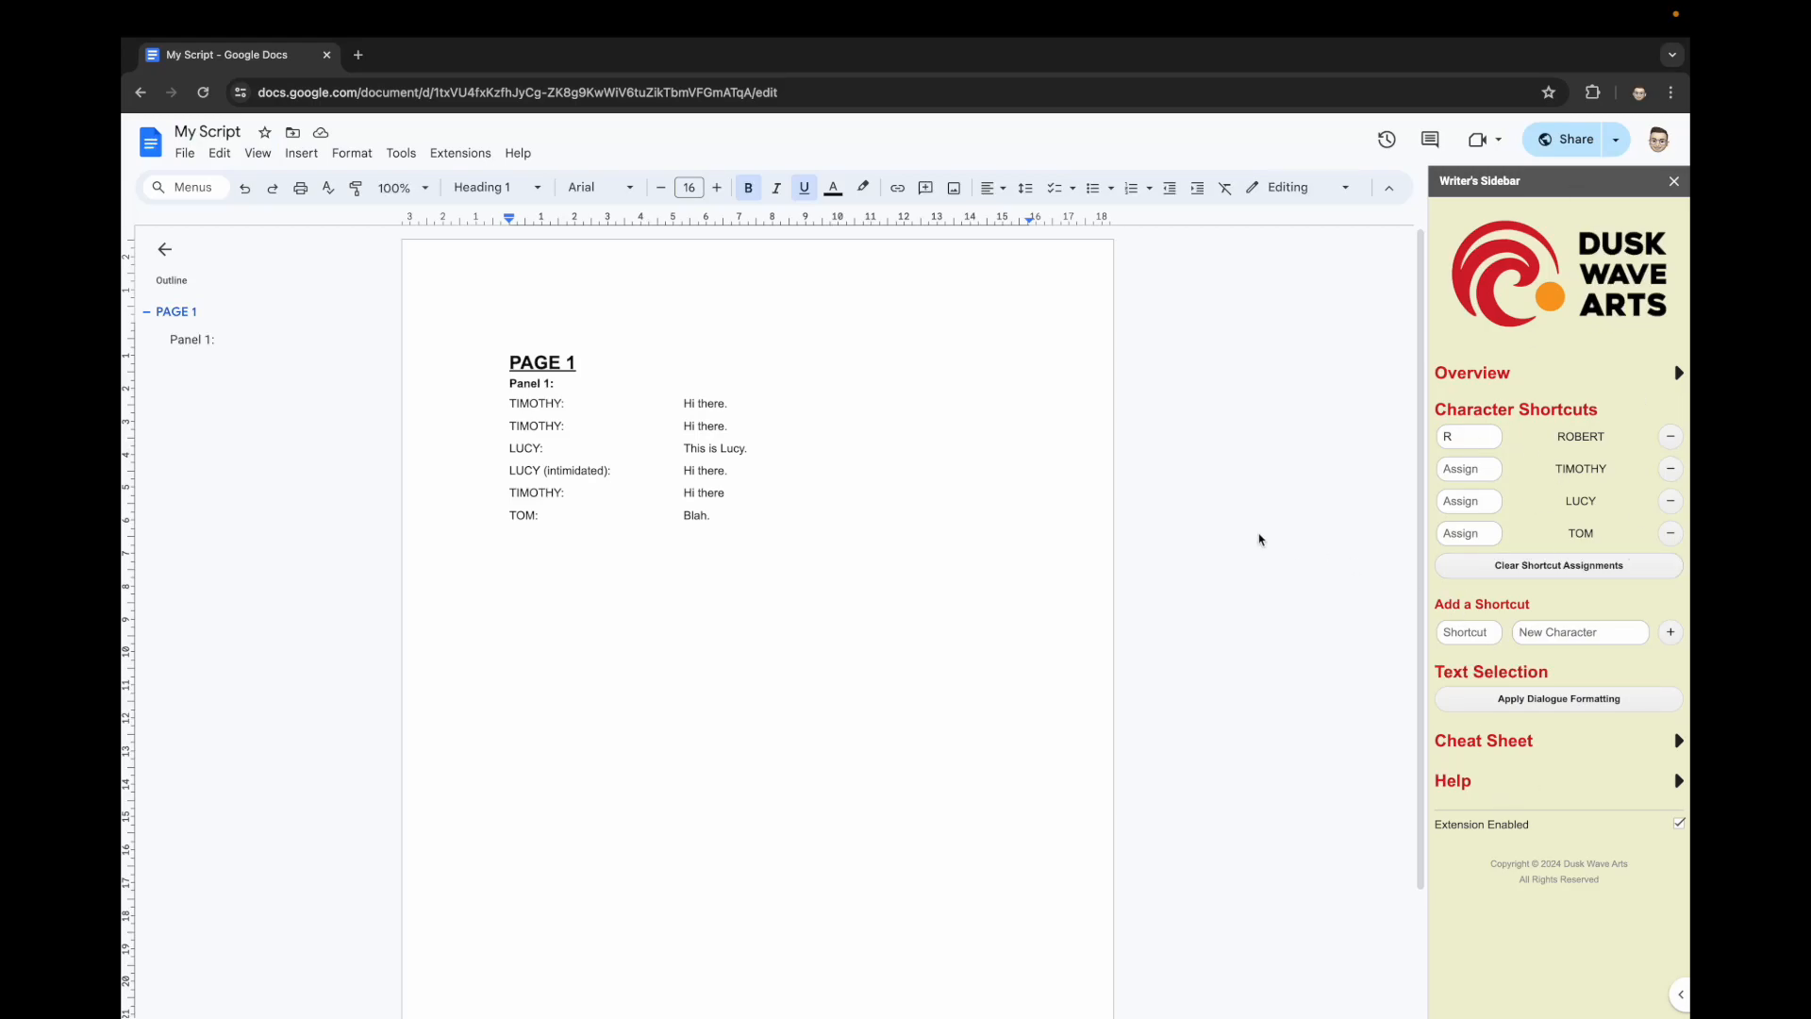
drag(1555, 475, 1639, 476)
click(1603, 469)
- Delete all text from the script document
click(783, 507)
key(ctrl+a)
key(BackSpace)
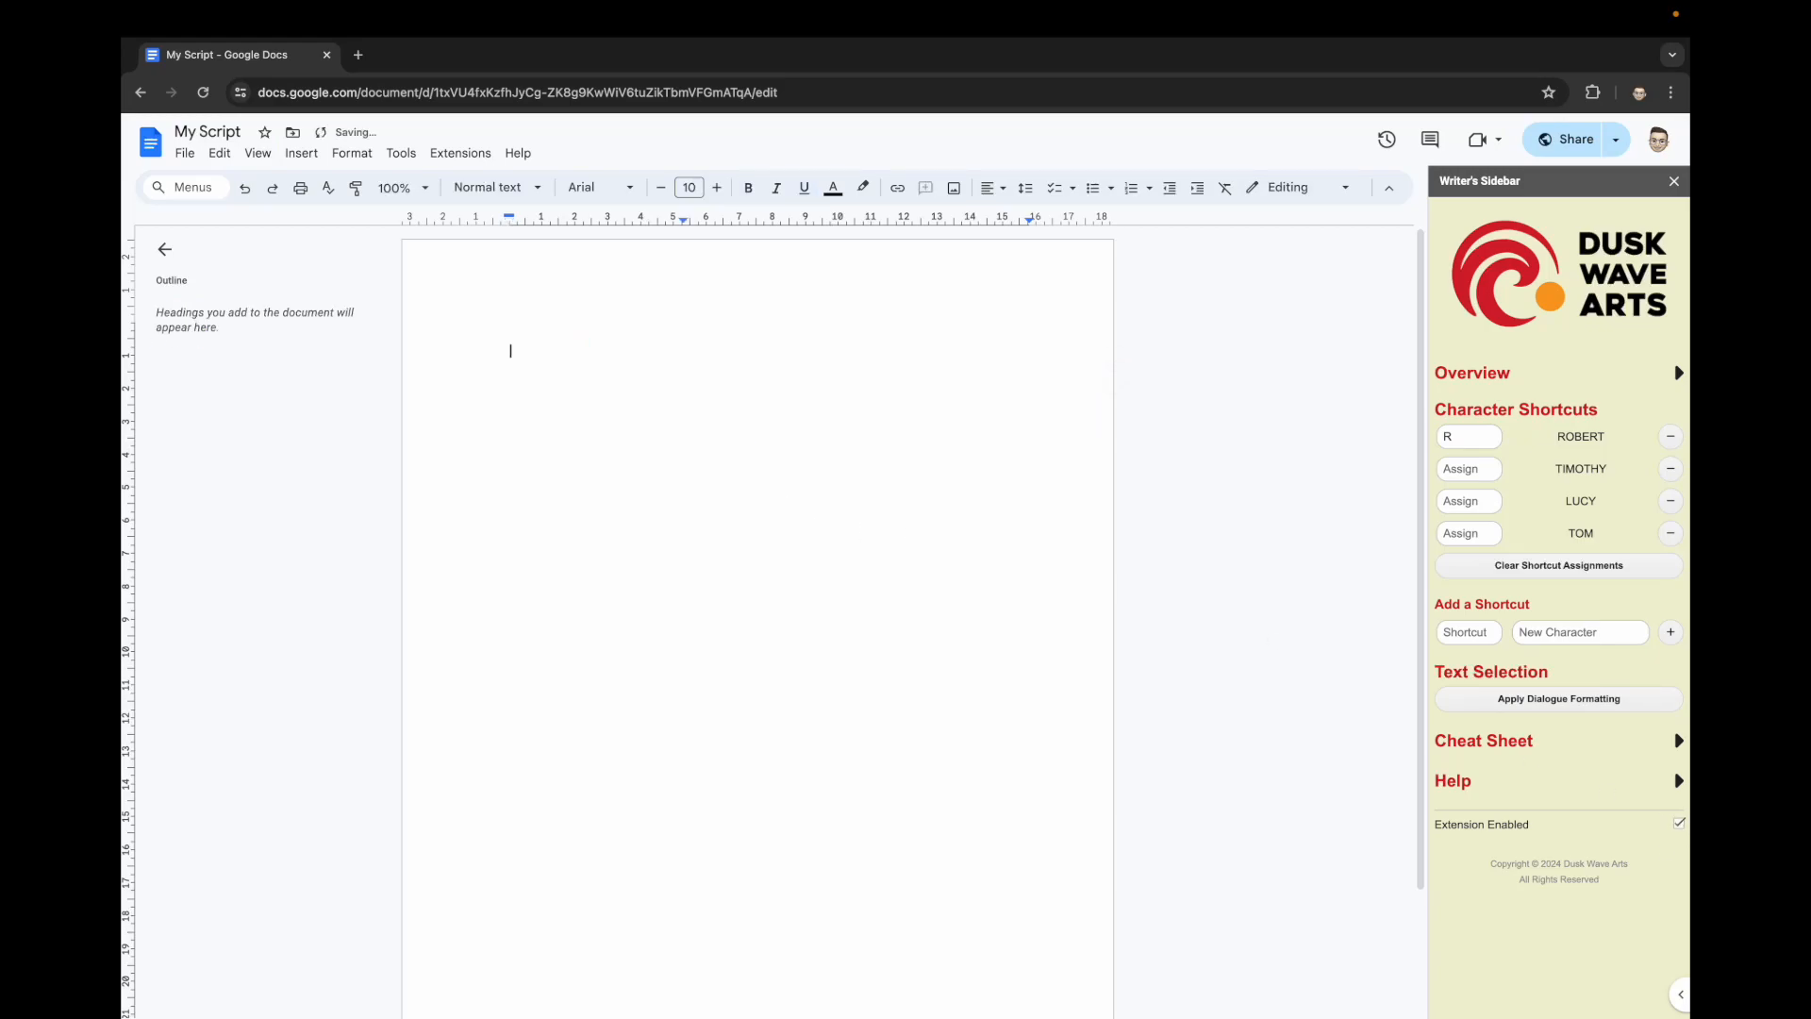
- Disable the extension and try /pn, /pg and the R shortcut in the empty document
click(1680, 826)
text(/pn)
key(Return)
text(/pg)
key(Return)
text(R:)
- Delete the test text from the document and re-enable the extension
key(BackSpace)
key(BackSpace)
key(BackSpace)
key(BackSpace)
key(BackSpace)
key(BackSpace)
key(BackSpace)
key(BackSpace)
key(BackSpace)
key(BackSpace)
key(BackSpace)
click(1679, 824)
- Write a dialogue line with the R shortcut reading "Hi there"
click(905, 569)
text(R: Hi tehr)
key(BackSpace)
key(BackSpace)
key(BackSpace)
text(her)
key(Return)
- Write two plain lines for a character without a shortcut, name and colon followed by "Hi there." and "Hi there again."
text(T)
key(BackSpace)
text(JANE: Hi there.)
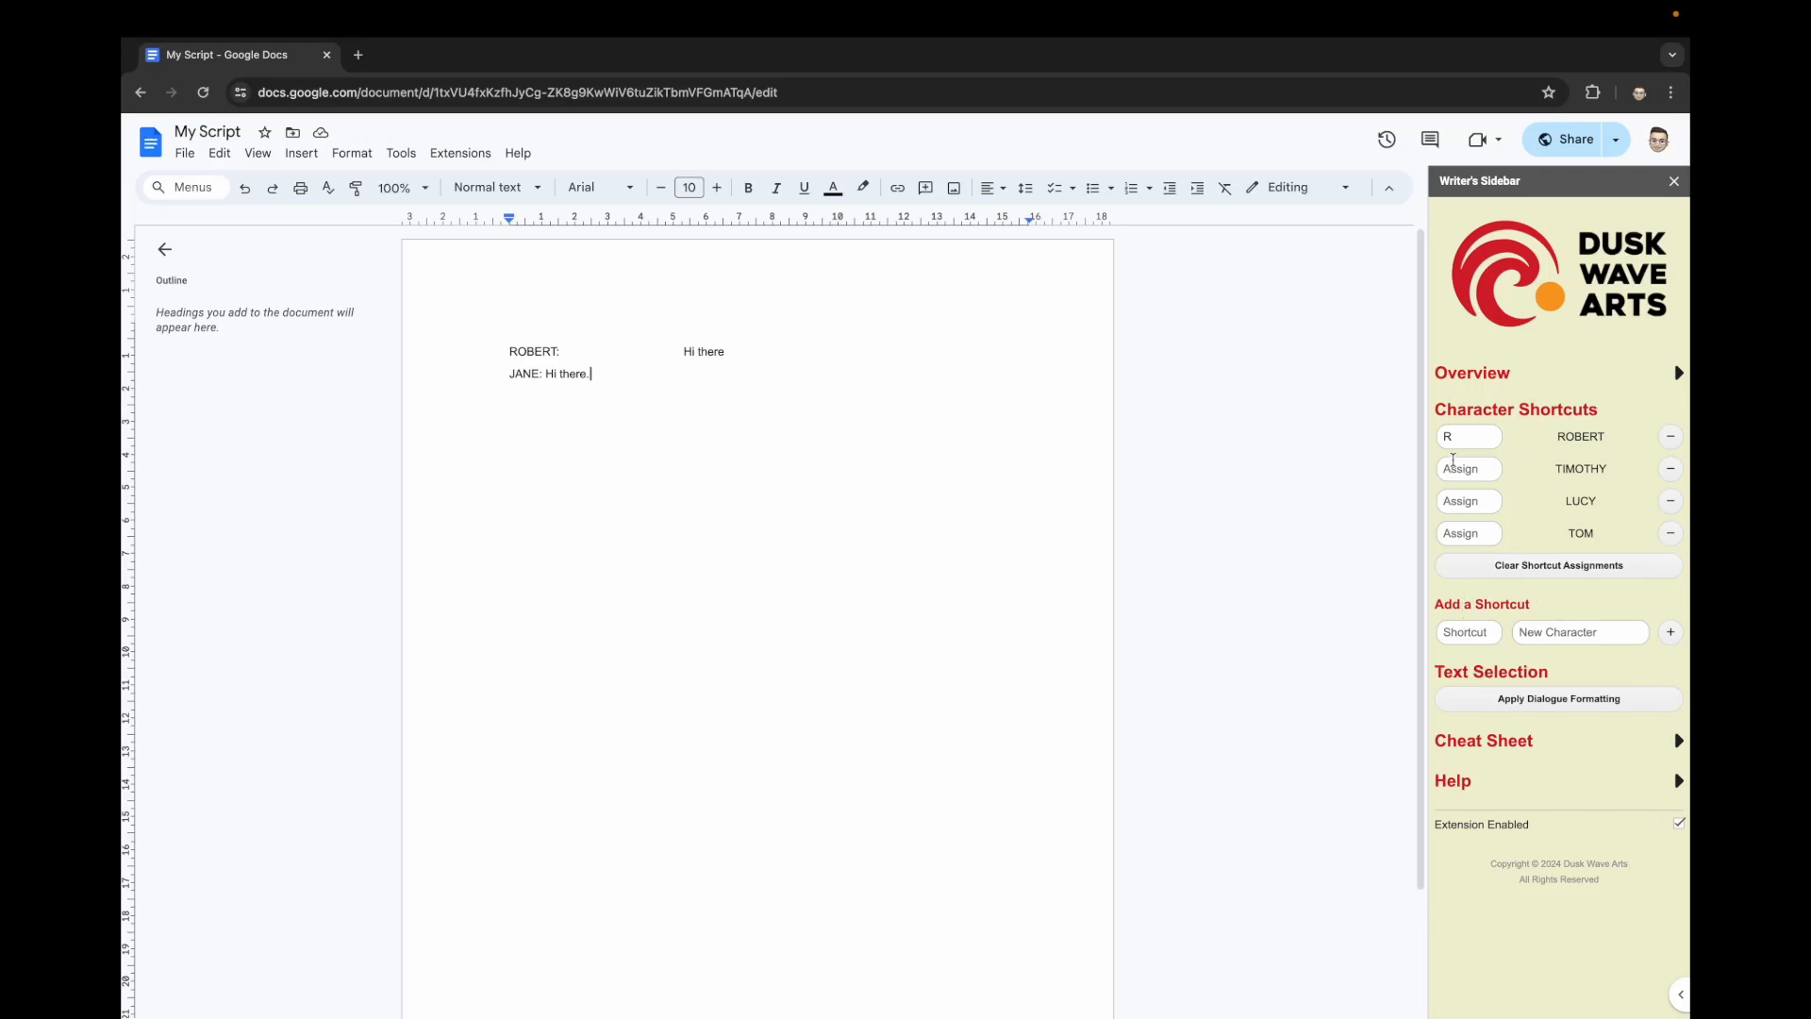
double_click(515, 370)
click(517, 372)
drag(542, 373, 498, 374)
click(540, 373)
click(602, 376)
click(610, 376)
key(Return)
text(JANE: Hi there again.)
- Apply dialogue formatting to the two plain lines of the character without a shortcut
drag(640, 387, 485, 375)
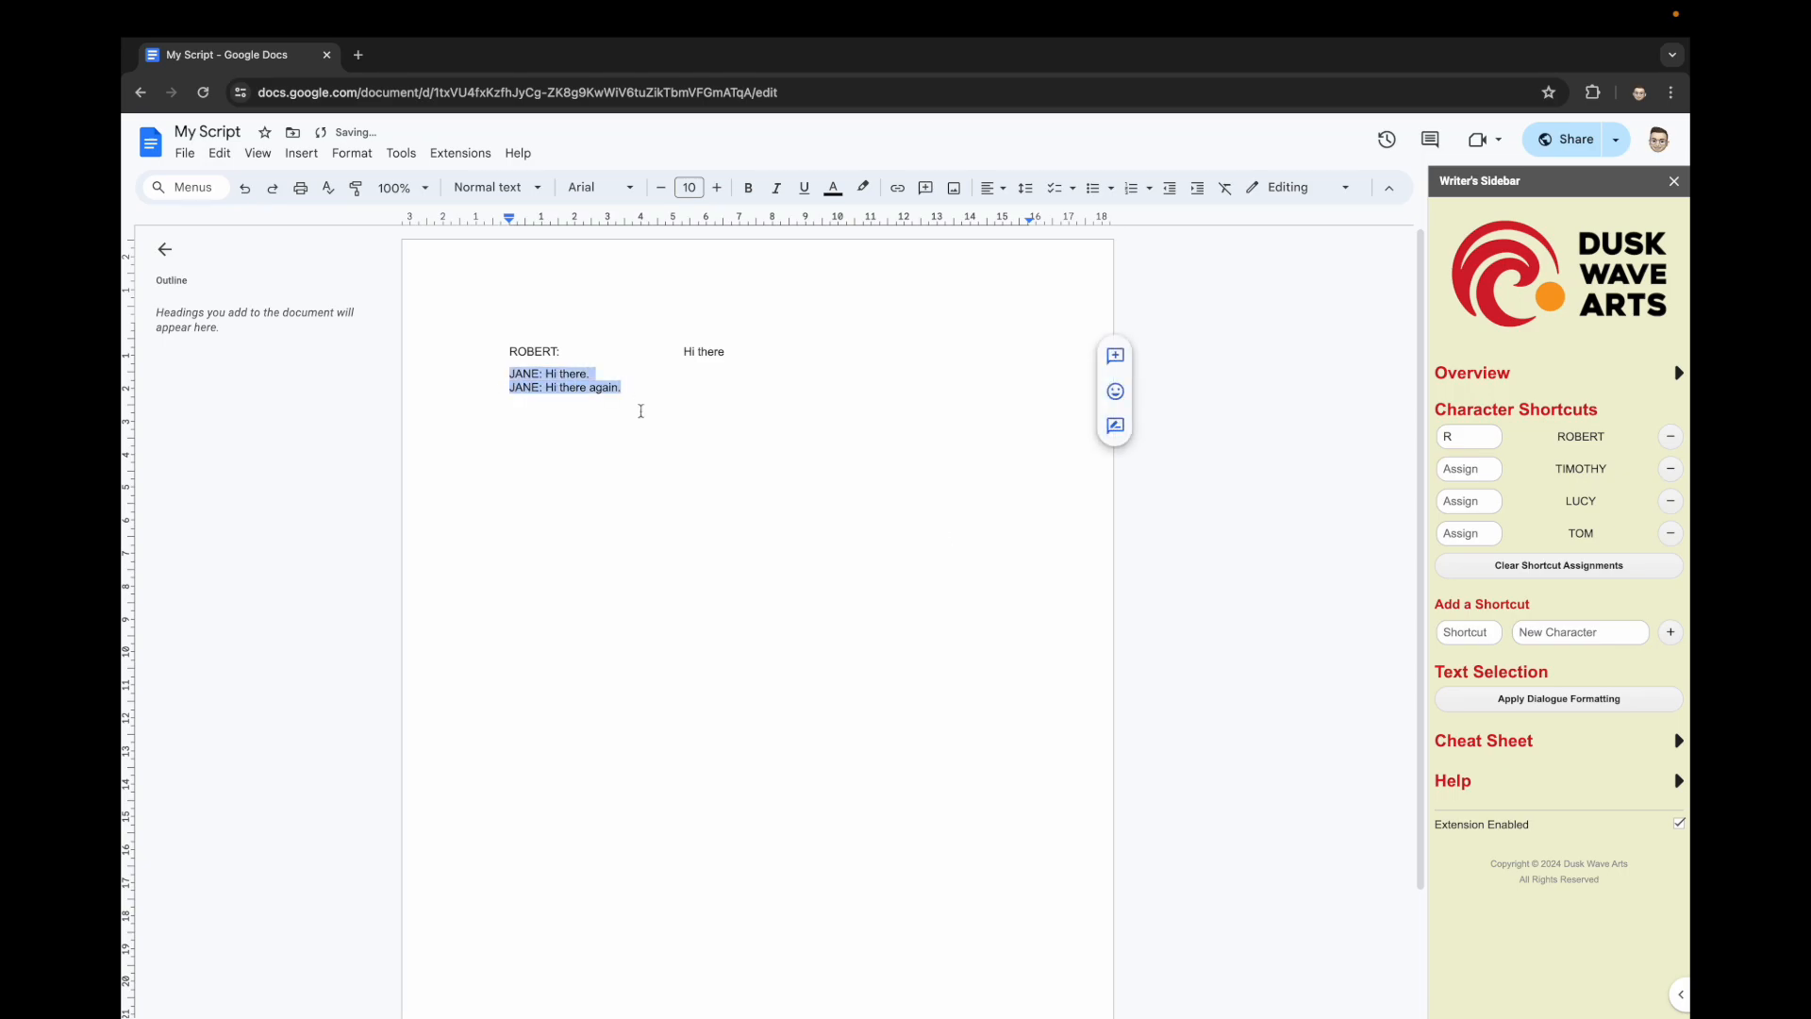
click(1491, 706)
click(813, 389)
click(763, 396)
drag(765, 399, 489, 376)
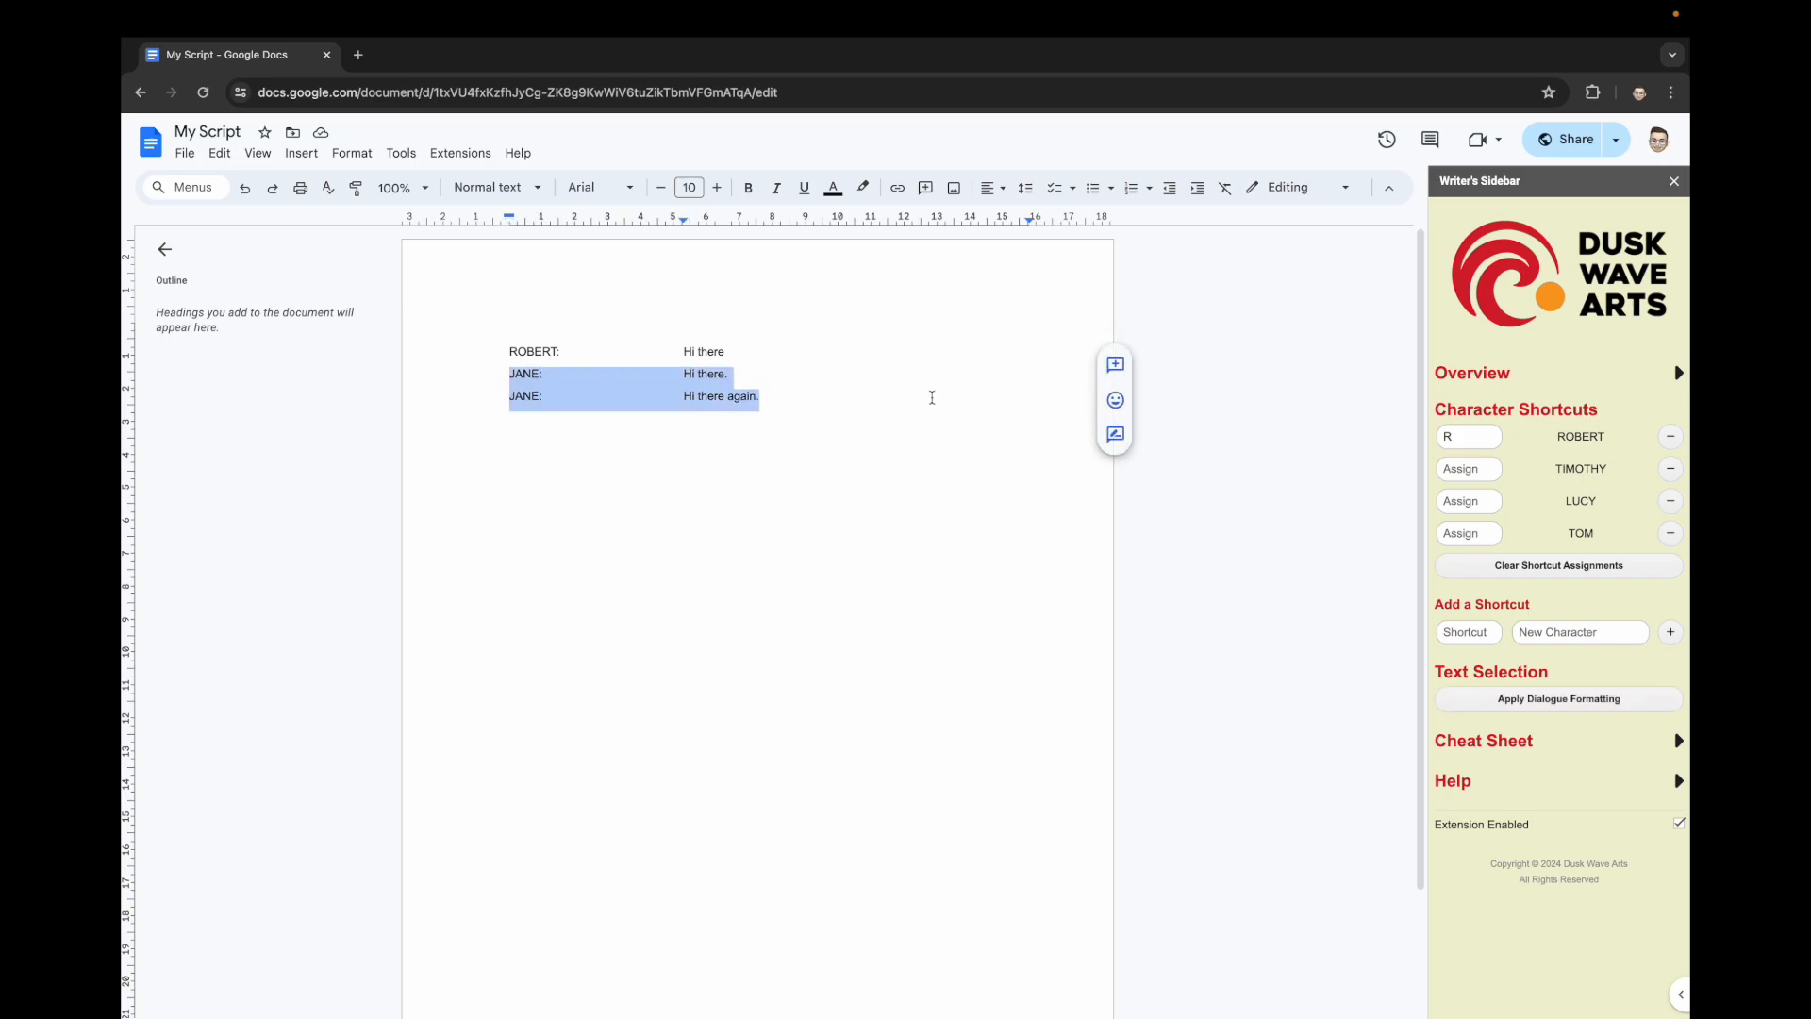
click(869, 396)
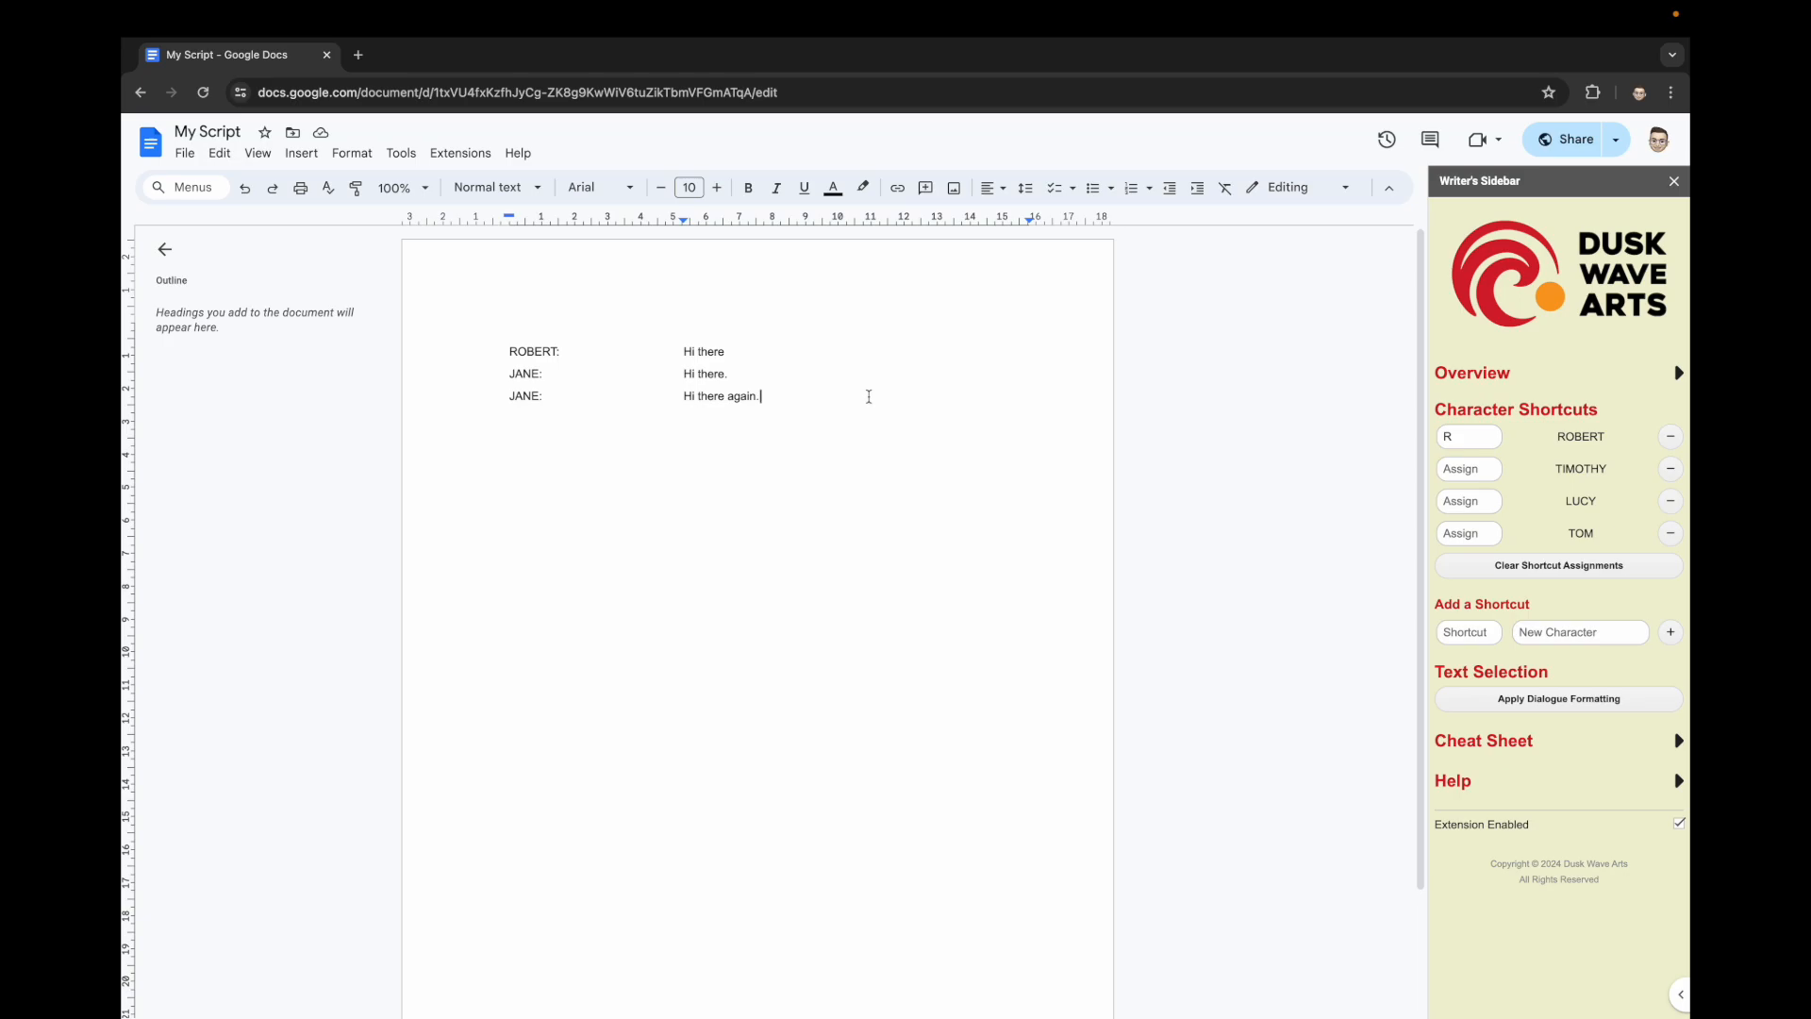